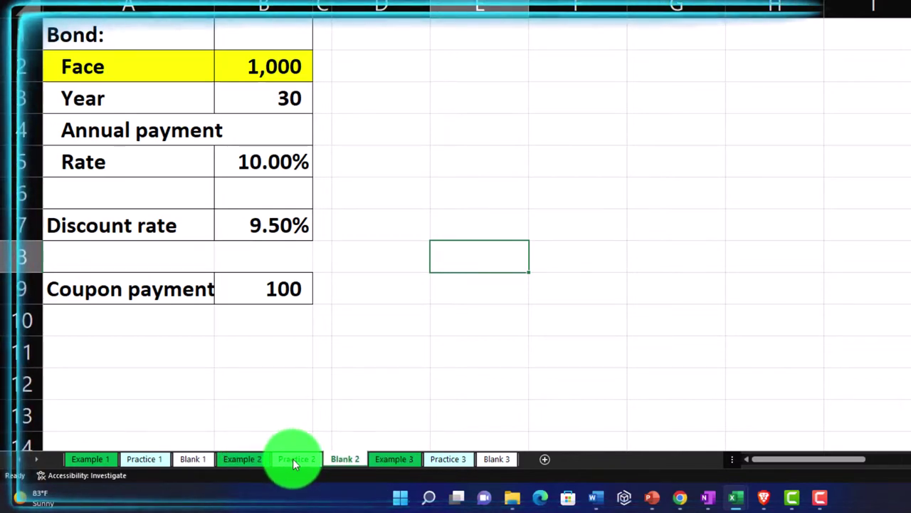
Step: Open the Example 2 sheet and examine its bond data and year-by-year price table
left_click(246, 458)
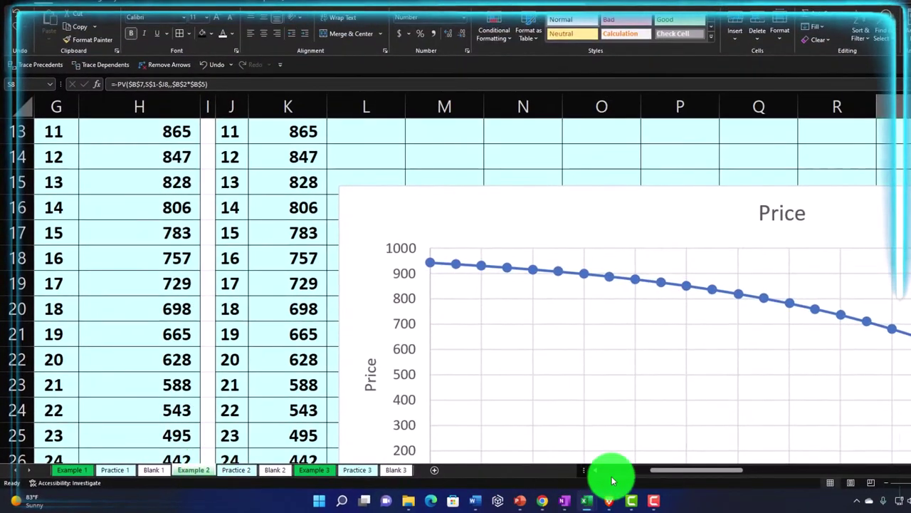
left_click_drag(663, 470, 612, 470)
scroll(348, 368, "up", 4)
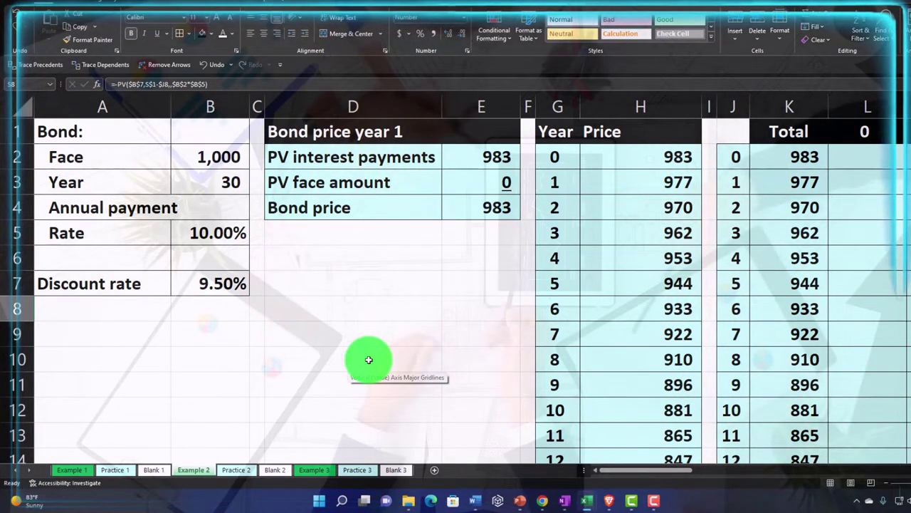
Step: Open the Blank 1 sheet and examine the zero-coupon bond's face value, yearly price formula and price chart
left_click(157, 473)
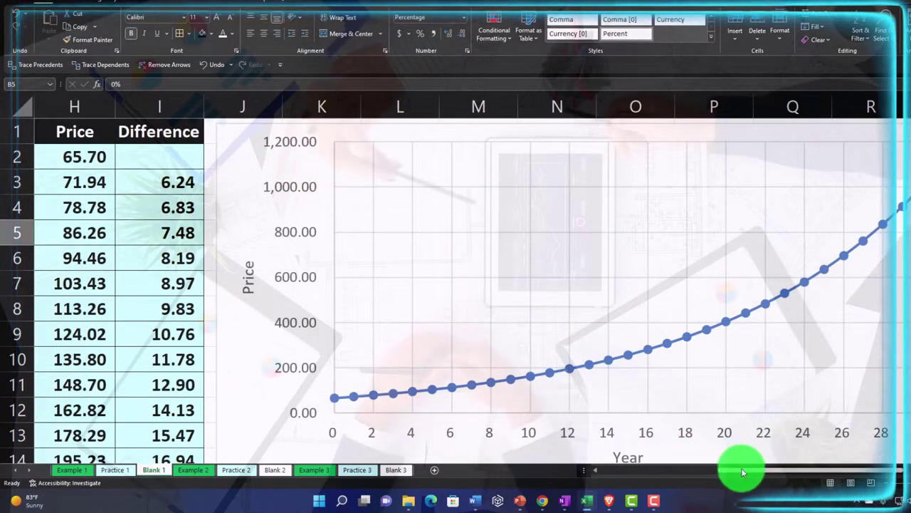
left_click_drag(742, 473, 599, 473)
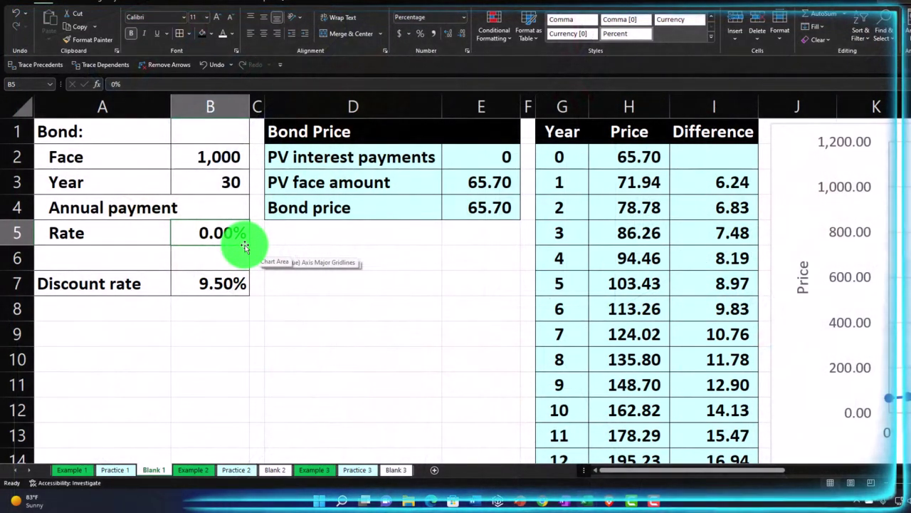
left_click(222, 158)
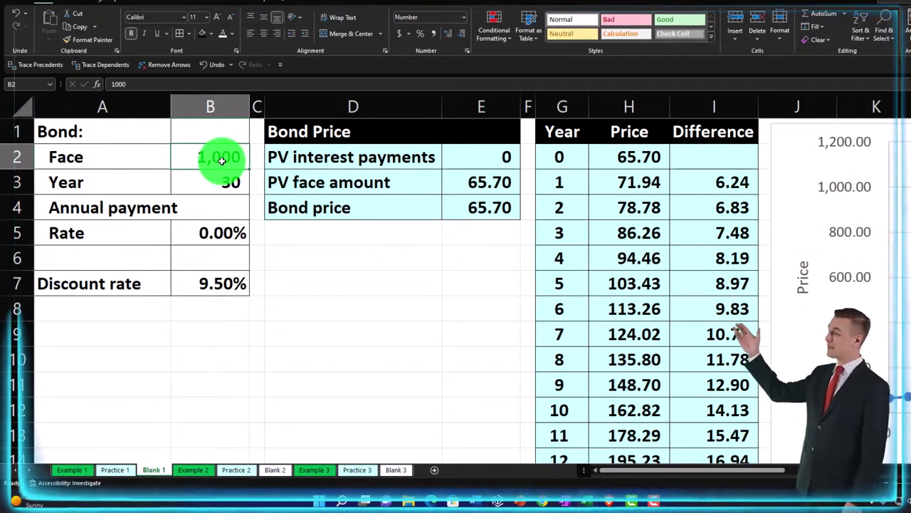
left_click(592, 207)
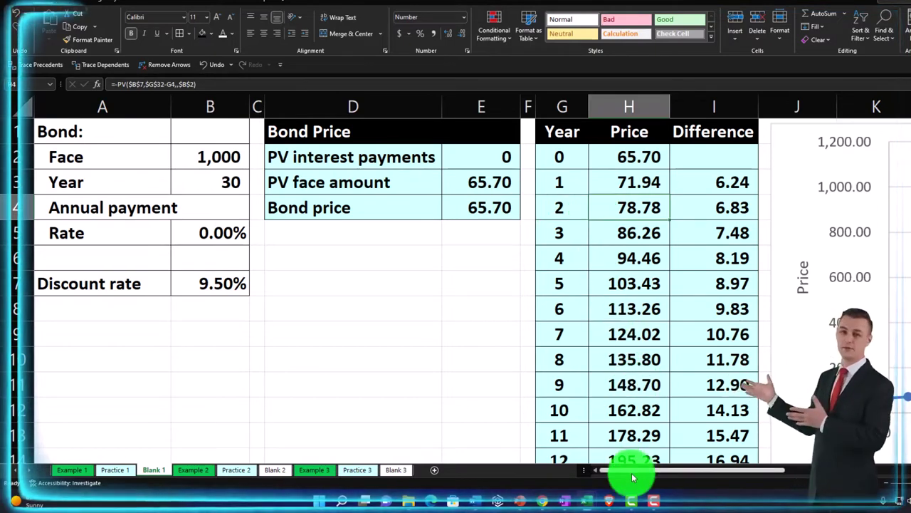
left_click_drag(633, 470, 707, 467)
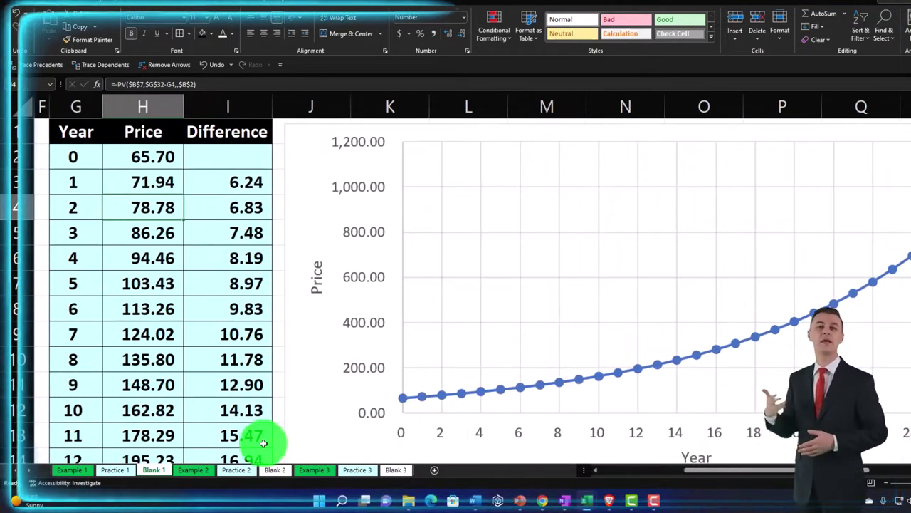
Step: Return to the Example 2 sheet and review the face value and the price-per-year chart
left_click(203, 472)
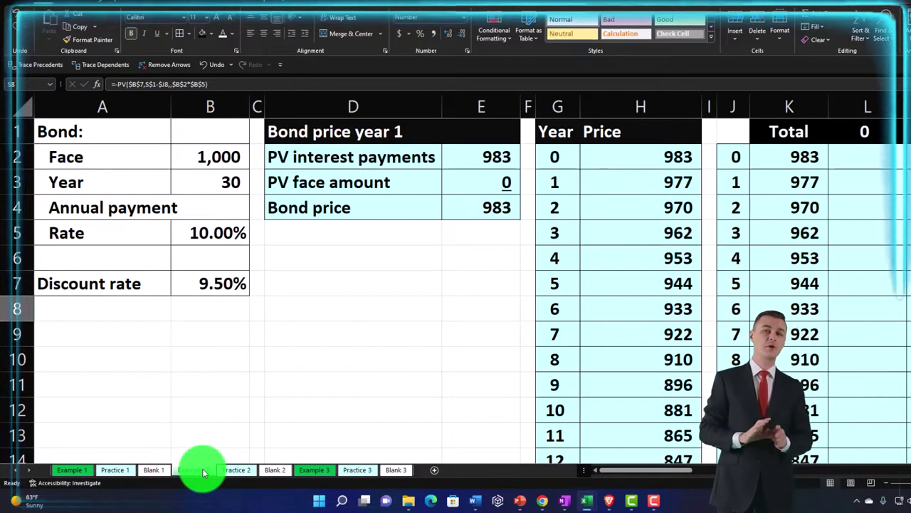
left_click(204, 155)
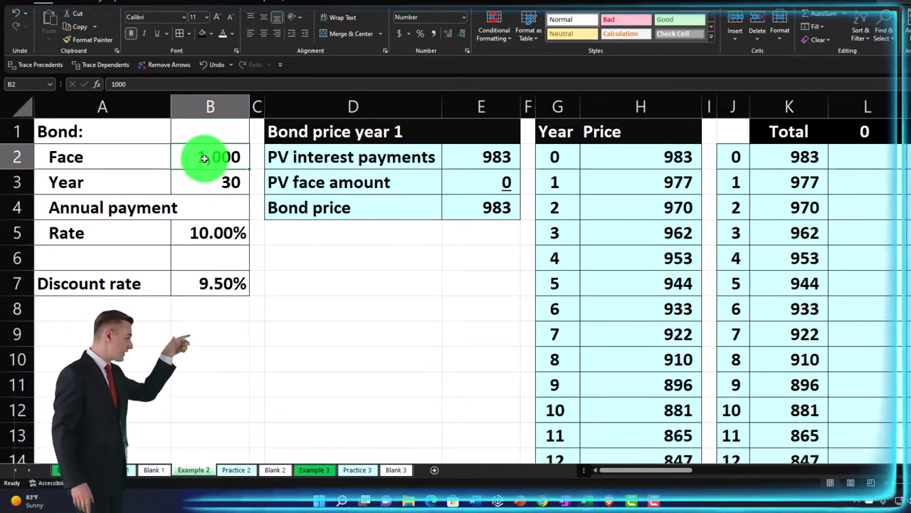
left_click_drag(634, 472, 701, 476)
scroll(657, 405, "down", 5)
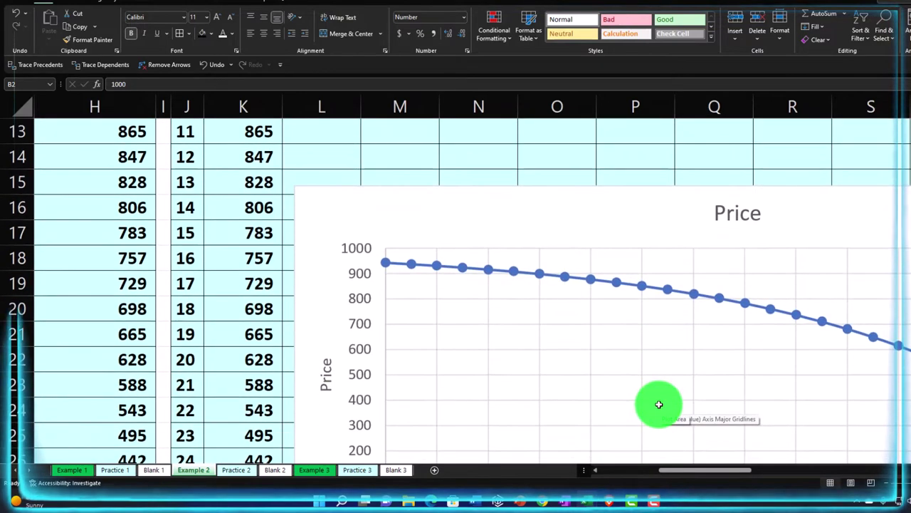
scroll(658, 403, "down", 1)
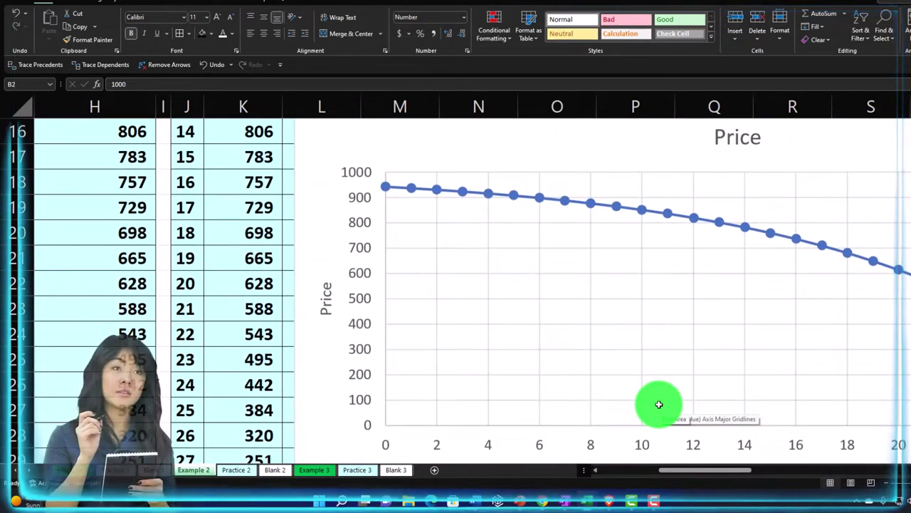
Step: Open the Example 3 sheet and examine its bond price, cash flow table and price chart
left_click(315, 470)
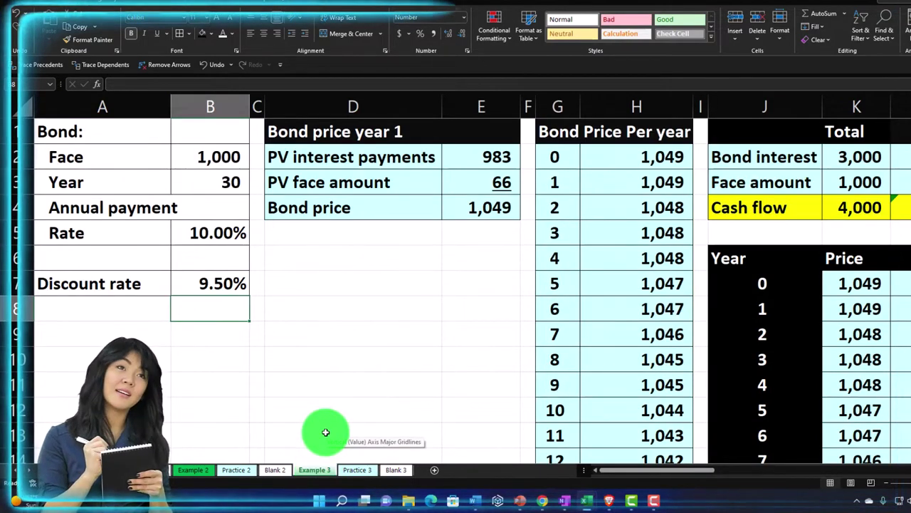
left_click_drag(625, 472, 679, 468)
scroll(623, 397, "down", 5)
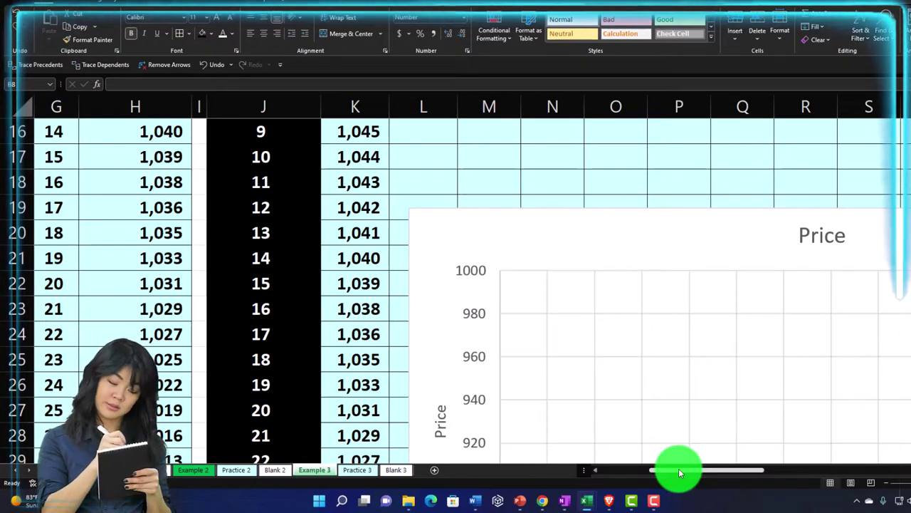
left_click_drag(679, 469, 631, 464)
scroll(306, 359, "up", 5)
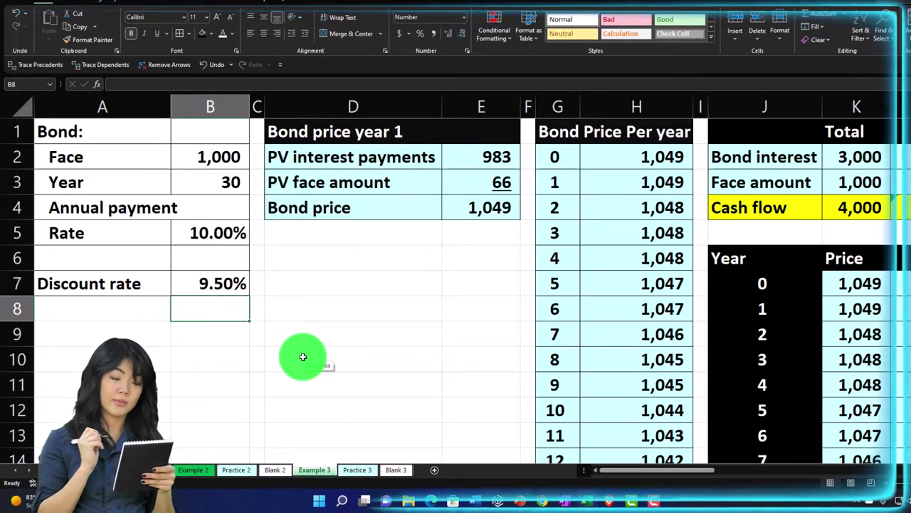
Step: Look at the Practice 2 template, and switch to the Blank 2 sheet to work there
left_click(239, 473)
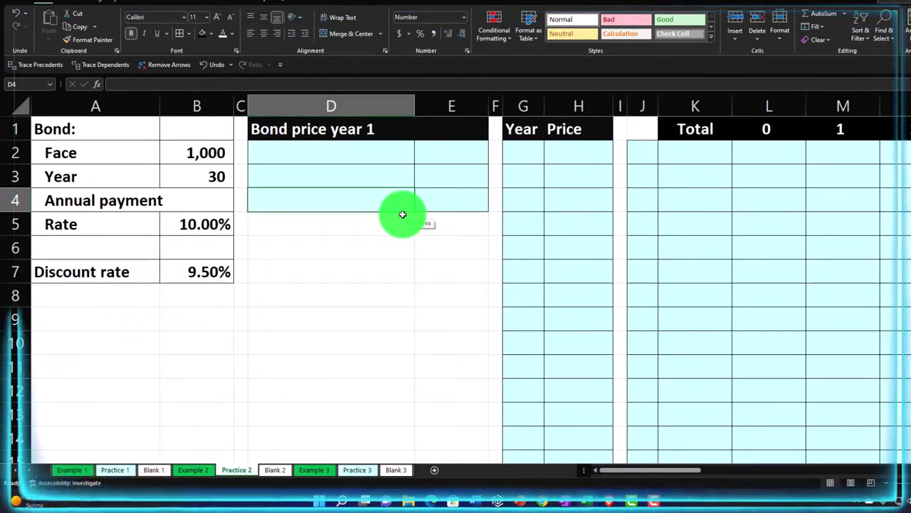
left_click(277, 471)
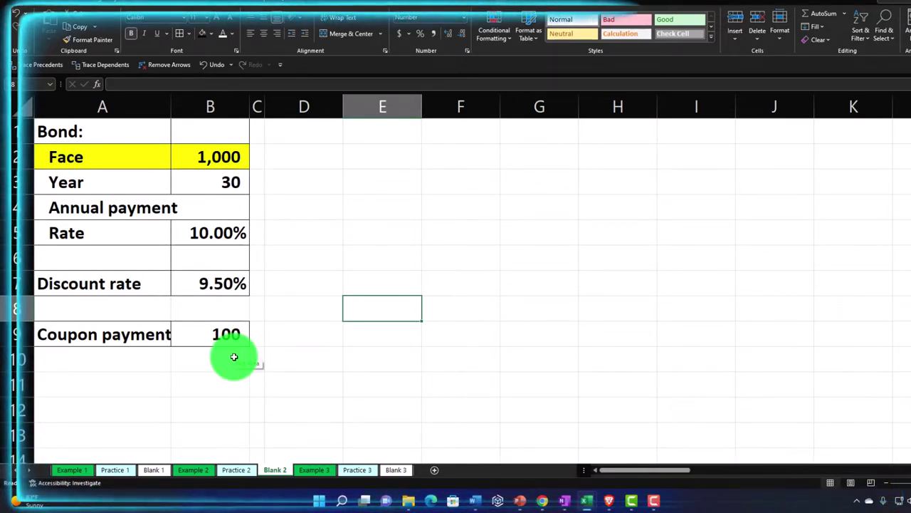
left_click(25, 108)
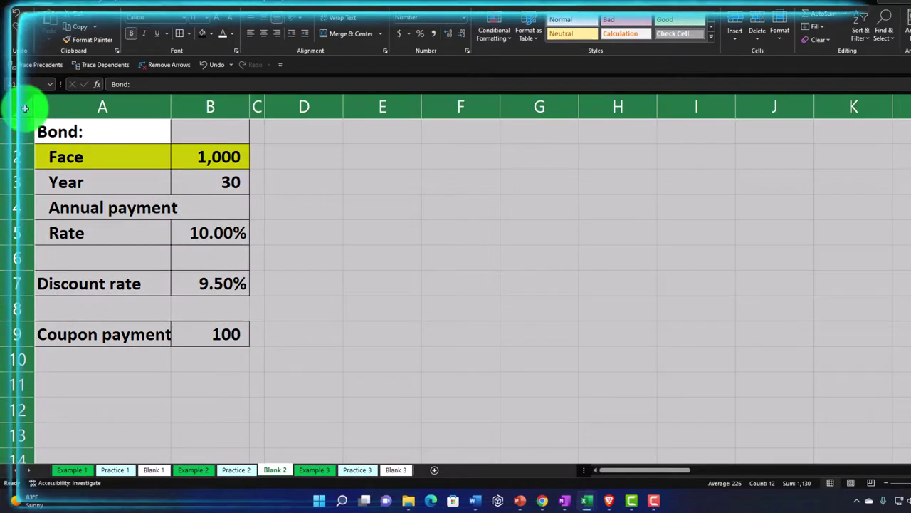
right_click(443, 241)
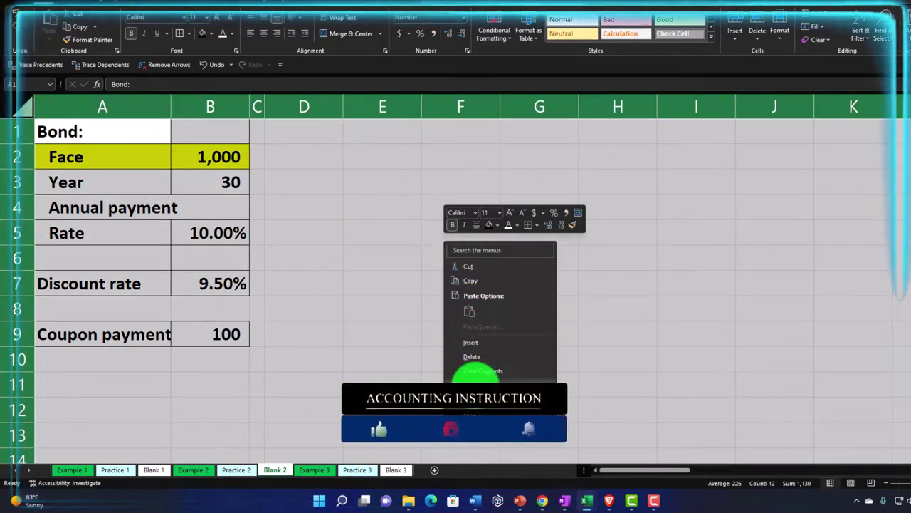
left_click(476, 393)
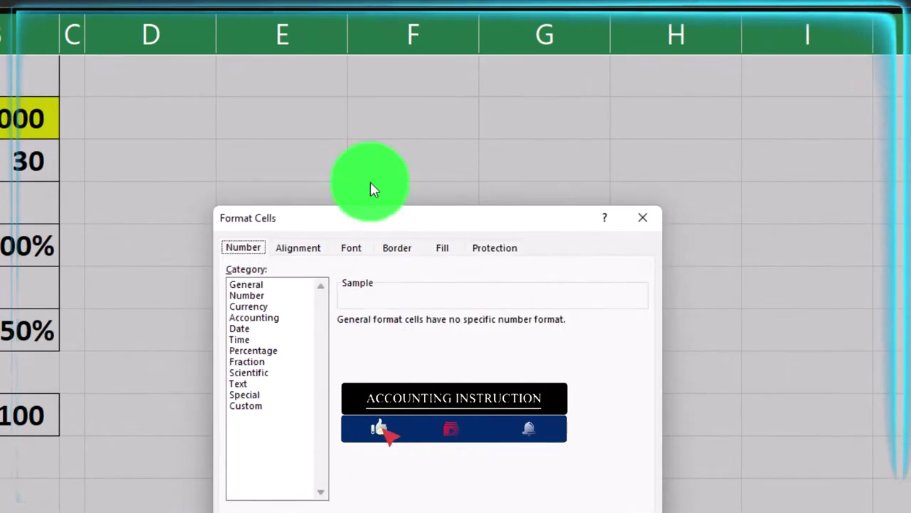
left_click_drag(371, 189, 370, 85)
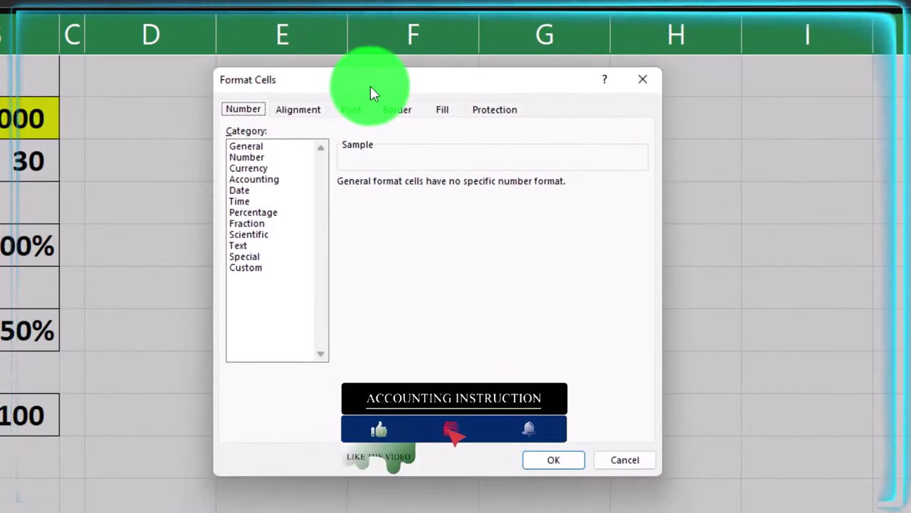
left_click(258, 172)
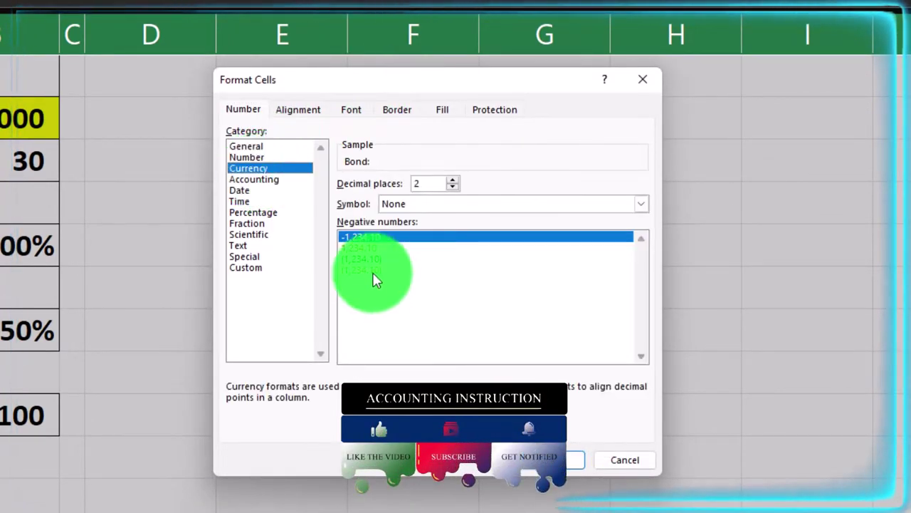
left_click(373, 272)
left_click(418, 203)
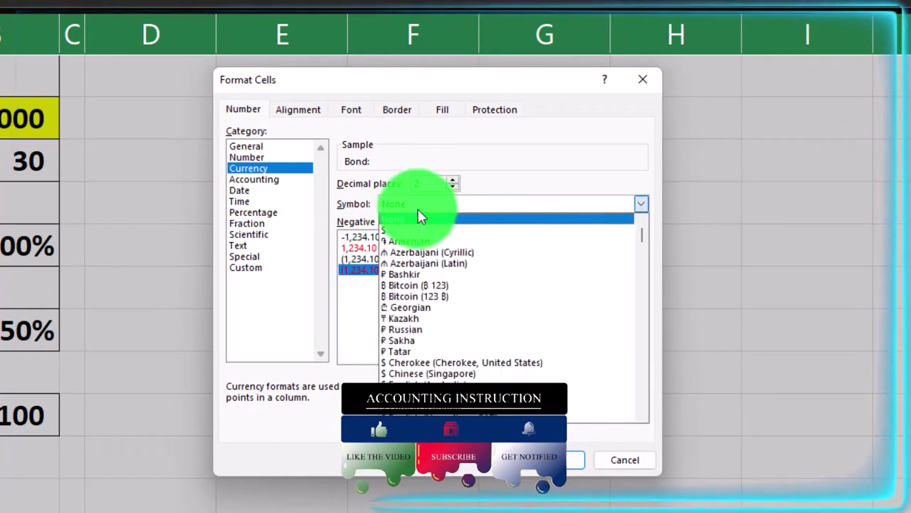
left_click(415, 218)
left_click(451, 186)
left_click(451, 187)
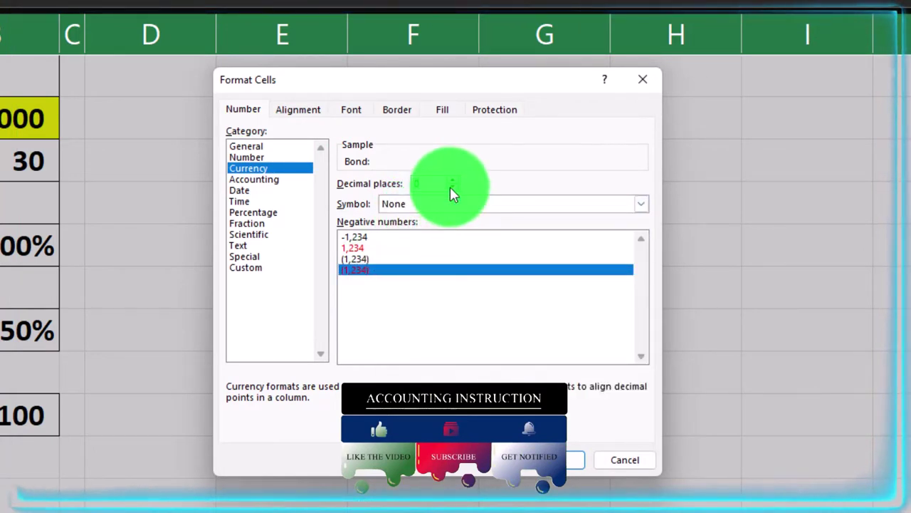
left_click(641, 86)
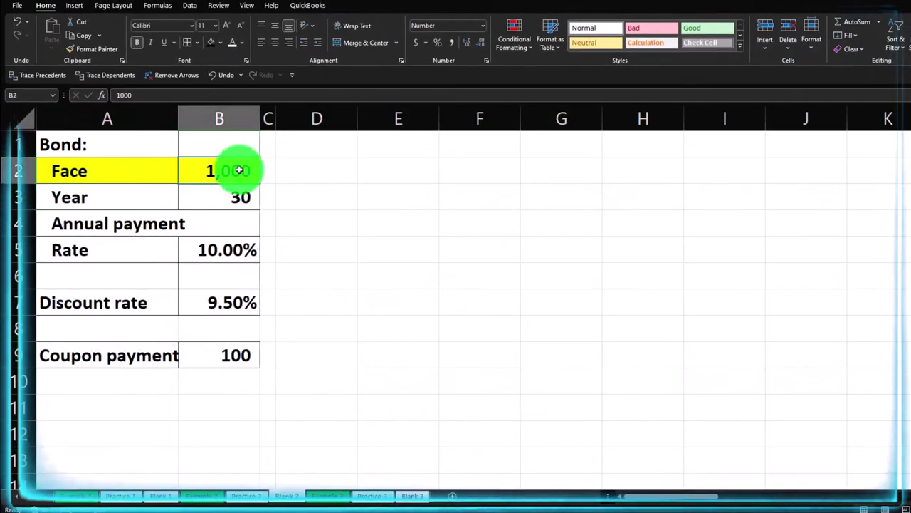
Step: Check the bond inputs in column B down to the rate, and the narrow spacer column C
key("Down")
key("Down")
key("Down")
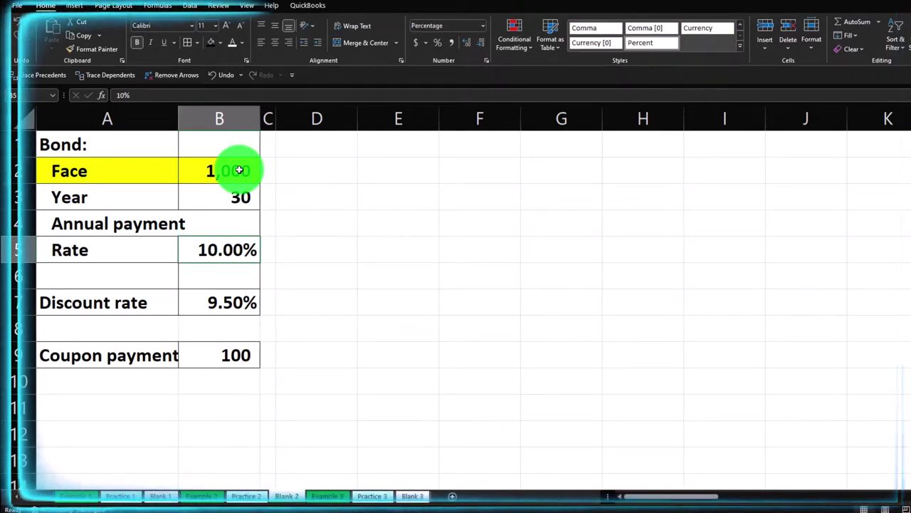
left_click(271, 118)
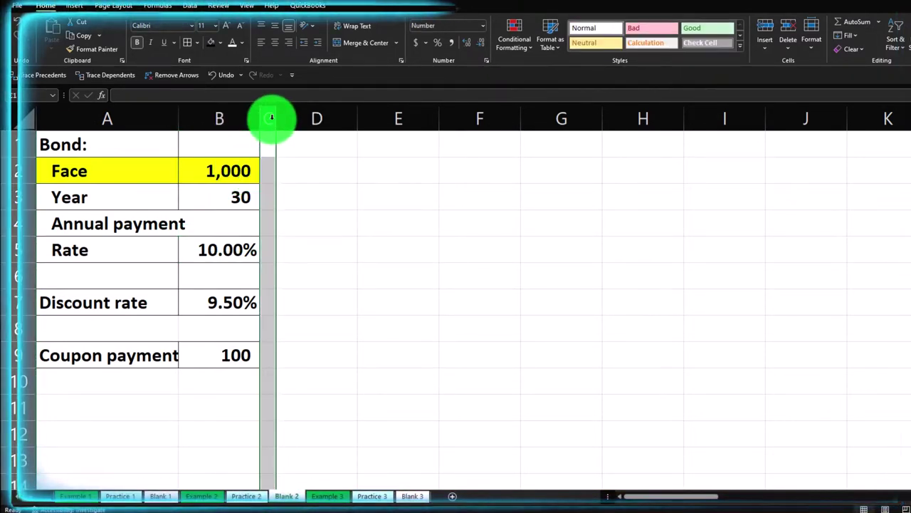
Step: Review the bond's face, year, annual payment and rate entries, the coupon payment formula and the discount rate
left_click(171, 140)
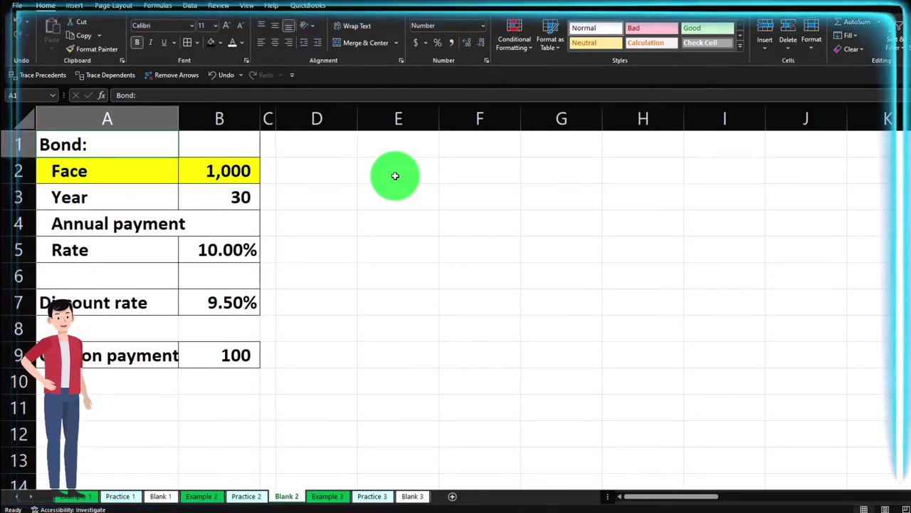
key("Down")
key("Right")
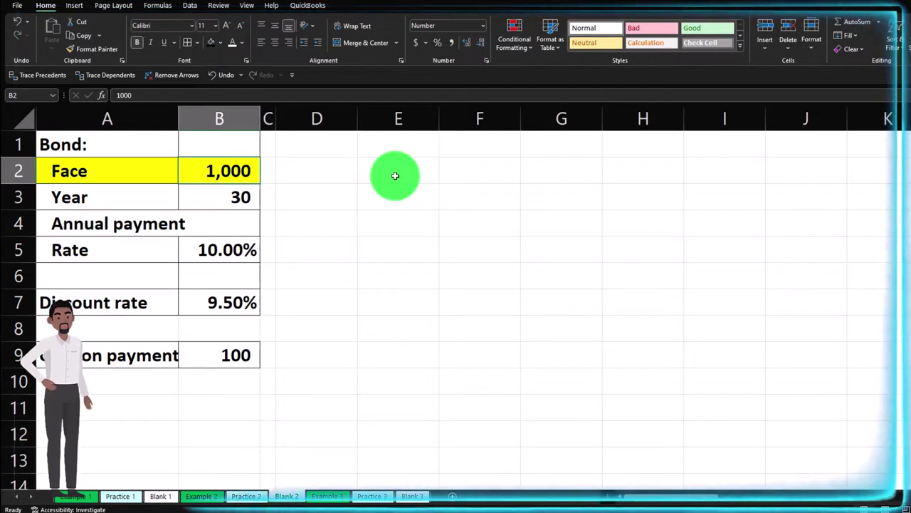
key("Down")
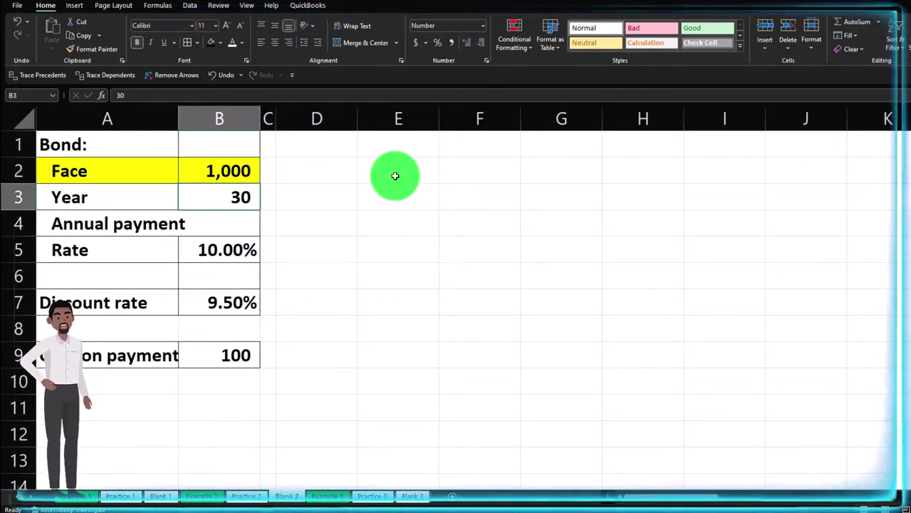
key("Down")
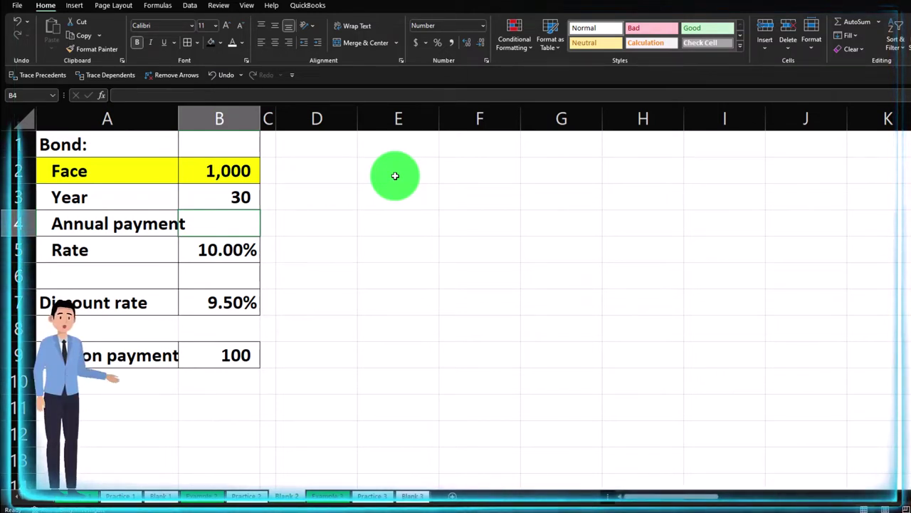
key("Down")
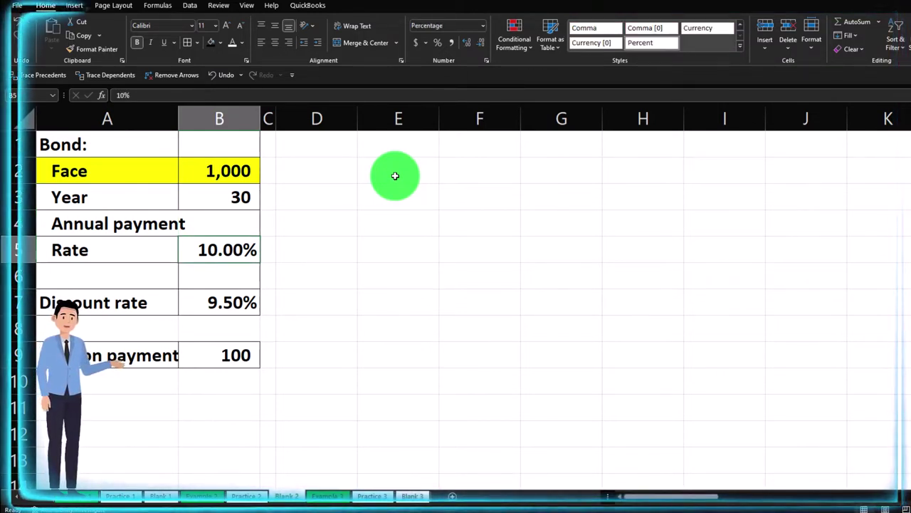
key("Down")
key("Down")
key("Down")
key("Down")
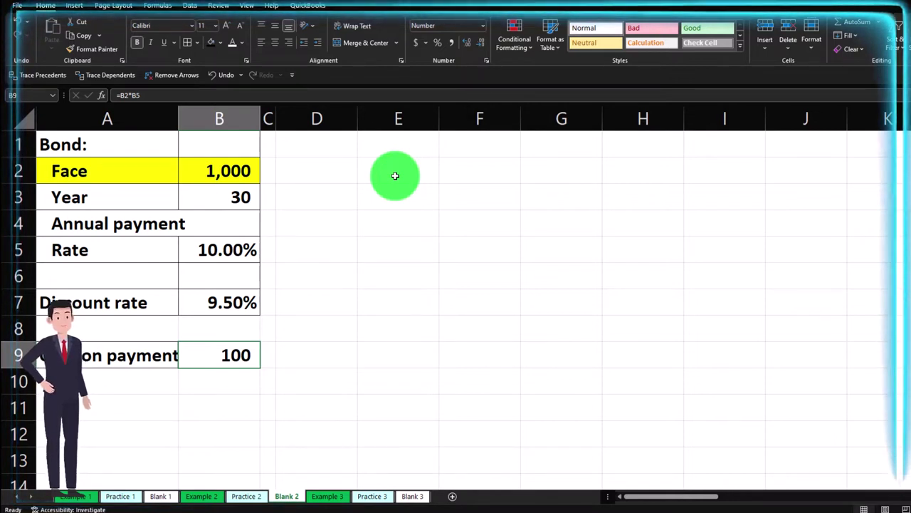
key("Up")
key("Up")
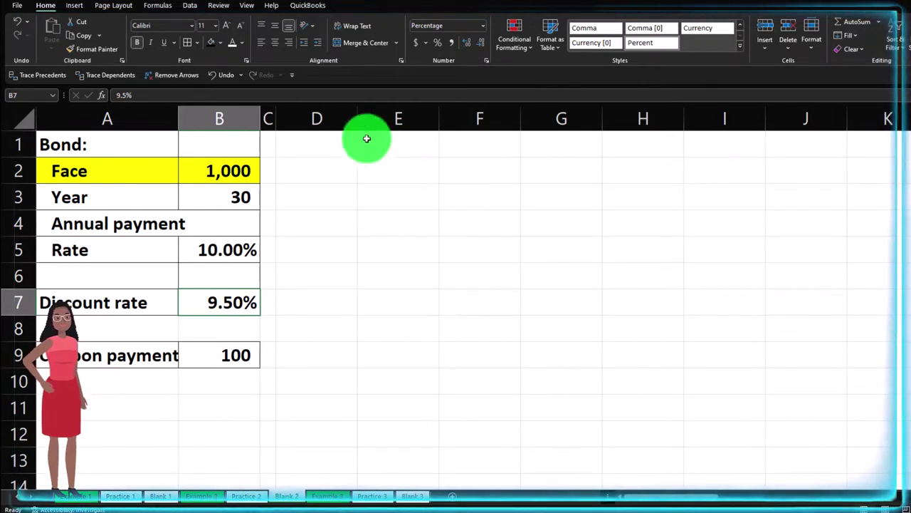
Step: Widen column D and enter the heading "Bond Price" in D1
left_click_drag(357, 121, 392, 118)
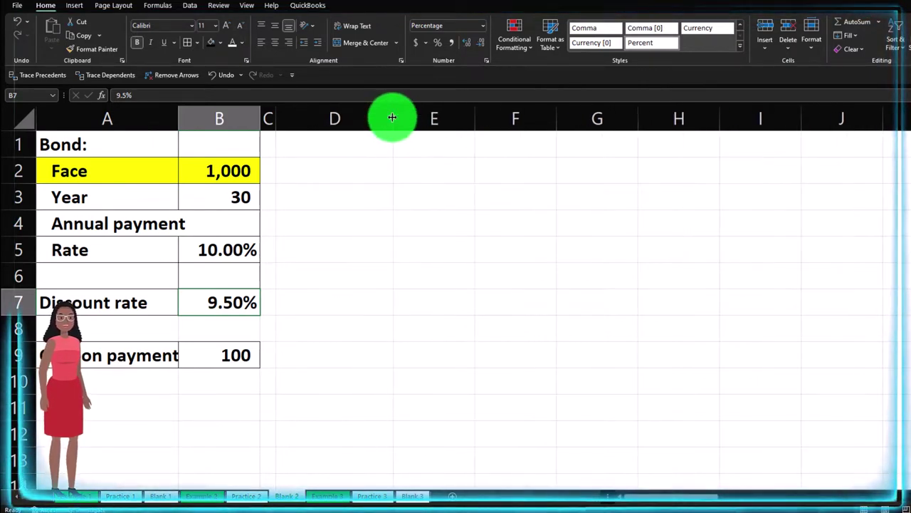
left_click(350, 143)
type("Bon")
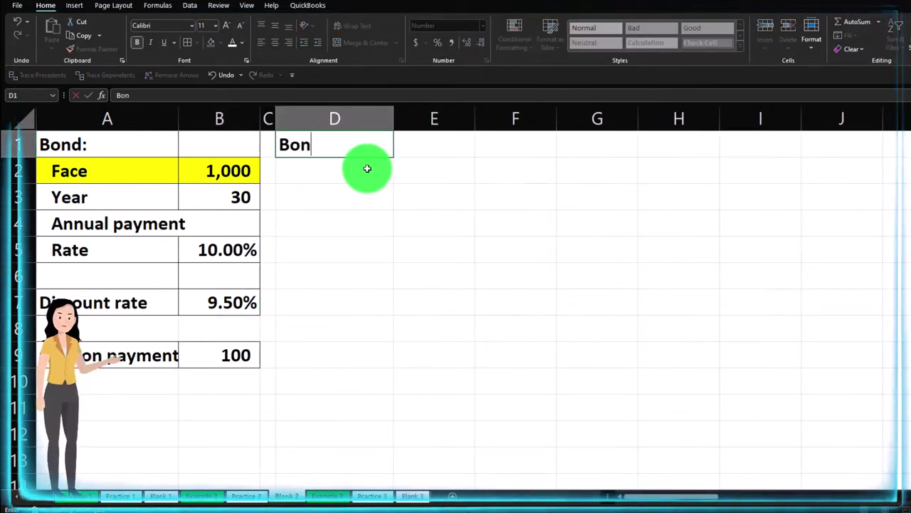
type("d Price")
key("Return")
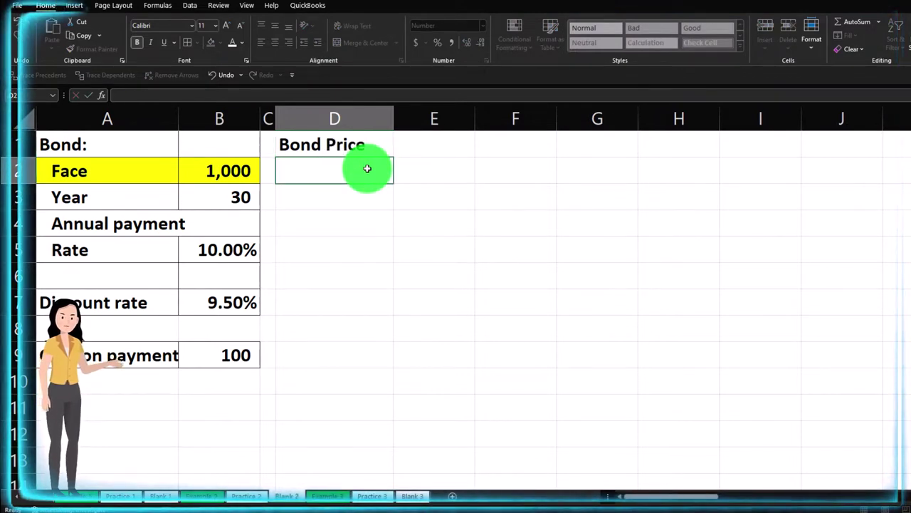
Step: Enter the labels "PV interest payments" in D2 and "PV face amount" in D3, and fit column D to their width
type("PV interest payme")
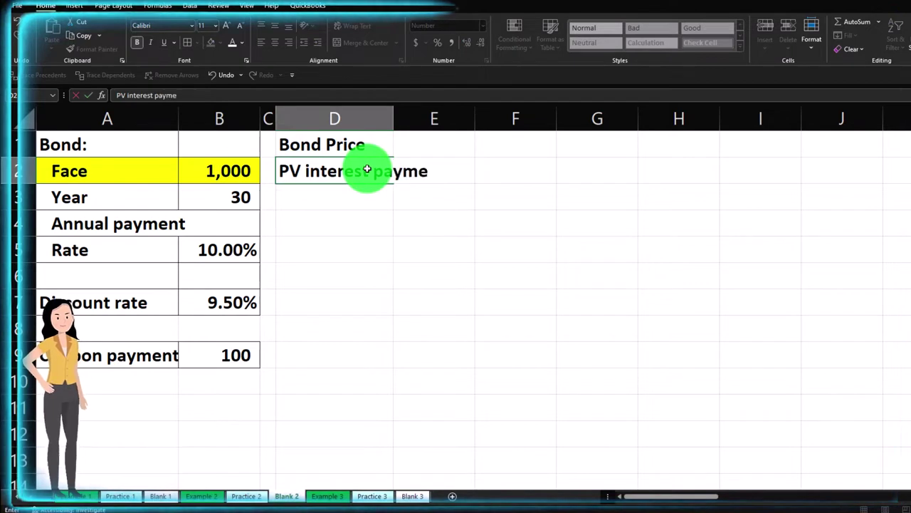
type("nts")
key("Return")
type("PV fa")
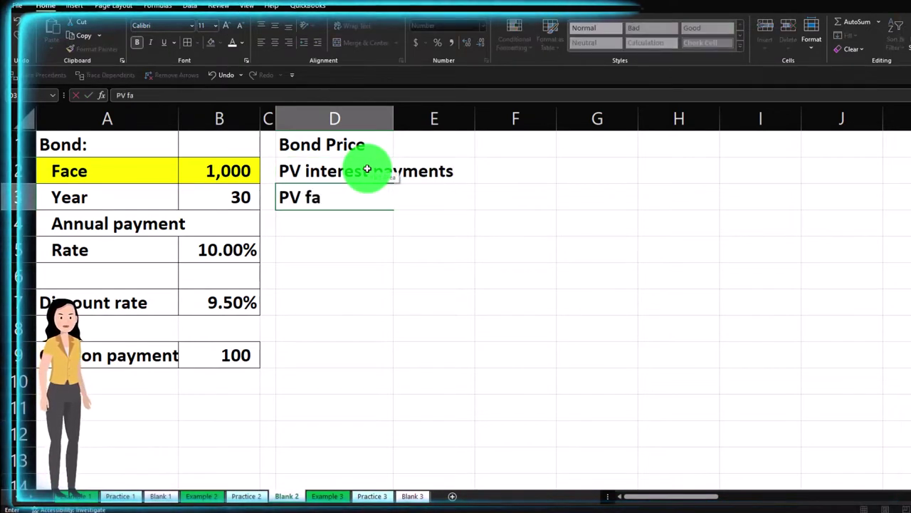
type("ce amount")
key("Return")
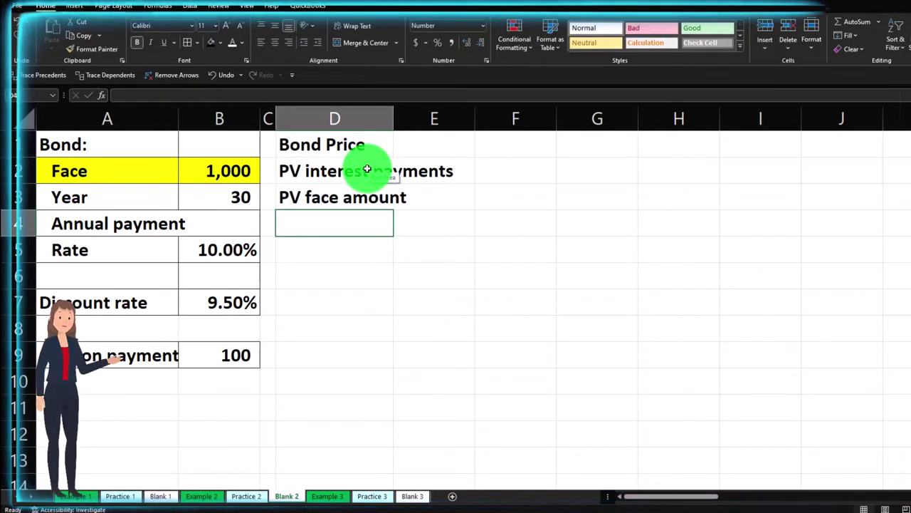
double_click(393, 119)
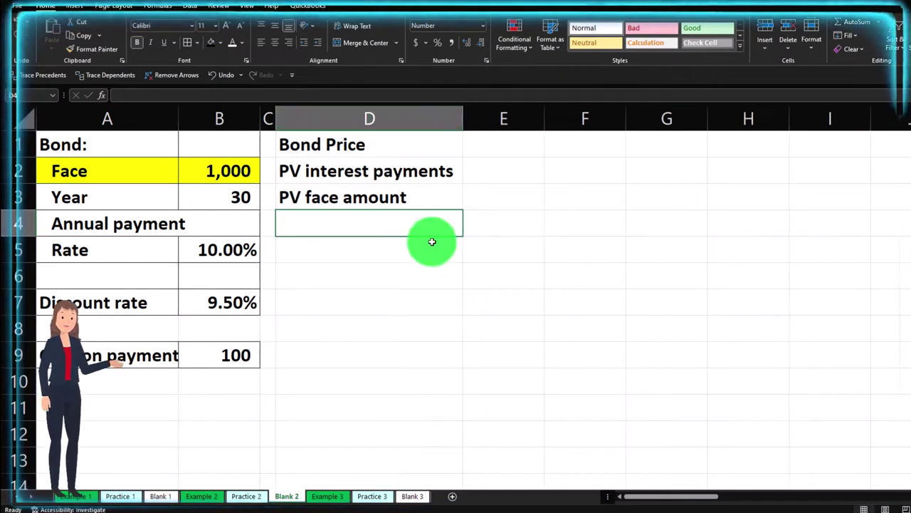
Step: Format the Bond Price heading across D1:E1 with a black fill and white text
left_click(456, 146)
left_click_drag(457, 146, 474, 145)
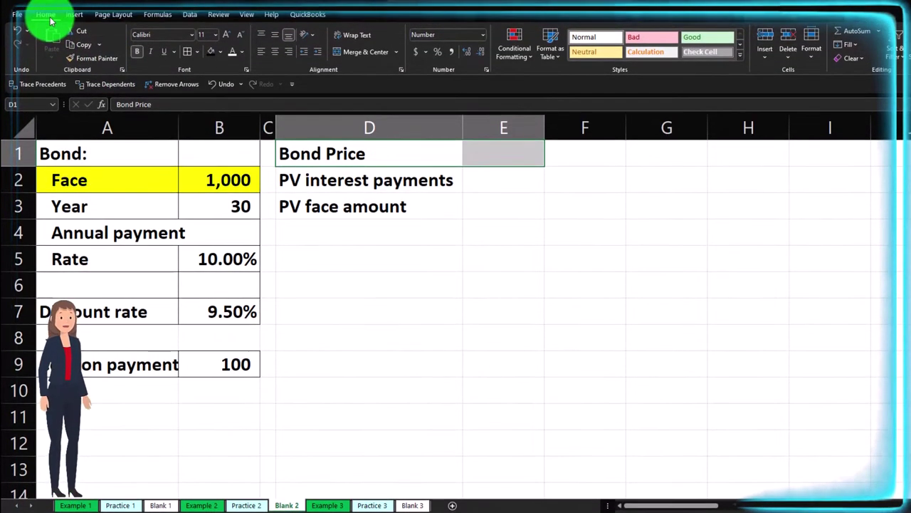
left_click(211, 53)
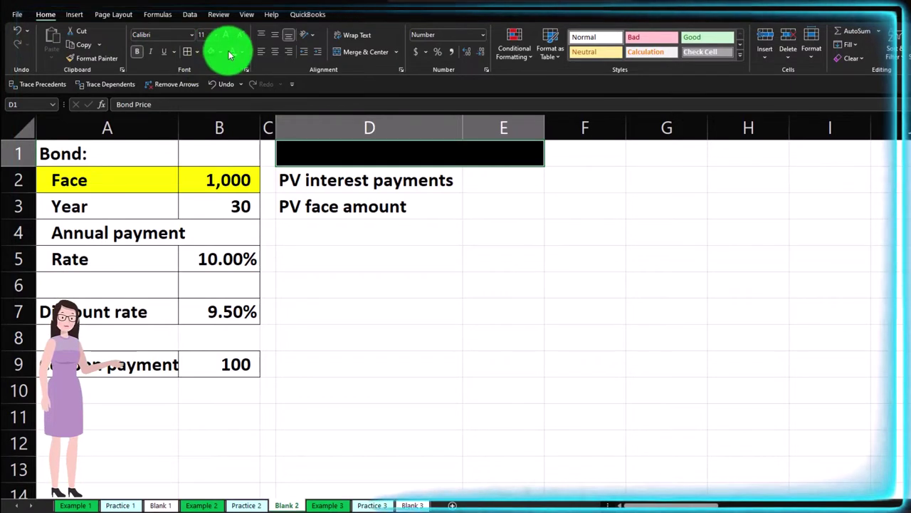
Step: Enter 0 as a placeholder for the PV face amount in E3
left_click(486, 206)
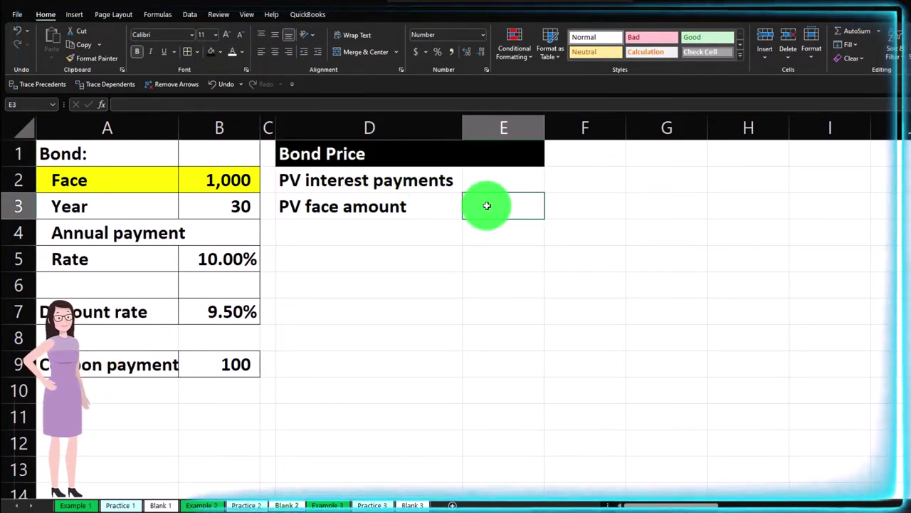
type("0")
key("Return")
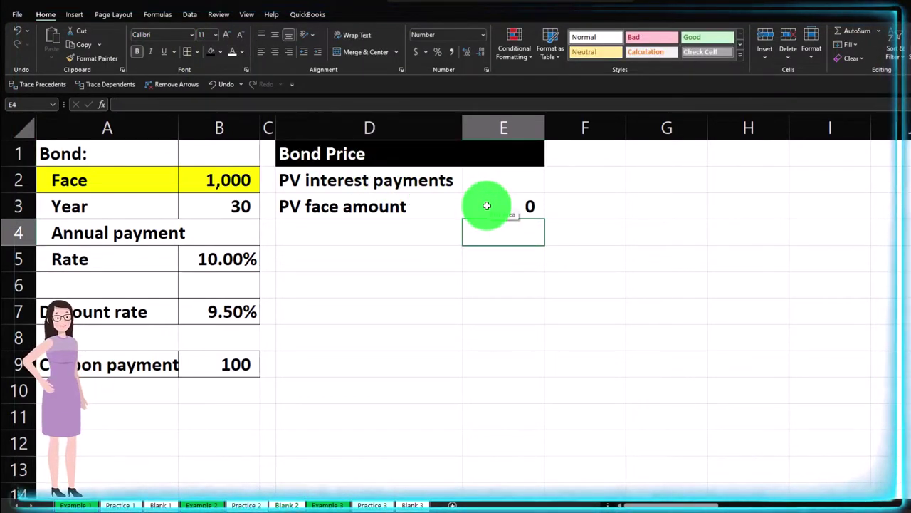
Step: Calculate the PV of the interest payments in E2 with -PV(B7,B3,B9), using the discount rate, years and coupon payment
left_click(486, 206)
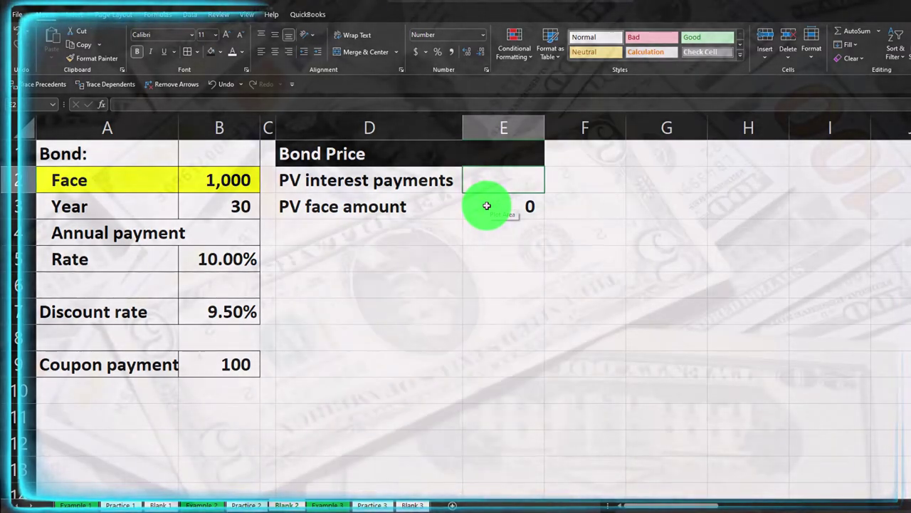
type("-p")
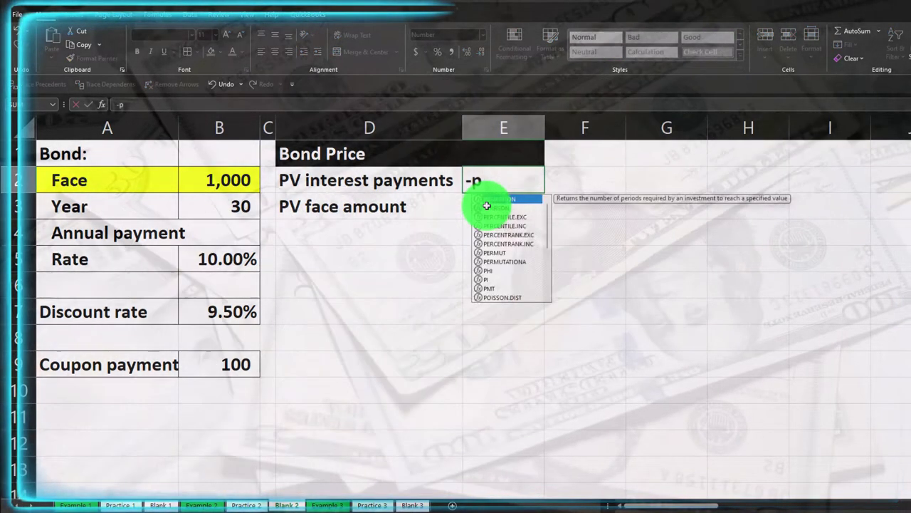
type("v(")
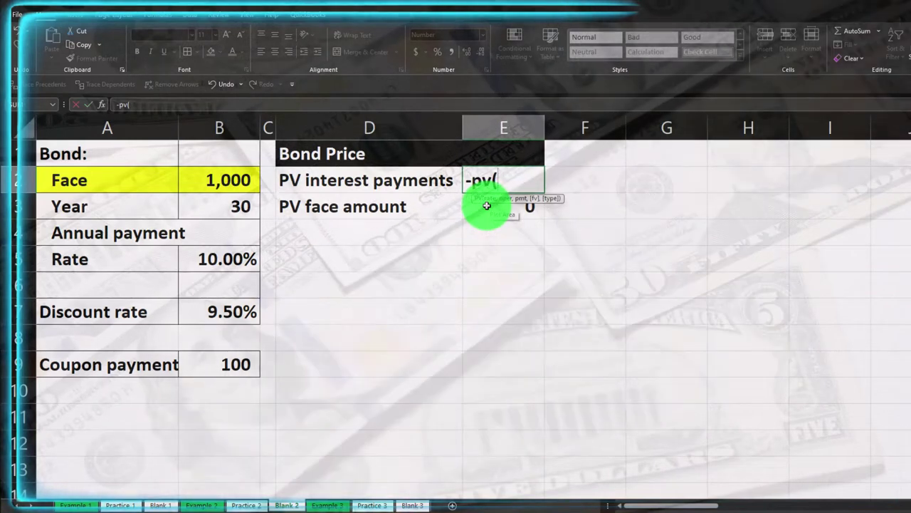
key("Down")
key("Down")
key("Down")
key("Left")
key("Left")
key("Left")
key("Down")
key("Down")
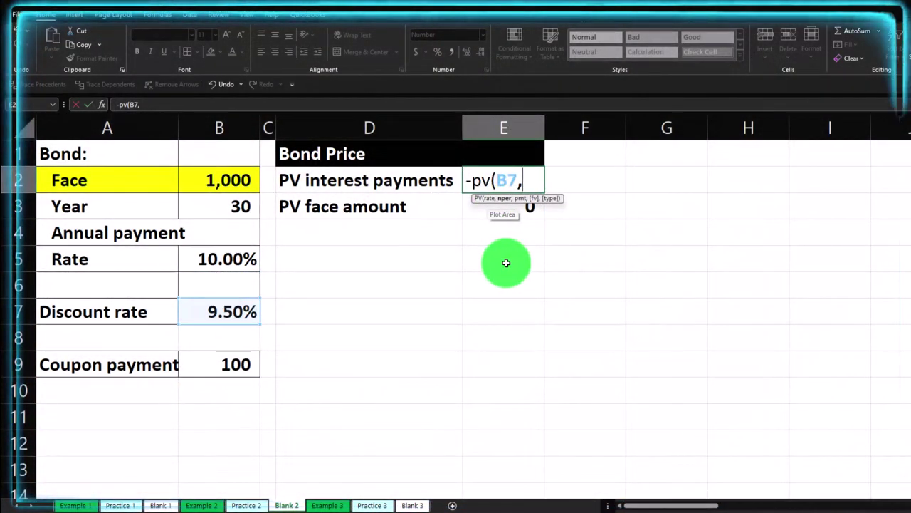
key("Left")
key("Left")
key("Down")
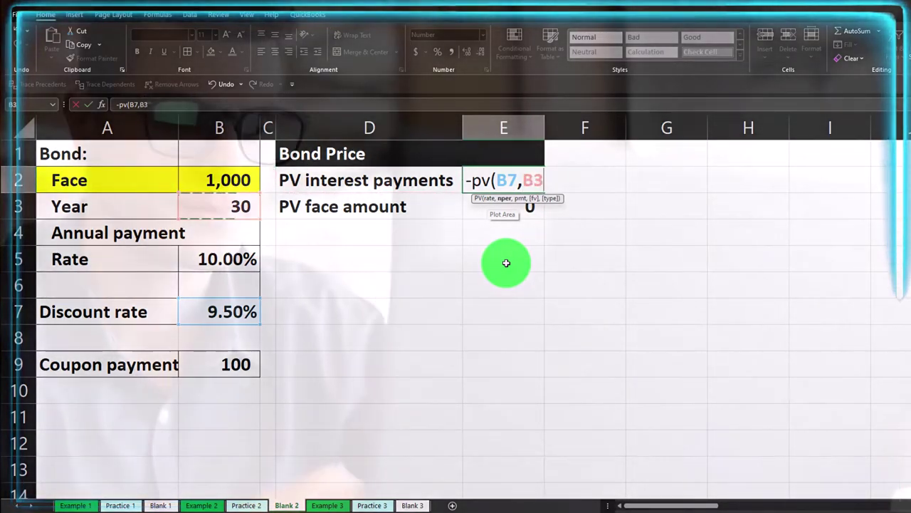
type(",")
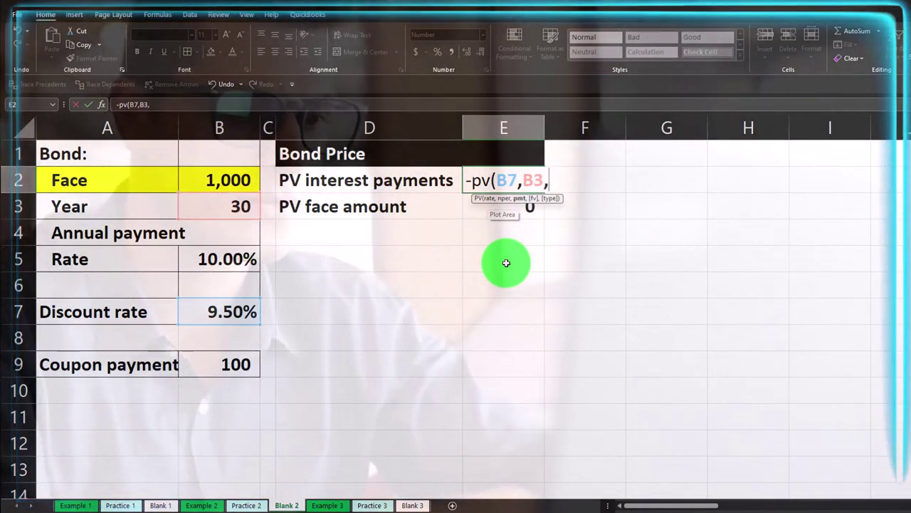
key("Down")
key("Down")
key("Down")
key("Down")
key("Down")
key("Left")
key("Left")
key("Left")
key("Down")
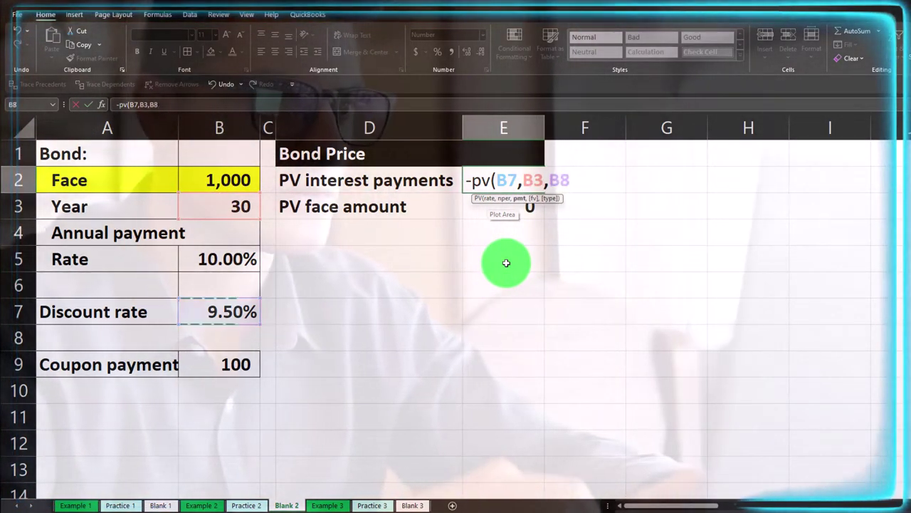
key("Down")
key("Return")
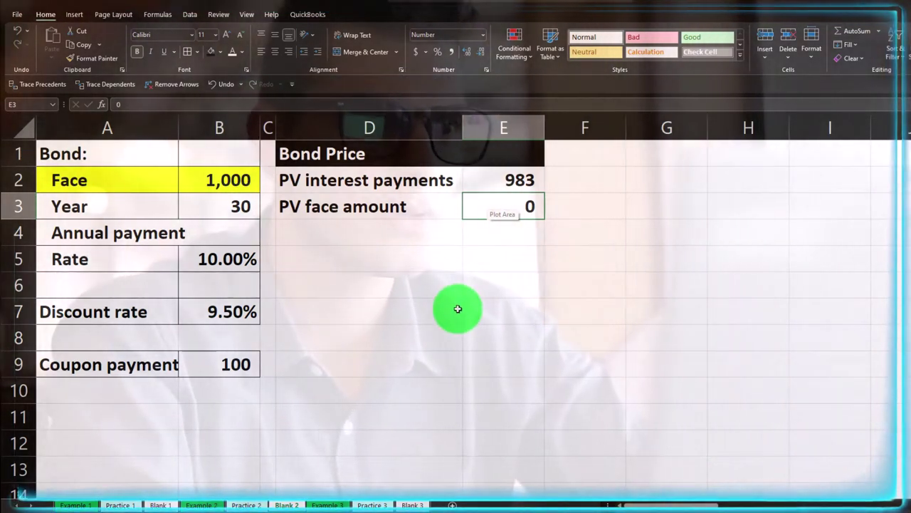
Step: Calculate the PV of the face amount in E3 with -PV(B7,B3,,B2), leaving the payment argument empty
type("-p")
type("v(B7")
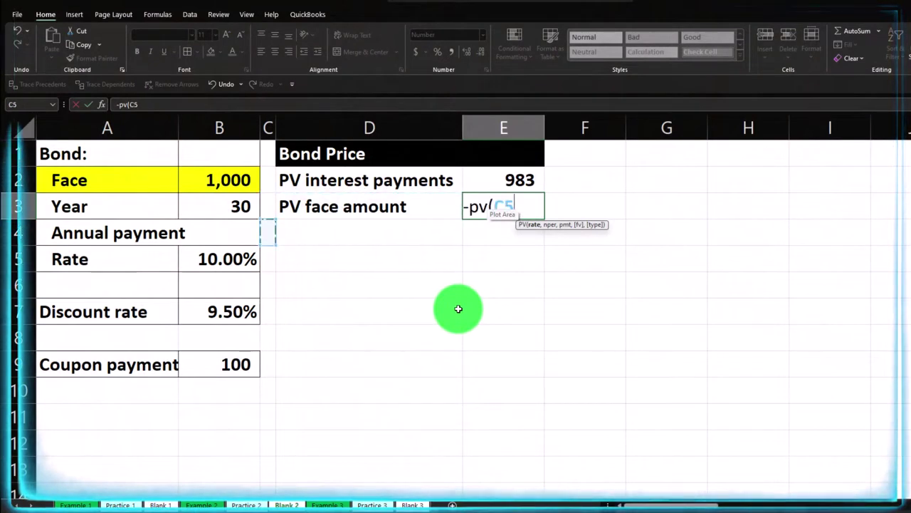
type(",")
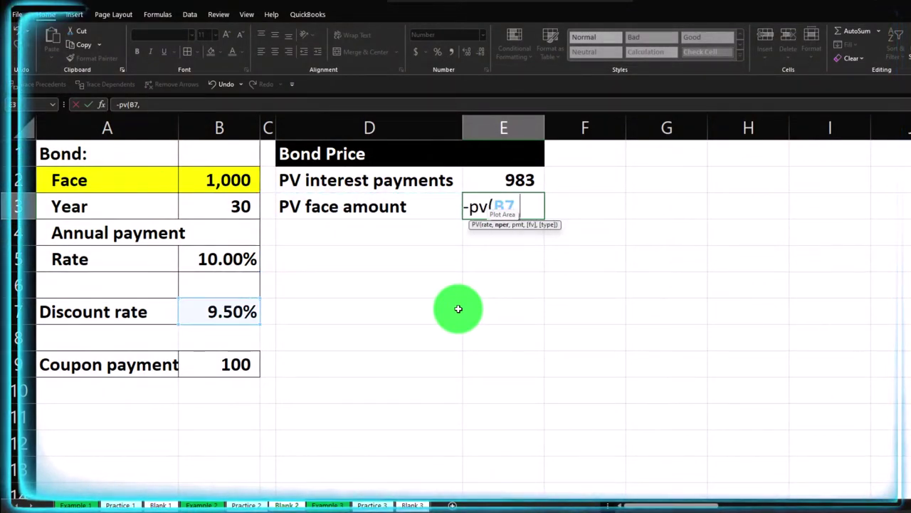
key("Left")
key("Left")
key("Left")
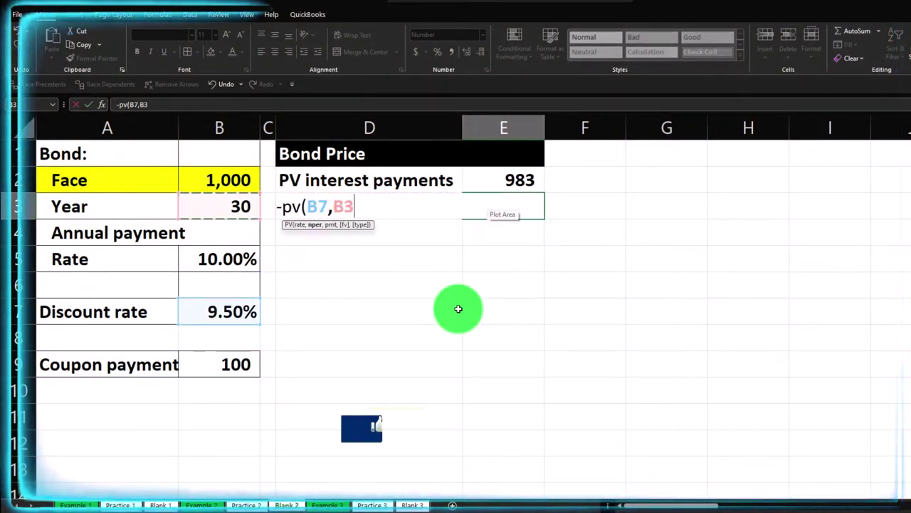
type(",,")
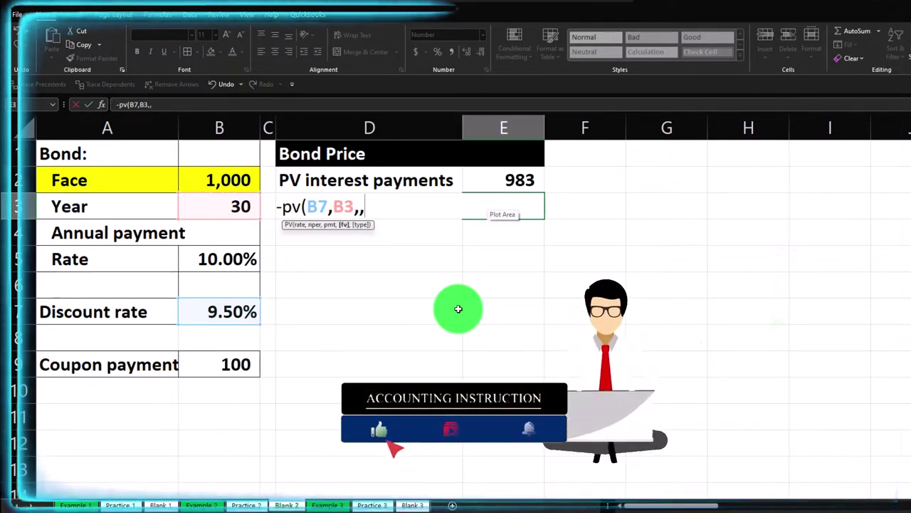
key("Left")
key("Left")
key("Left")
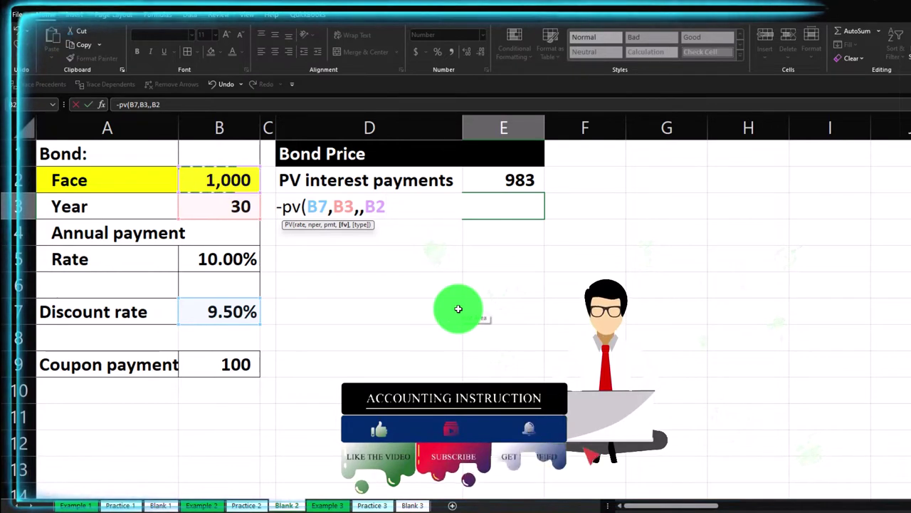
key("Return")
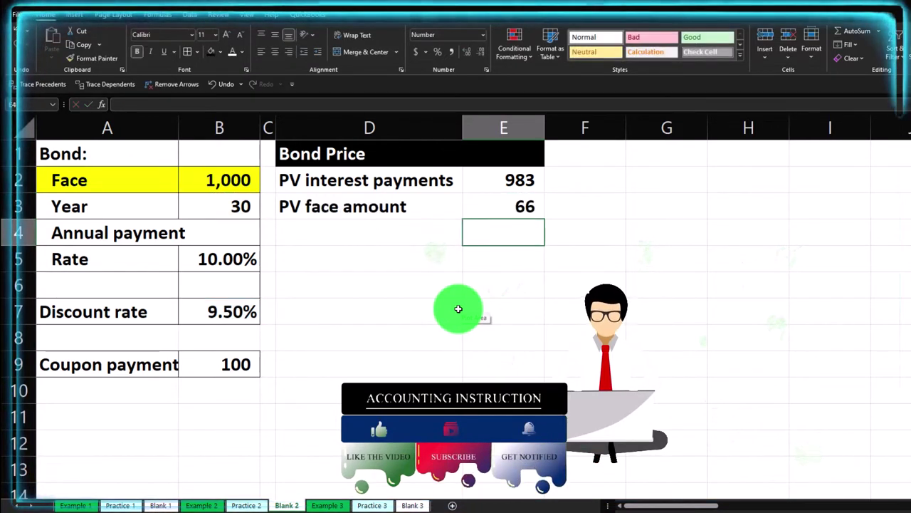
Step: Total the two present values in E4 with =SUM(E2:E3) and label the row "Bond price" in D4
type("=sum(")
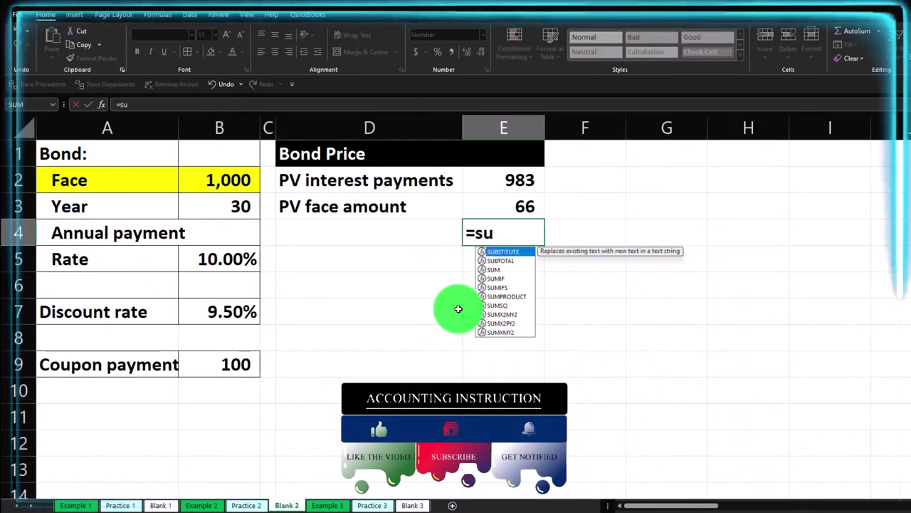
key("shift+Up")
key("Return")
key("Left")
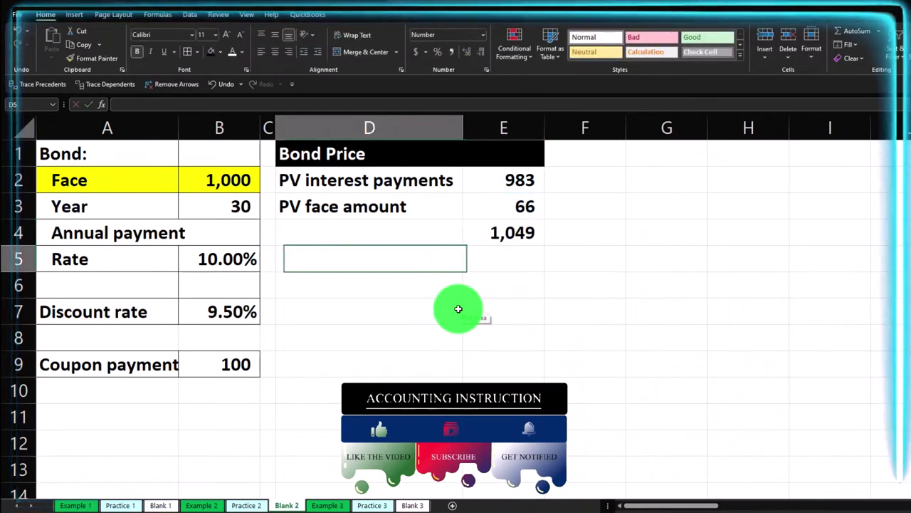
type("Bond price")
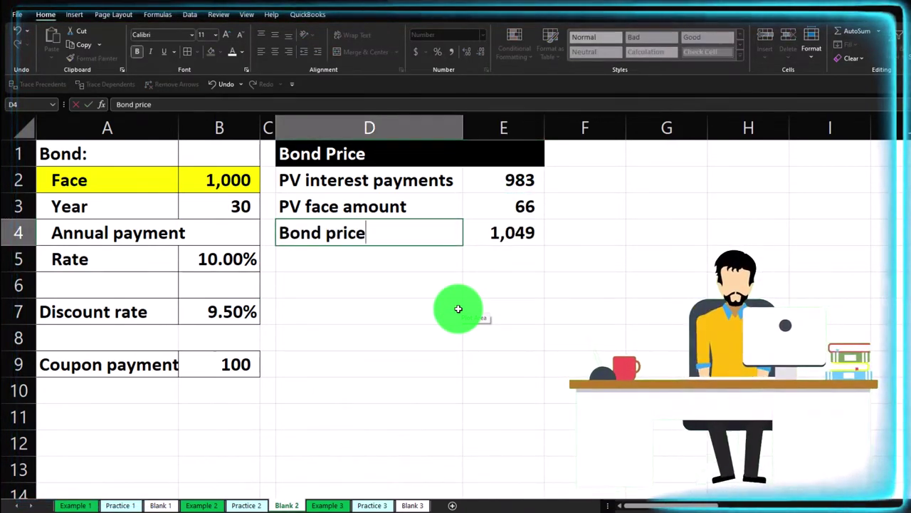
key("Return")
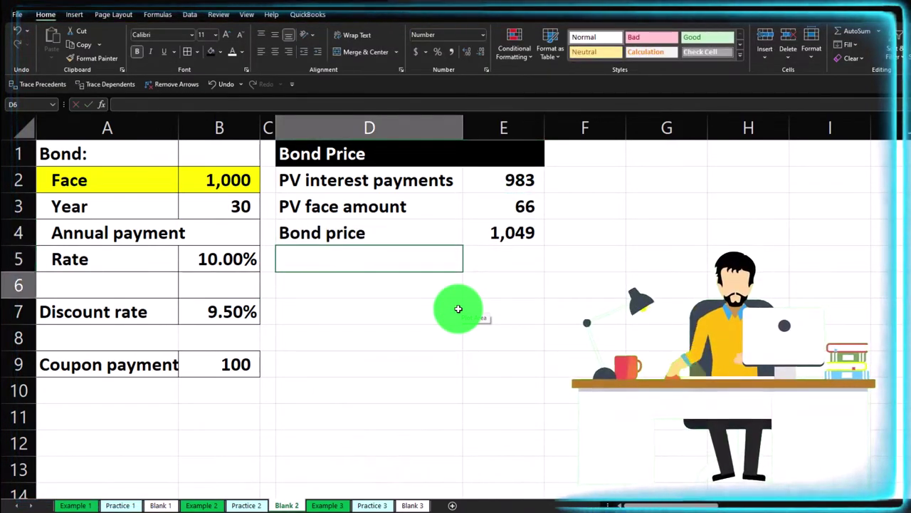
Step: Set the discount rate in B7 to 10%
key("Down")
key("Down")
key("Down")
key("Left")
key("Up")
key("Up")
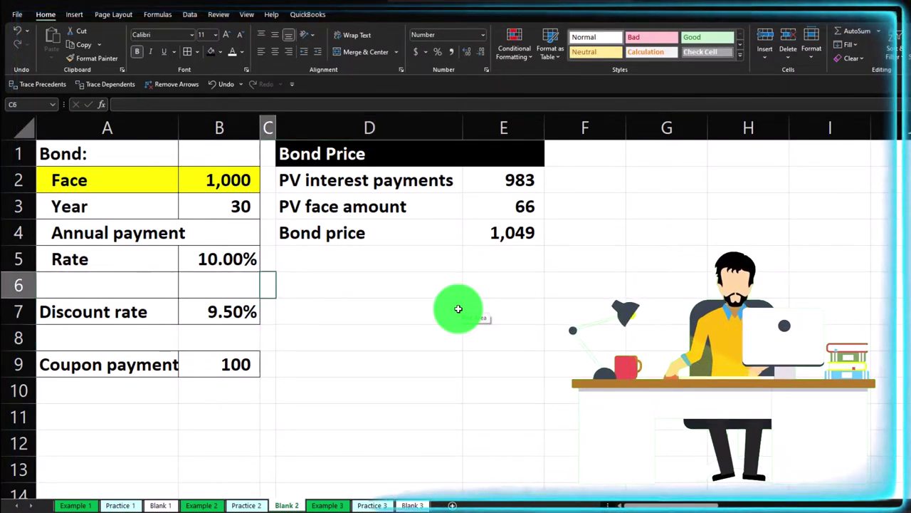
key("Left")
key("Down")
key("BackSpace")
key("BackSpace")
key("BackSpace")
type("10")
key("Return")
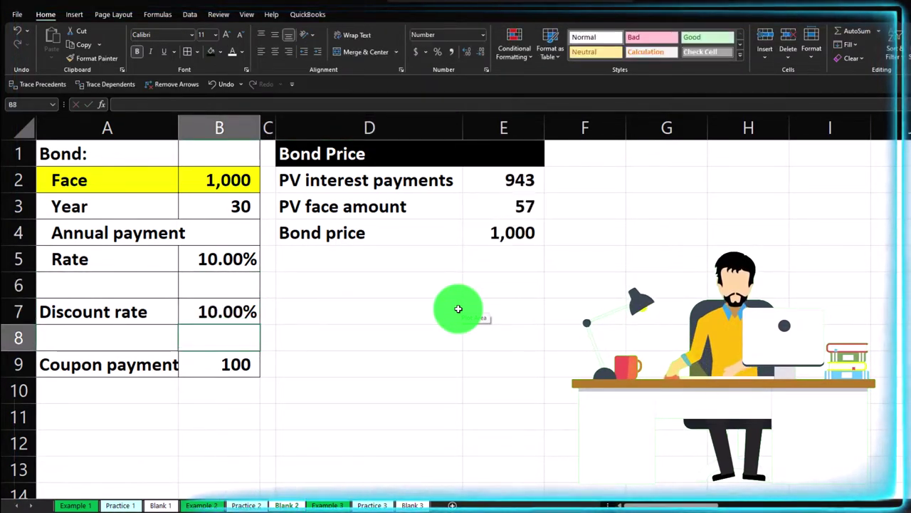
Step: Replace the PV face amount formula in E3 with 0
key("Up")
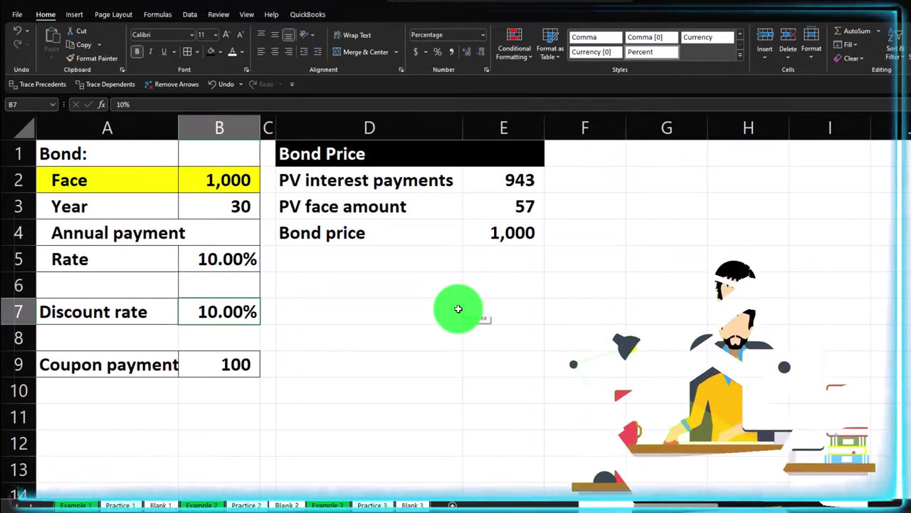
key("Right")
key("Right")
key("Up")
key("Up")
key("Up")
key("Up")
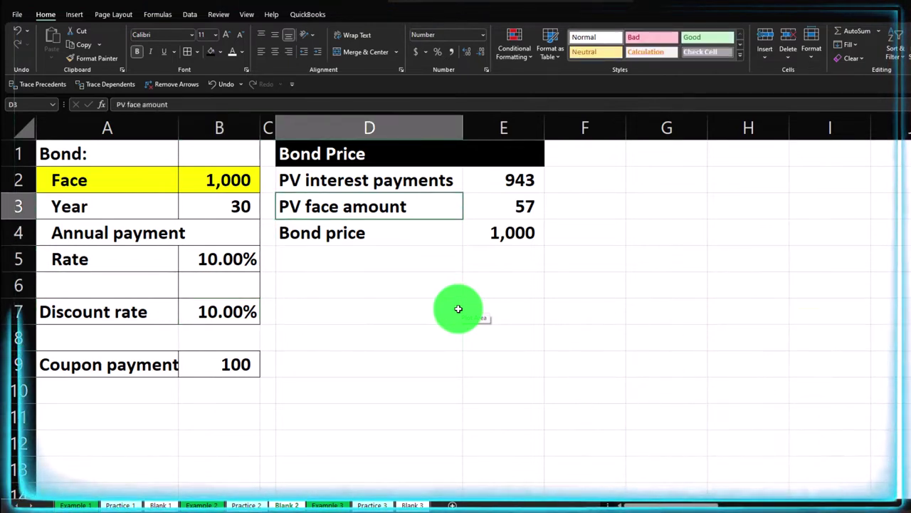
key("Right")
type("0")
key("Return")
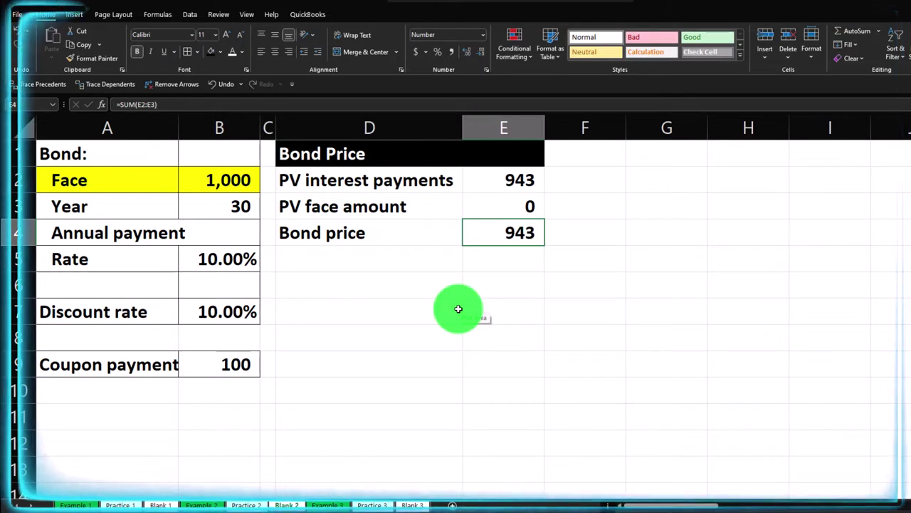
Step: Set the discount rate in B7 to 9.5%
key("Down")
key("Down")
key("Down")
key("Left")
key("Left")
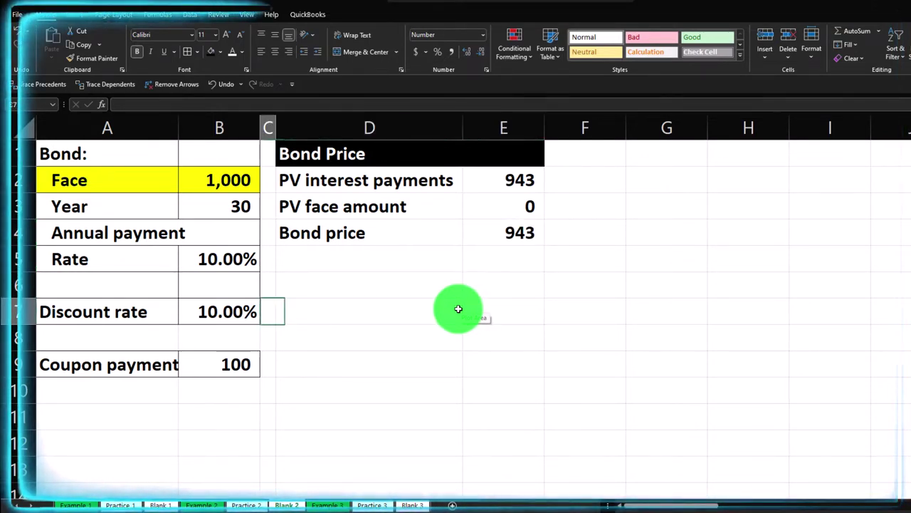
key("Left")
type("9.5")
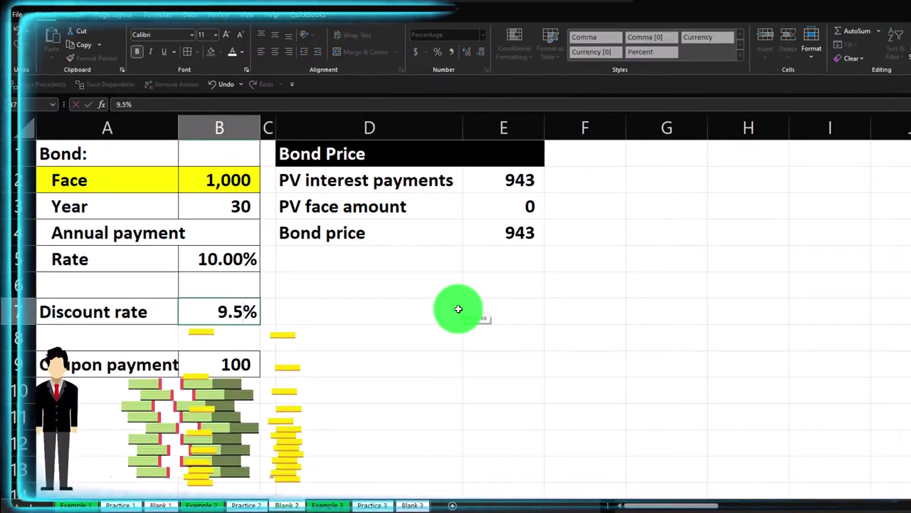
key("Return")
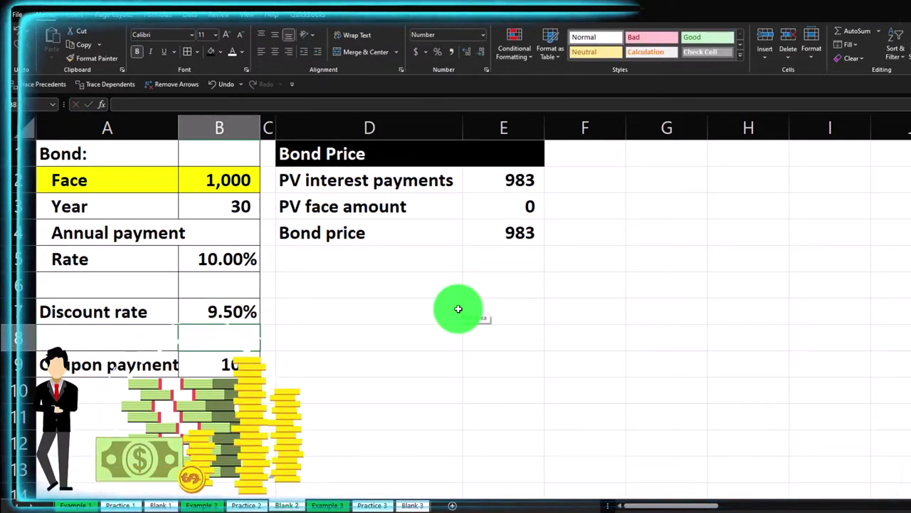
Step: Fill the bond price cells D2:E4 with light blue and add borders around the cells
left_click_drag(384, 181, 472, 223)
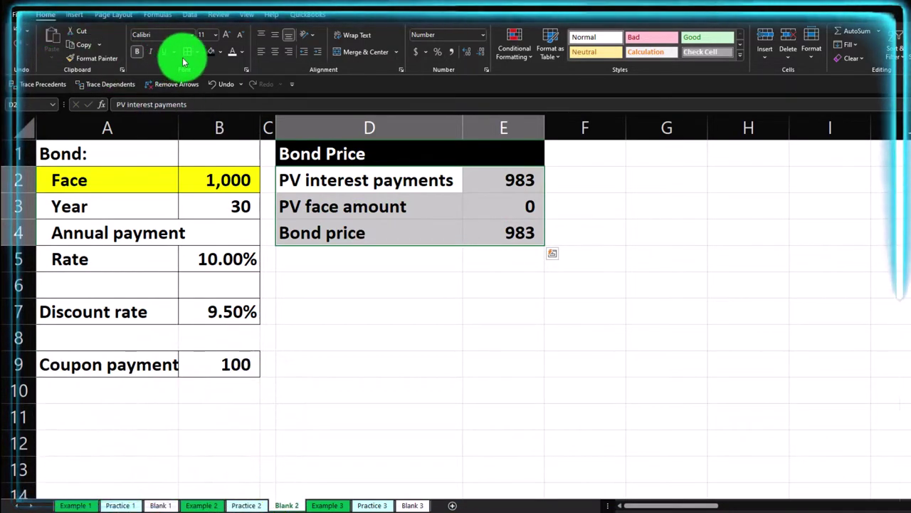
left_click(220, 52)
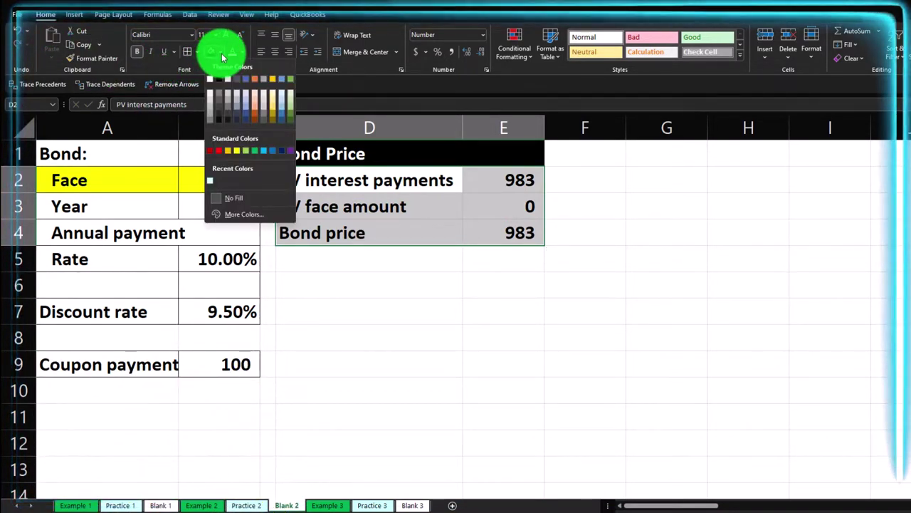
left_click(230, 213)
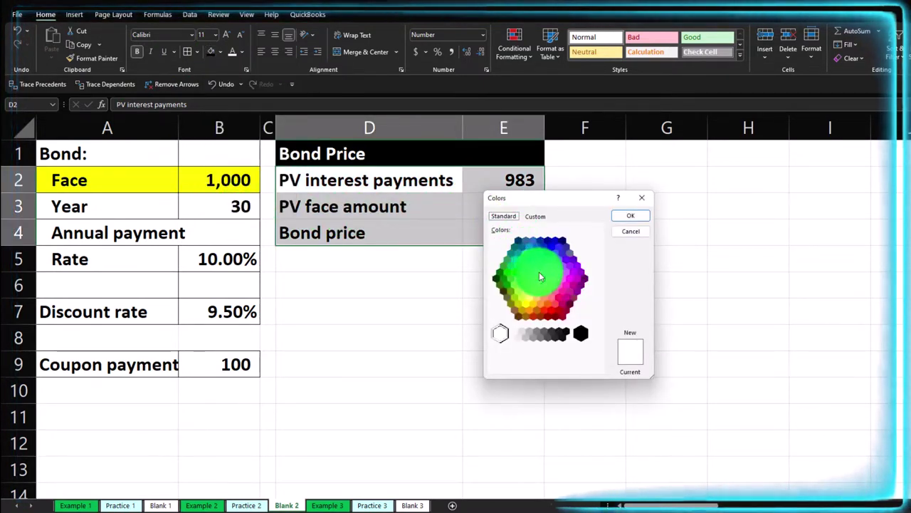
left_click(570, 253)
left_click(619, 218)
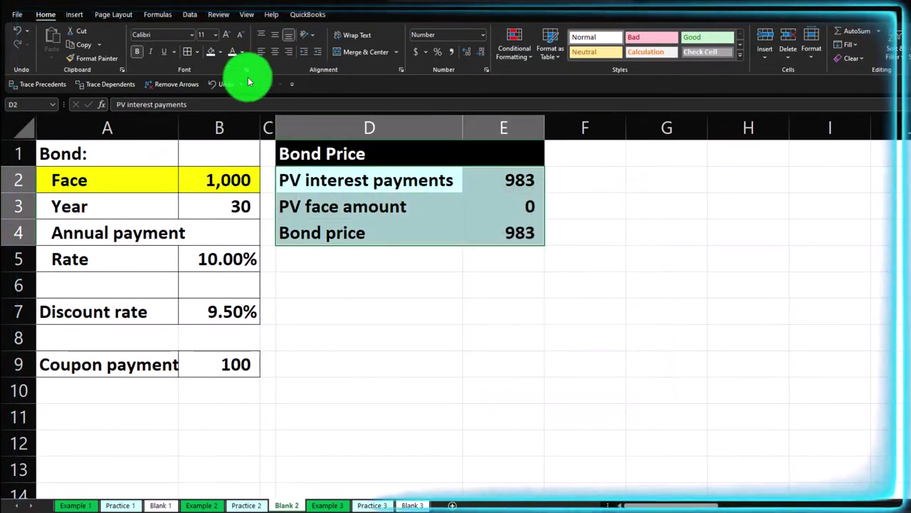
key("Down")
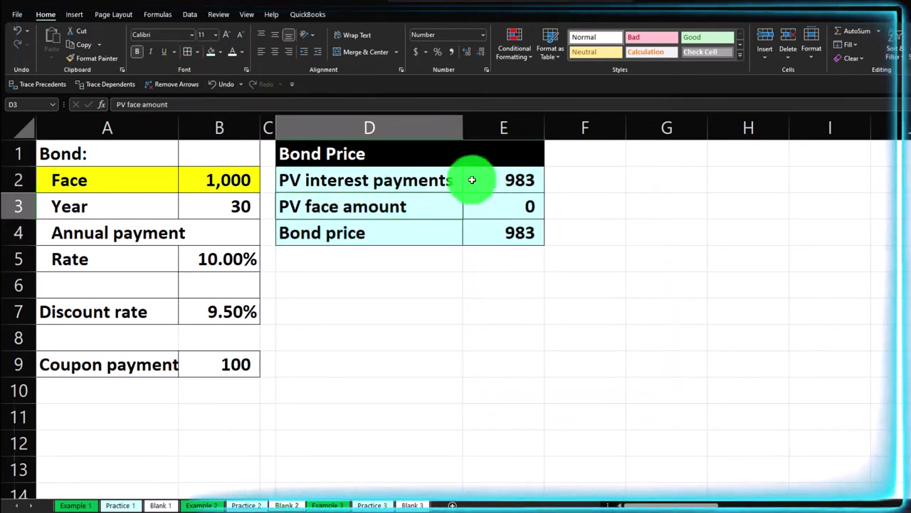
Step: Narrow column E to fit its values and make the spacer column C slimmer
left_click_drag(543, 129, 517, 130)
left_click(526, 134)
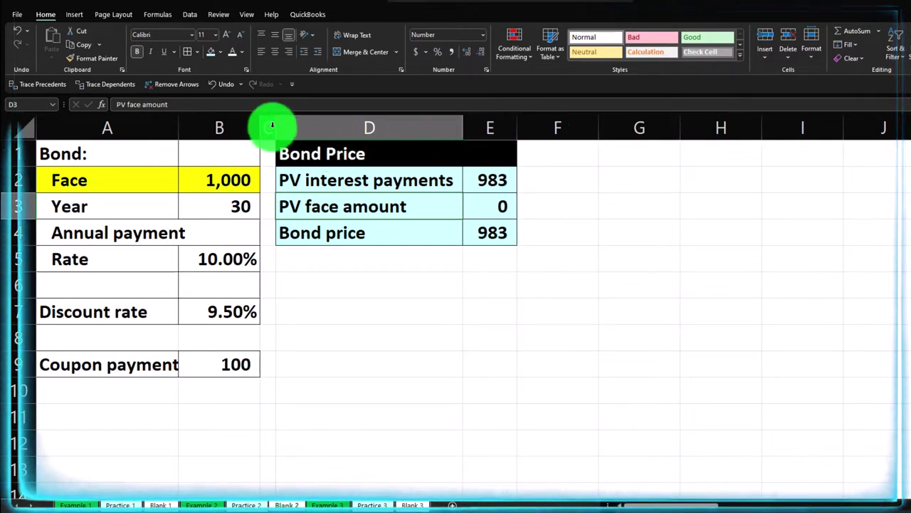
left_click_drag(272, 127, 265, 130)
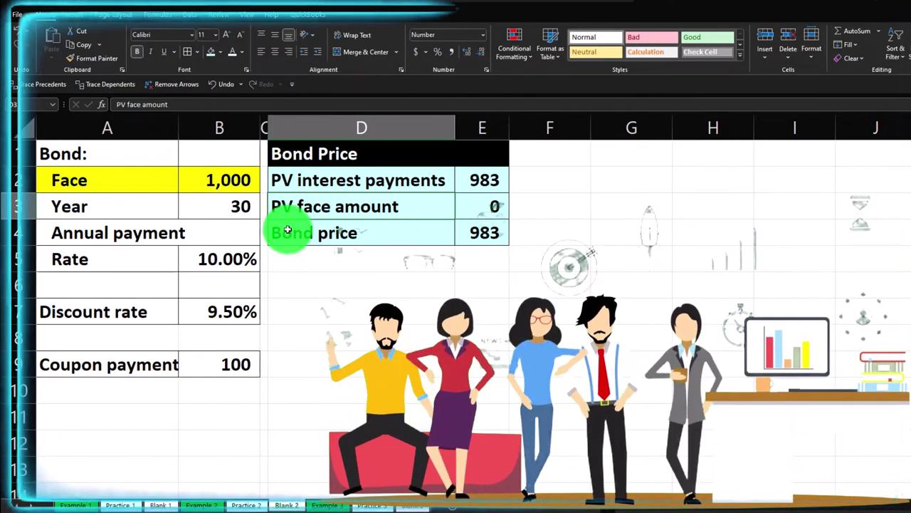
Step: Copy the format and width of spacer column C to column F with Format Painter
left_click(263, 127)
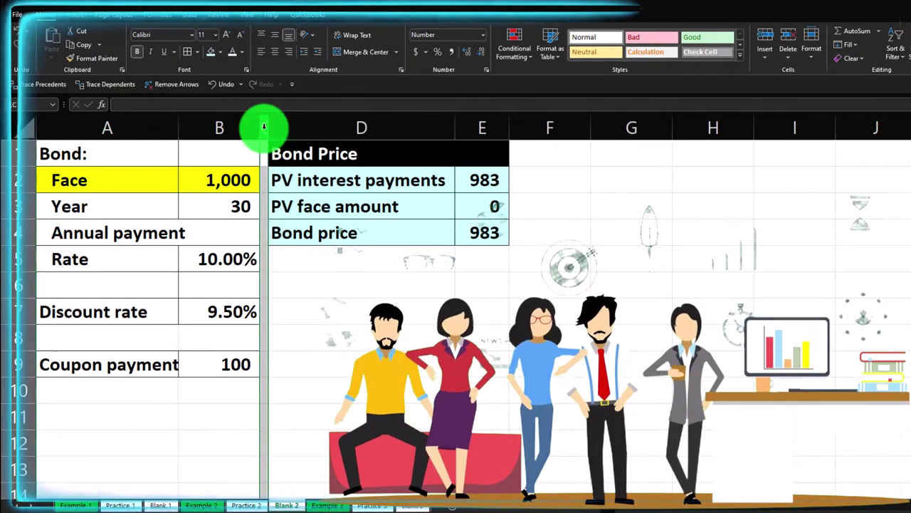
mouse_move(265, 126)
left_mouse_down()
mouse_move(527, 126)
mouse_move(265, 127)
left_mouse_up()
left_click(82, 59)
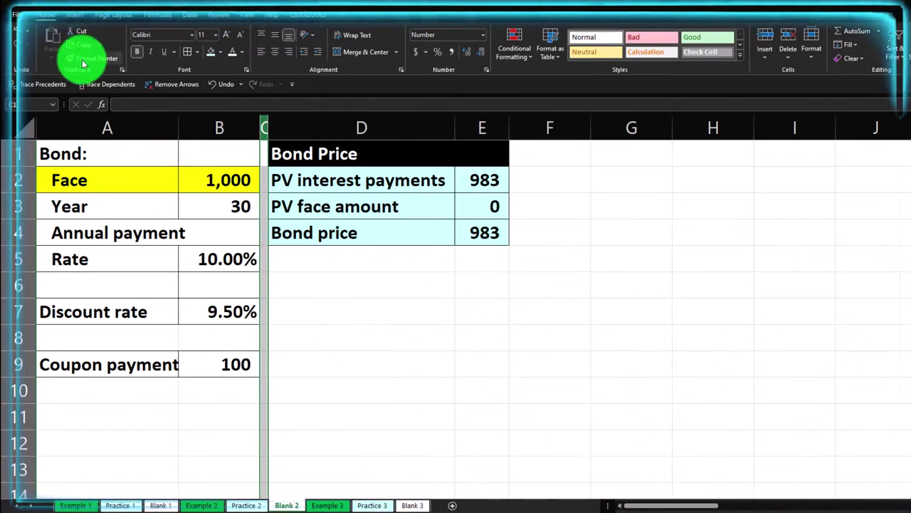
left_click(539, 129)
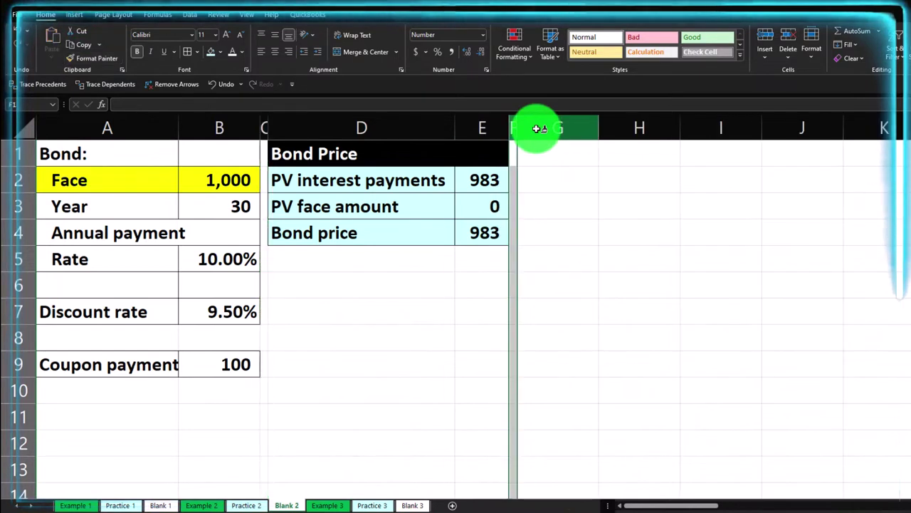
Step: Enter the table headers "Year" in G1 and "Pice" in H1
left_click(548, 153)
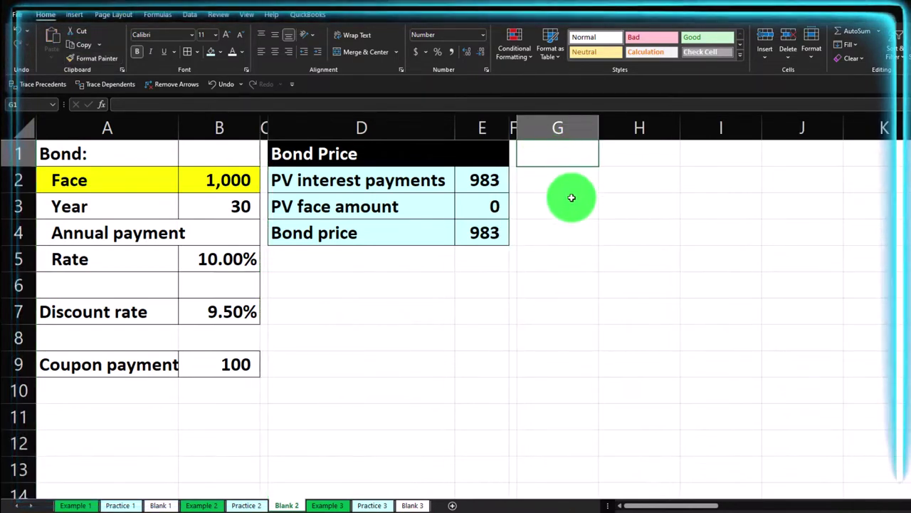
type("Year")
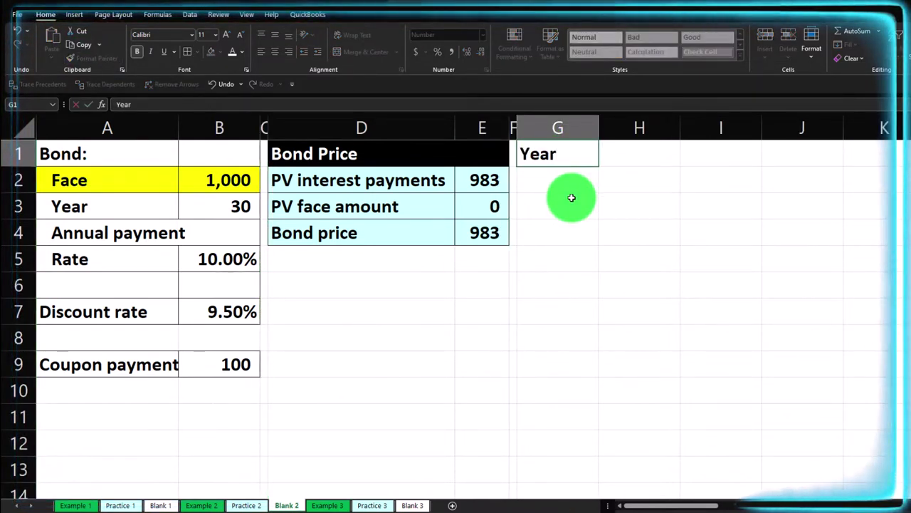
key("Tab")
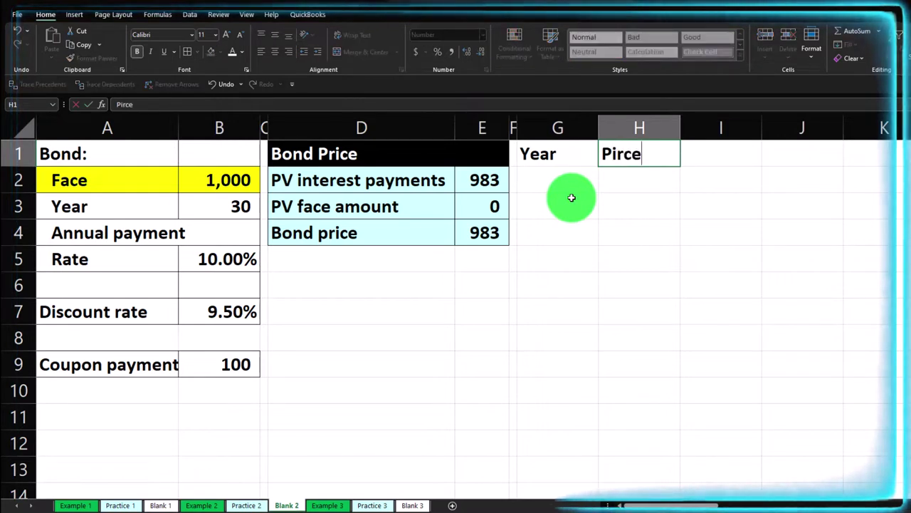
key("BackSpace")
type("ice")
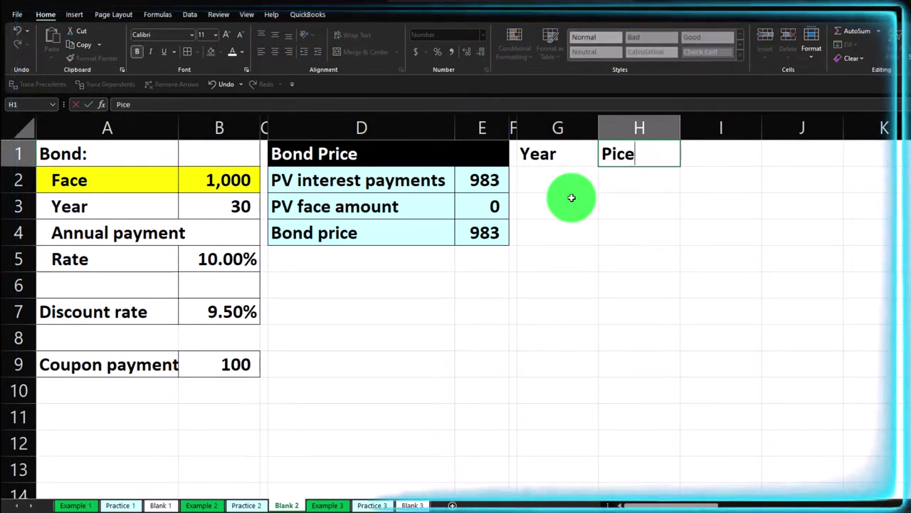
left_click(571, 197)
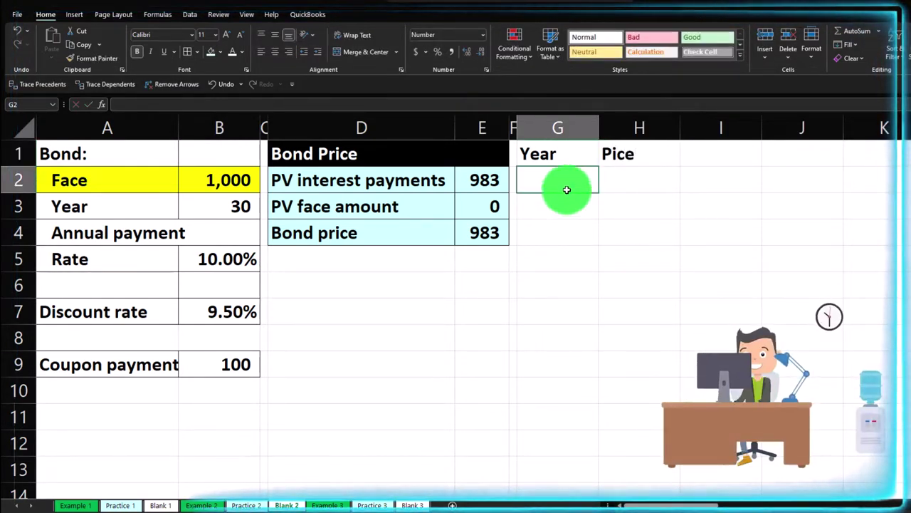
Step: Format the headers in G1:H1 with a black fill, white font and centered text
left_click_drag(562, 152, 603, 153)
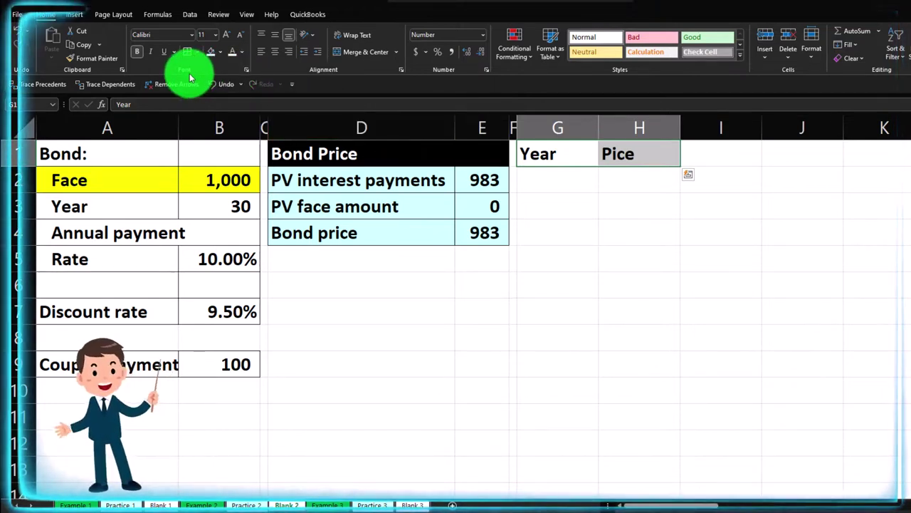
left_click(220, 52)
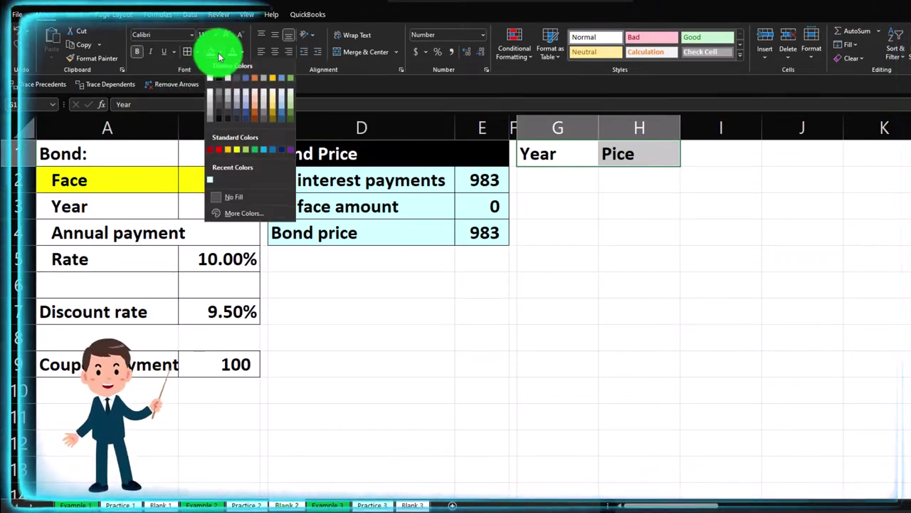
left_click(216, 76)
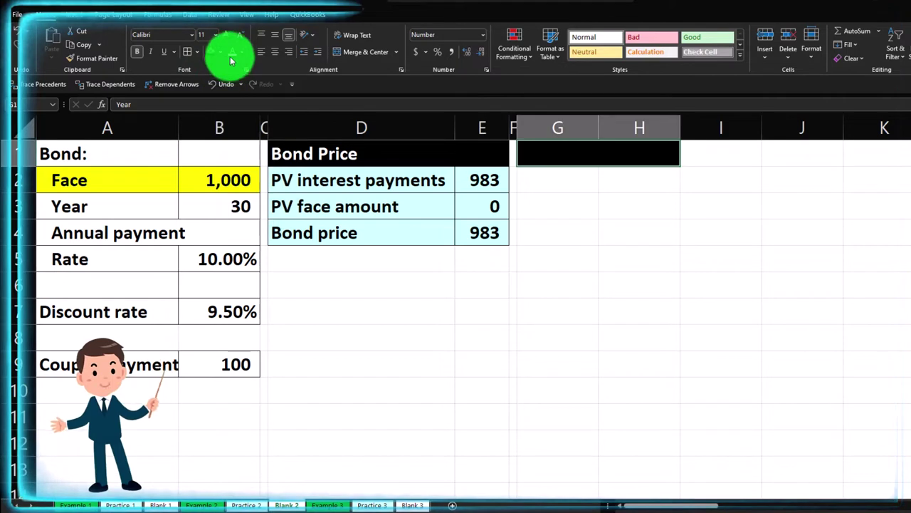
left_click(274, 51)
left_click(564, 220)
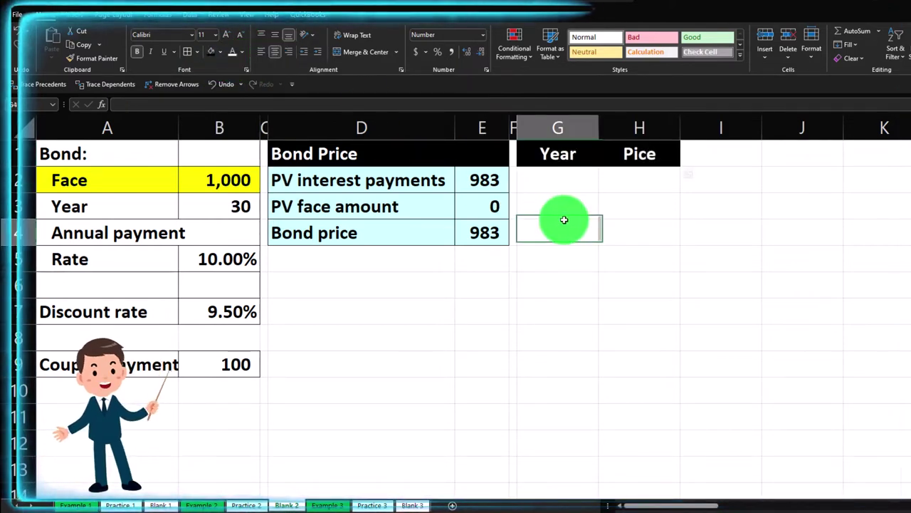
Step: Enter the first year numbers 0, 1 and 2 in cells G2 to G4
left_click(562, 178)
type("0")
key("Return")
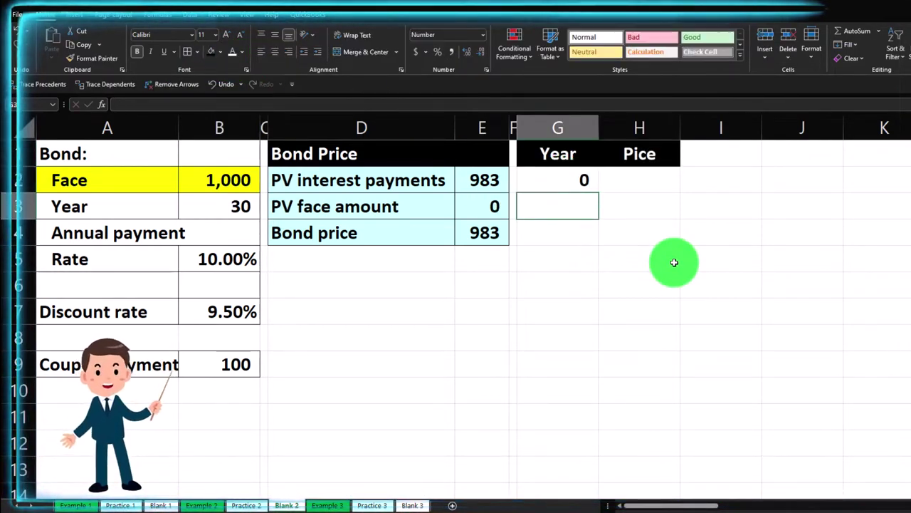
type("1")
key("Return")
type("2")
key("Return")
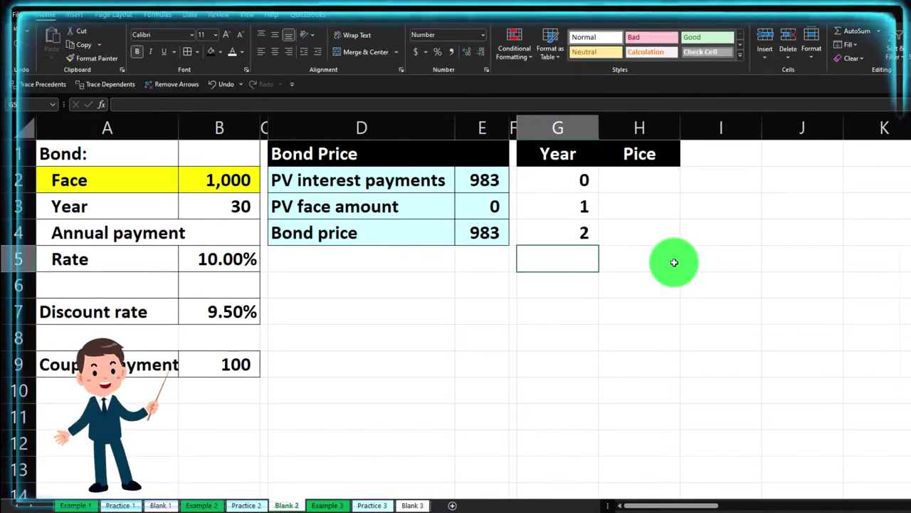
Step: Extend the year series from G2:G4 down to 30 in G32 and center the numbers
left_click_drag(586, 180, 593, 241)
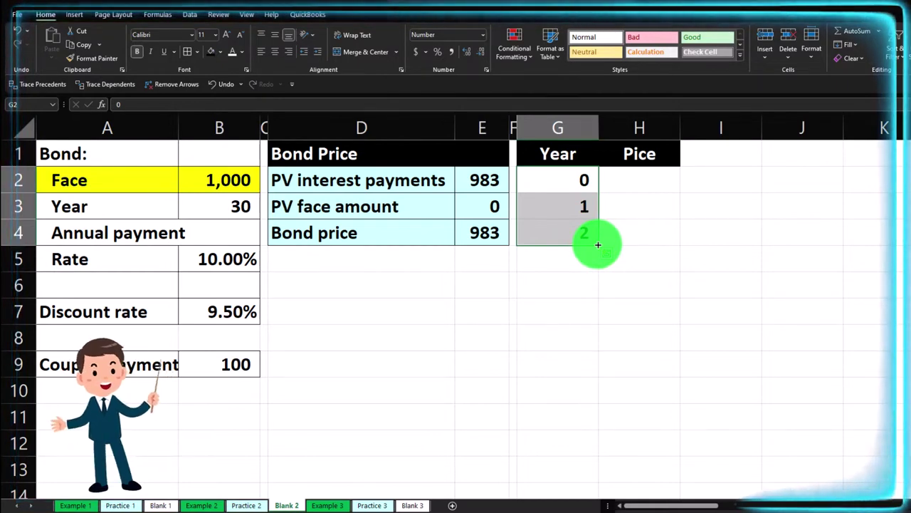
left_click_drag(599, 254, 594, 451)
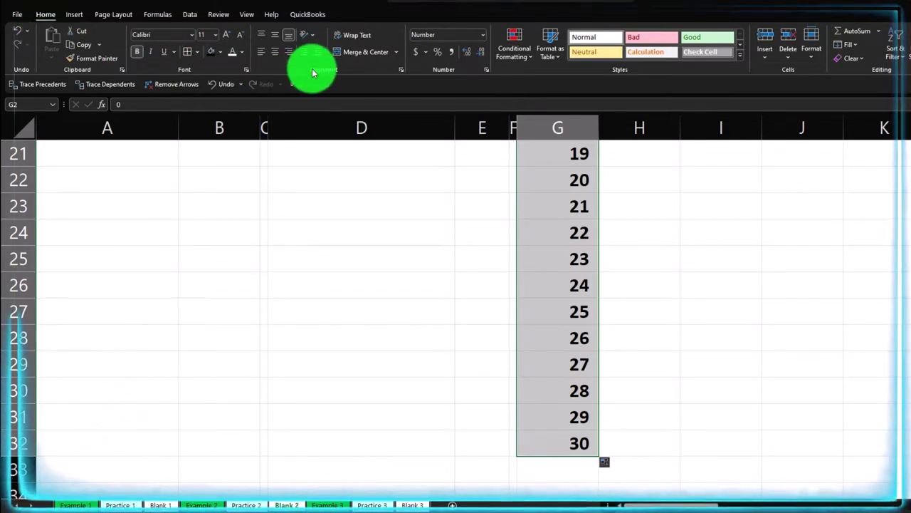
scroll(546, 179, "up", 7)
left_click(605, 202)
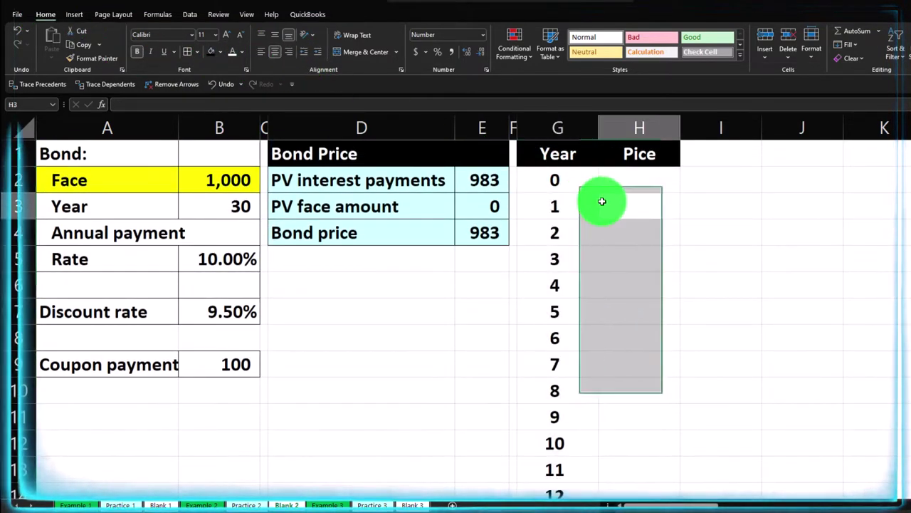
Step: Narrow column G and correct the header in H1 to "Price"
left_click_drag(601, 125, 574, 130)
left_click(621, 179)
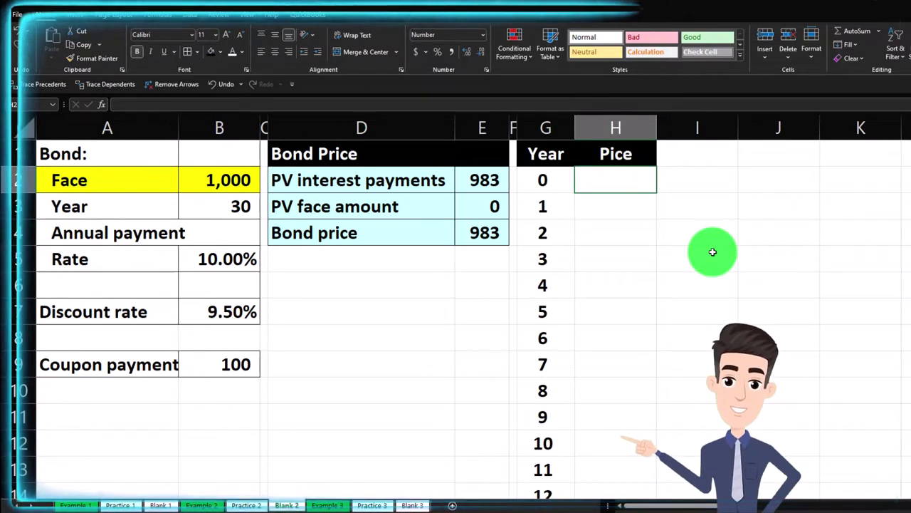
double_click(611, 153)
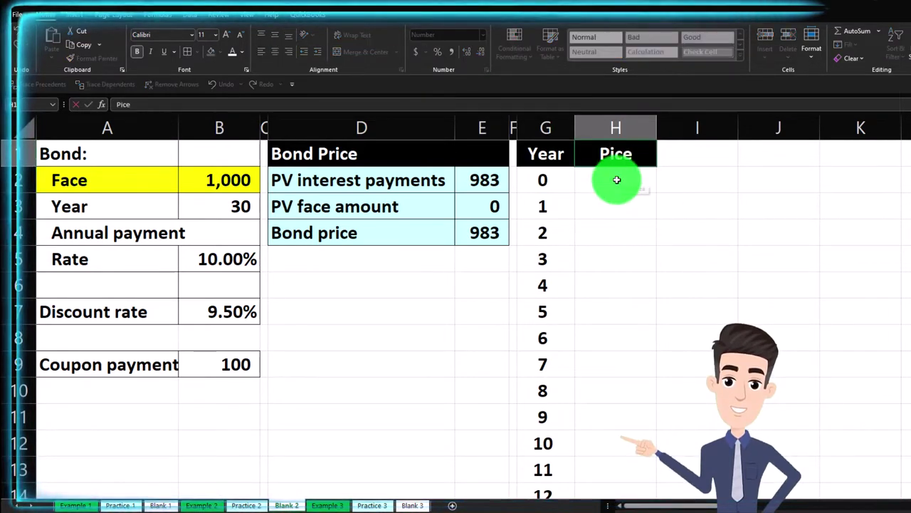
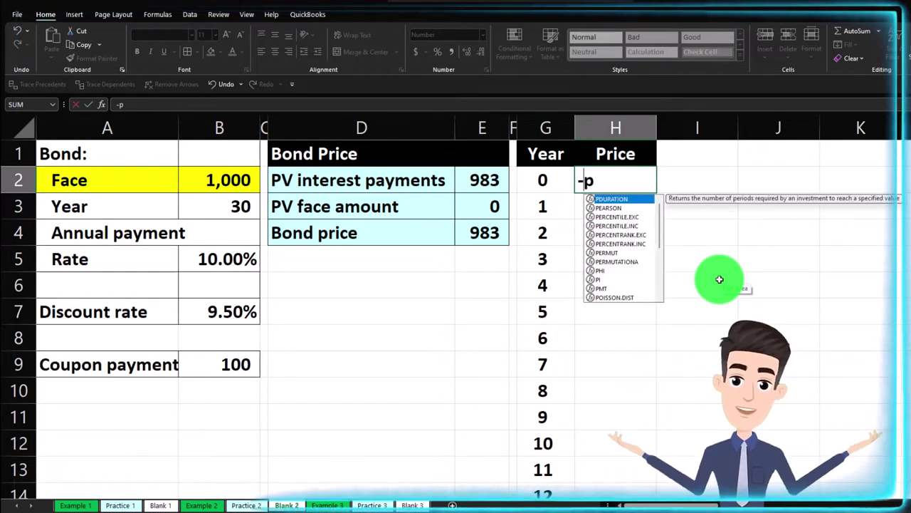
Step: Begin a negative PV formula in H2 with the discount rate $B$7 as an absolute reference
key("BackSpace")
type("pa")
key("BackSpace")
type("v")
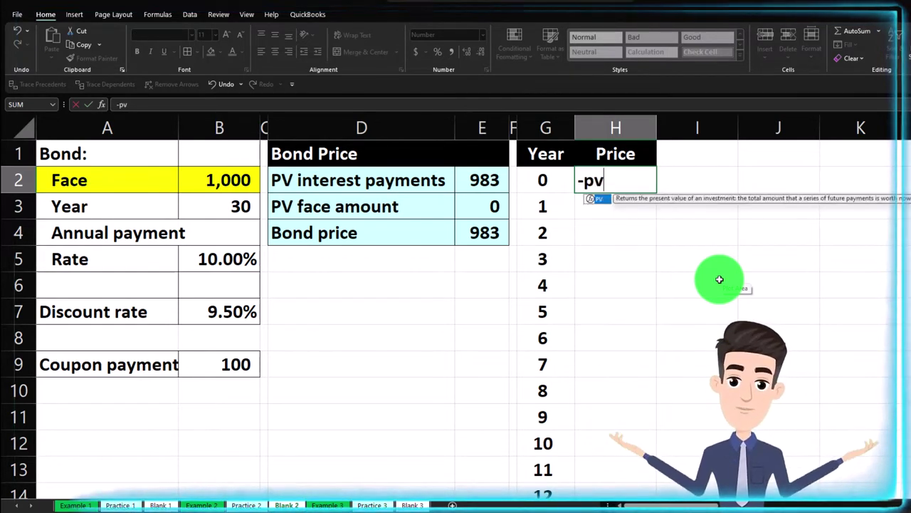
type("(B7")
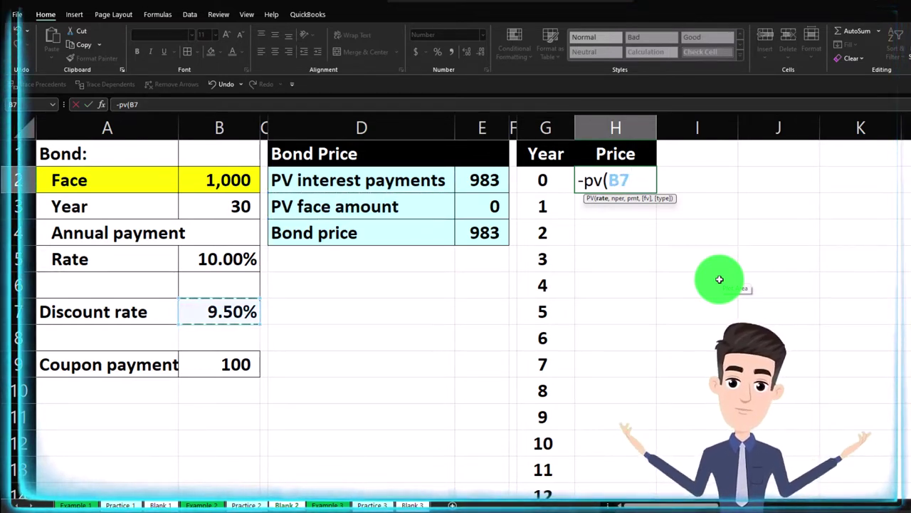
key("F4")
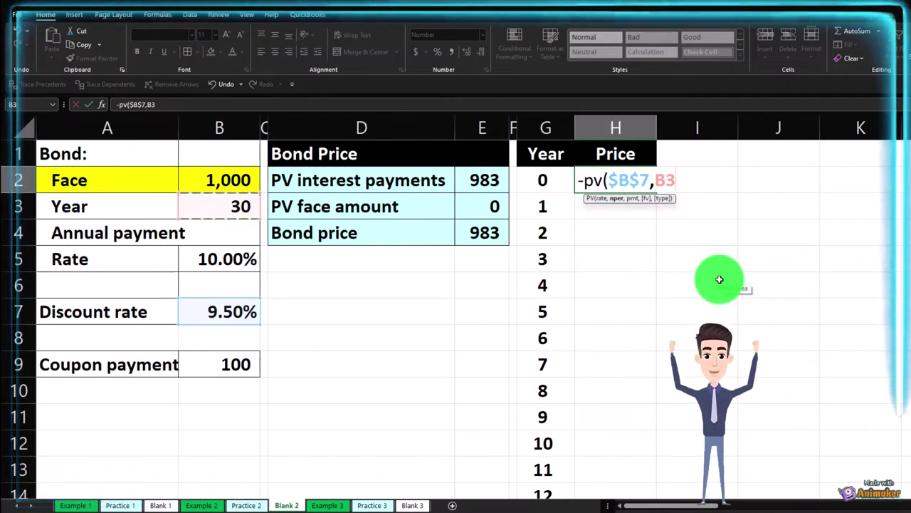
Step: Set the number of periods in the H2 formula to $G$32-G2, locking only the final year's cell
key("Right")
key("Right")
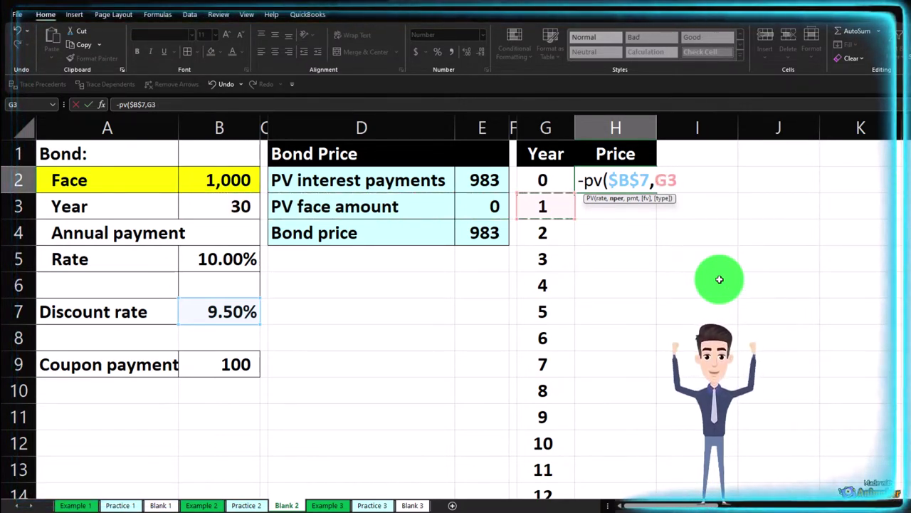
key("Down")
key("Down")
key("Down")
key("Down")
key("Down")
key("Down")
key("Down")
key("Down")
key("Down")
key("Down")
key("Down")
key("Down")
key("Down")
key("Down")
key("Down")
key("Down")
key("Down")
key("Down")
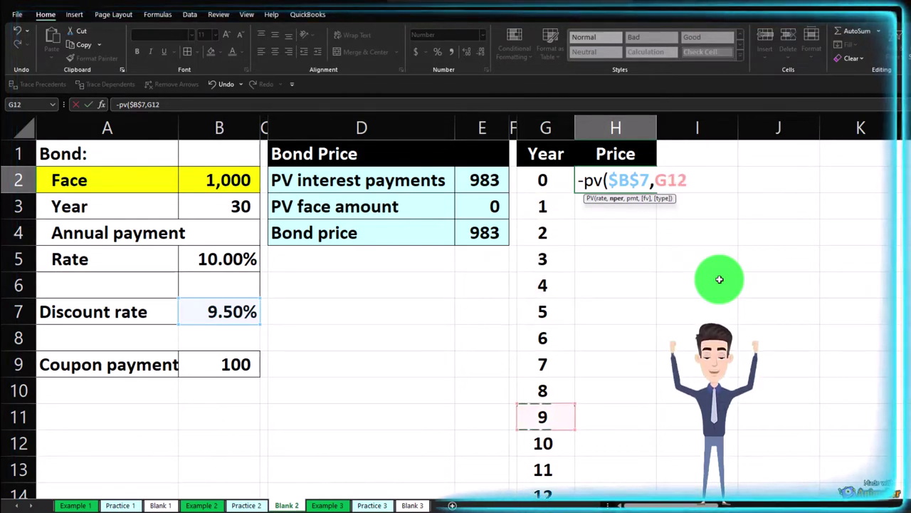
key("Down")
key("Down")
key("Down")
key("Down")
key("Down")
key("Down")
key("Down")
key("Down")
key("Down")
key("Down")
key("Down")
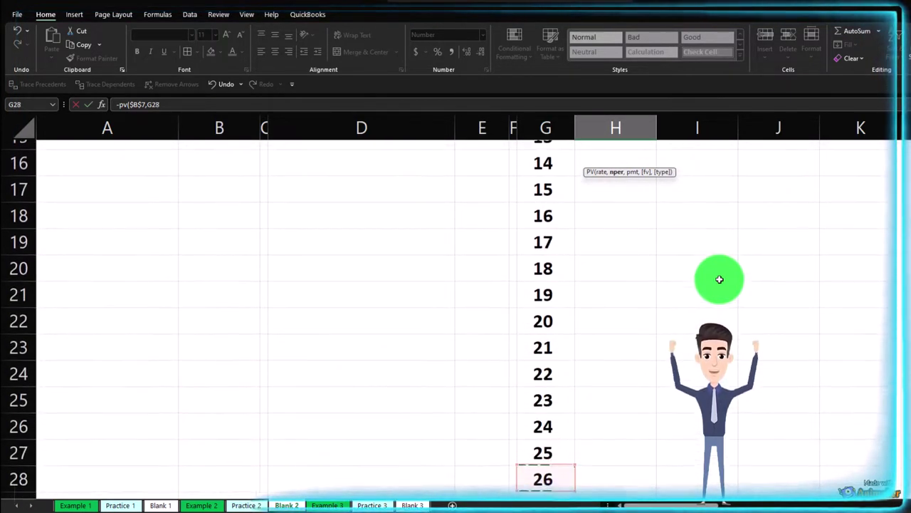
key("Up")
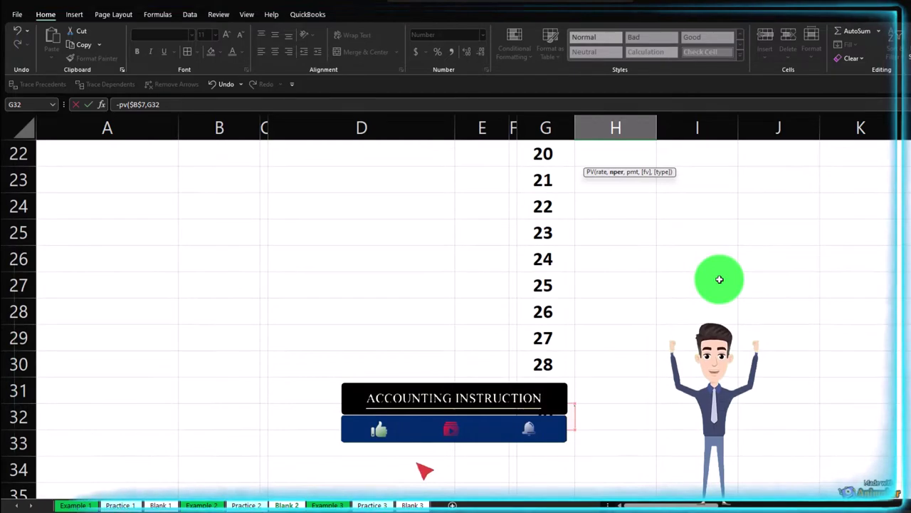
type("-")
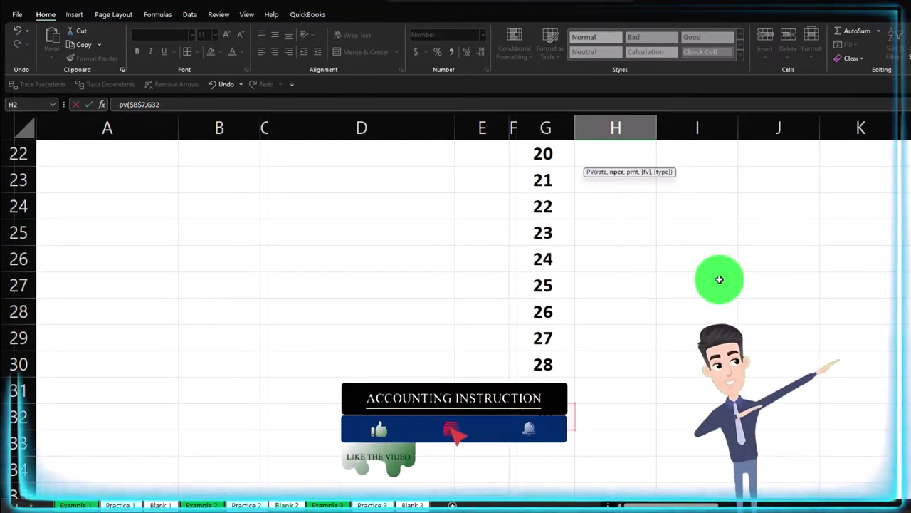
key("Left")
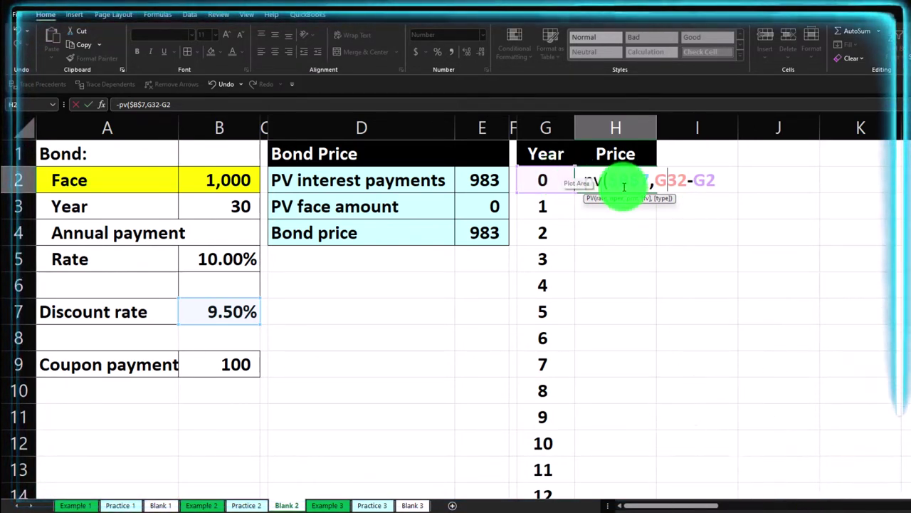
left_click(673, 189)
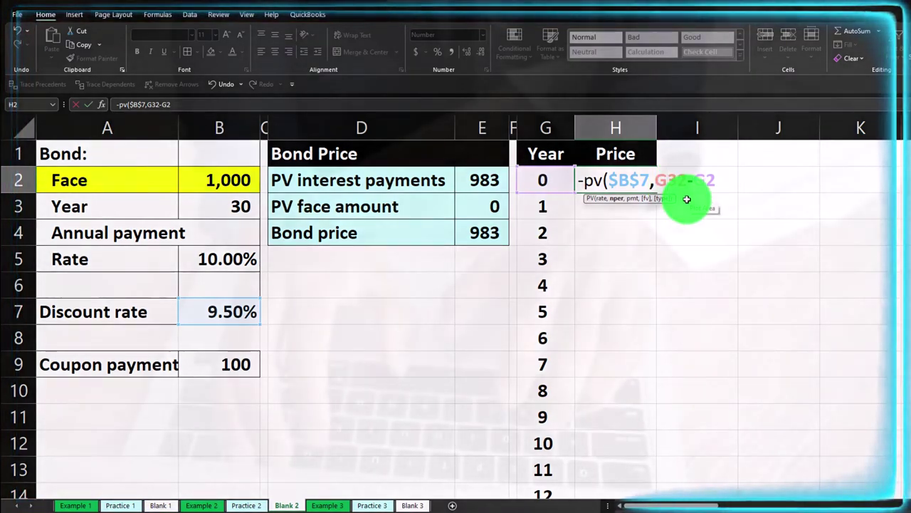
key("F4")
key("End")
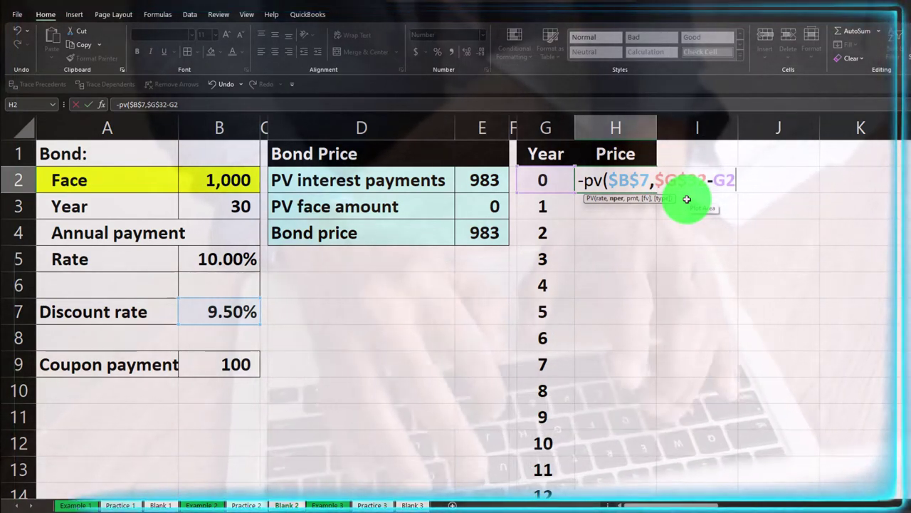
Step: Complete the H2 formula with the coupon payment $B$9 as the absolute payment argument
type(",")
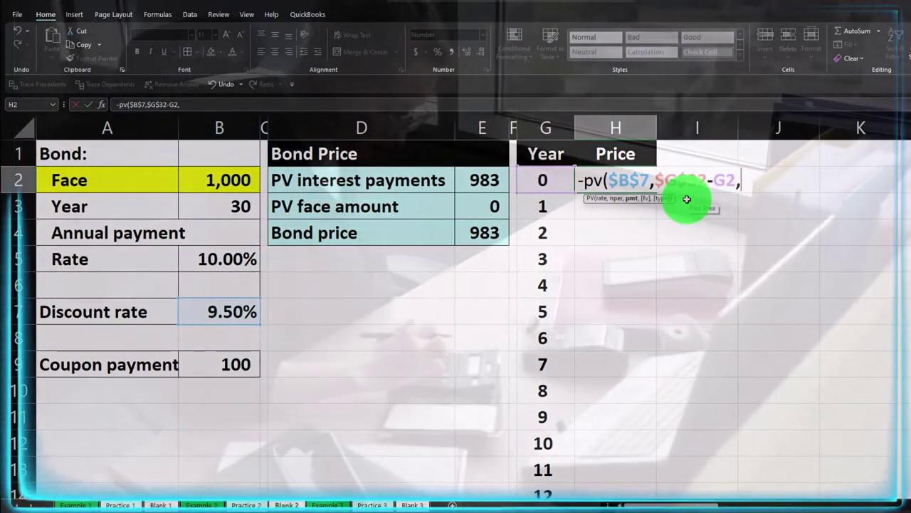
left_click(242, 364)
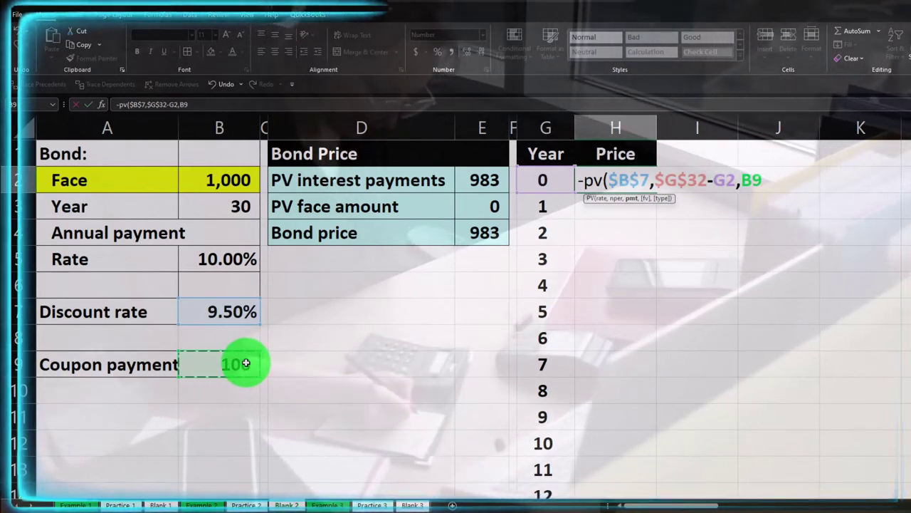
key("F4")
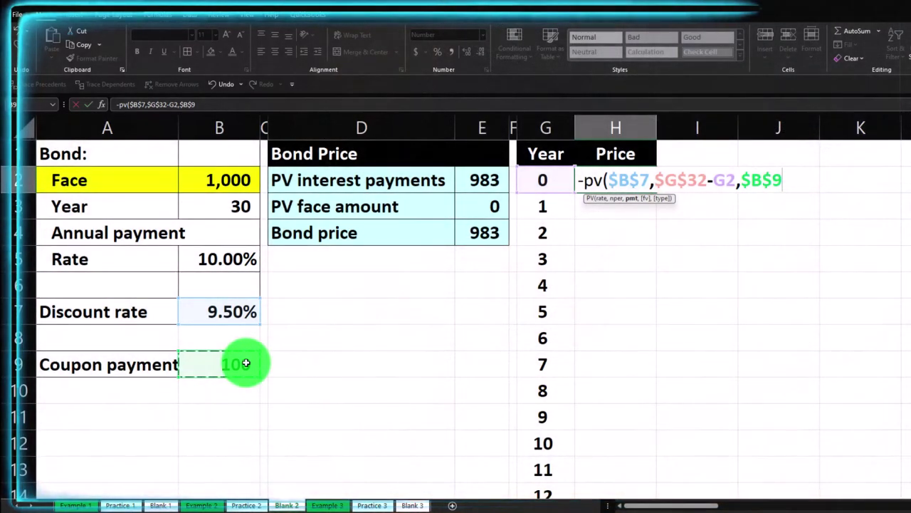
key("Return")
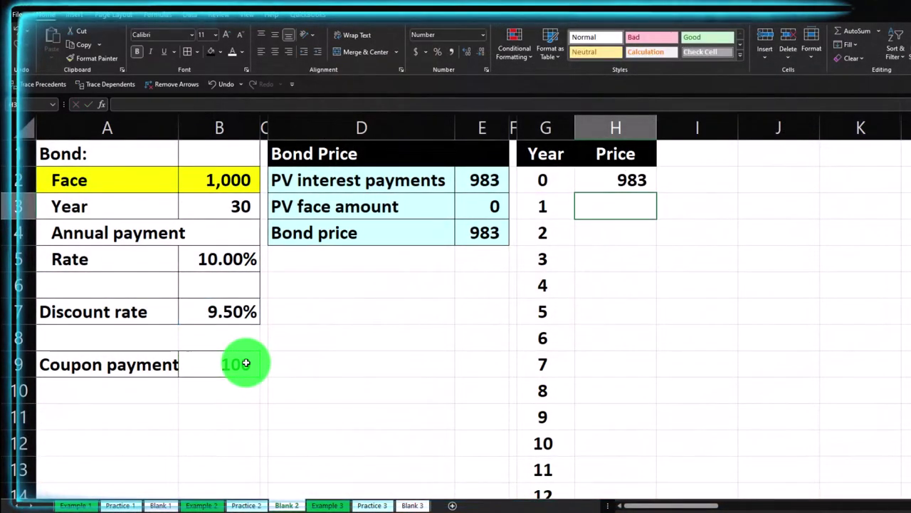
Step: Copy the PV formula from H2 down to H32 and narrow column H
left_click(620, 183)
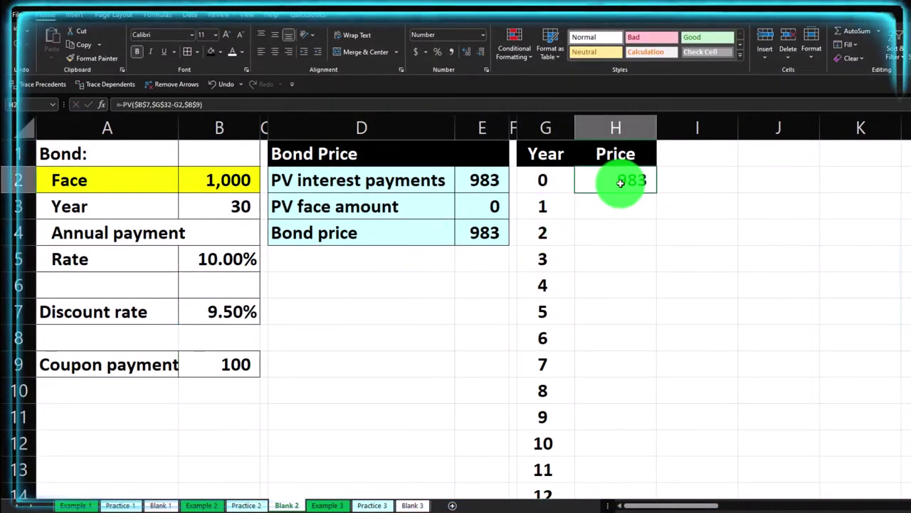
double_click(657, 193)
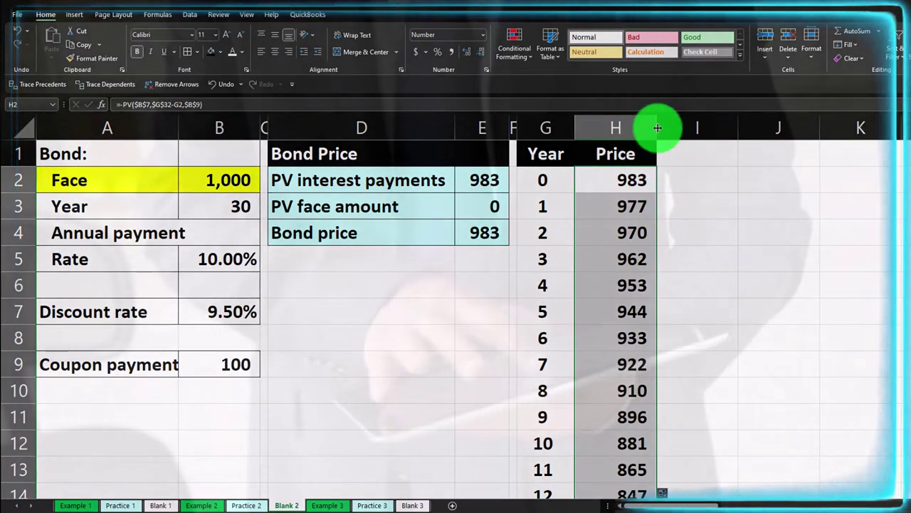
left_click_drag(658, 128, 641, 130)
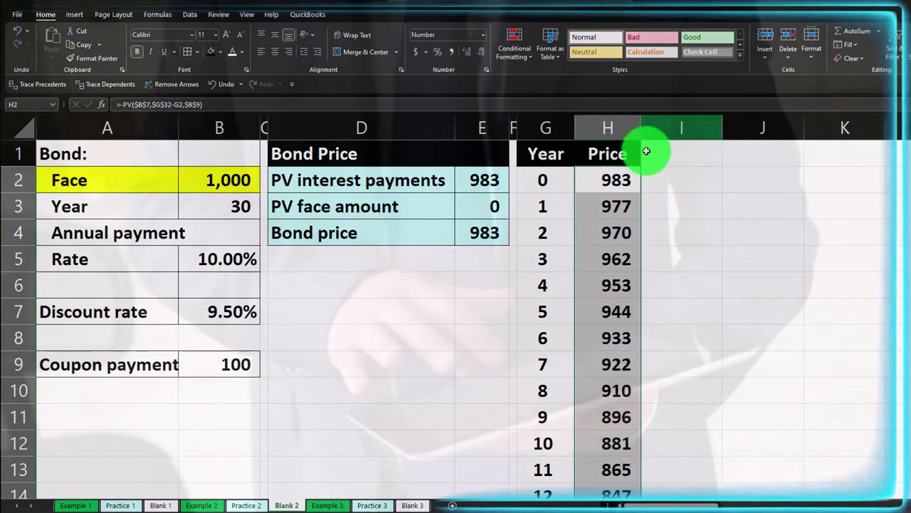
scroll(646, 185, "down", 3)
scroll(650, 224, "down", 6)
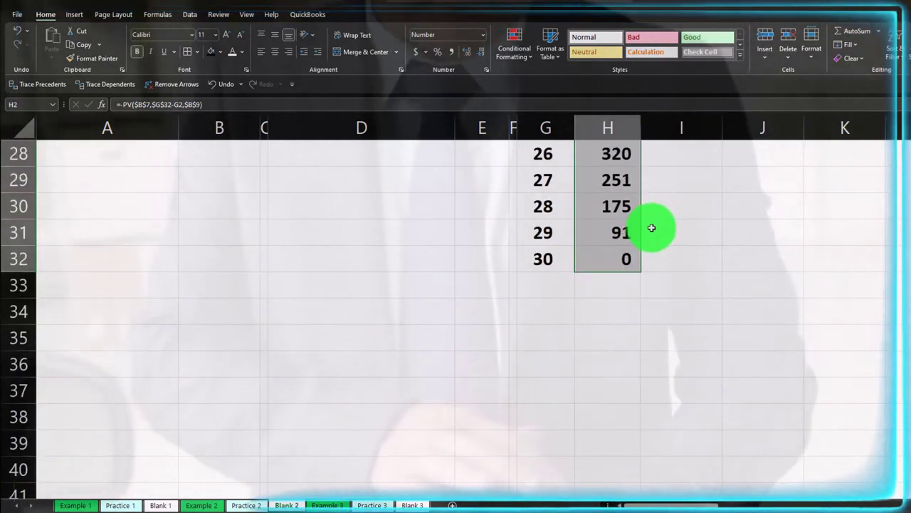
scroll(652, 228, "up", 9)
Step: Examine the yearly prices and their PV formulas from H2 down to H32
left_click(626, 182)
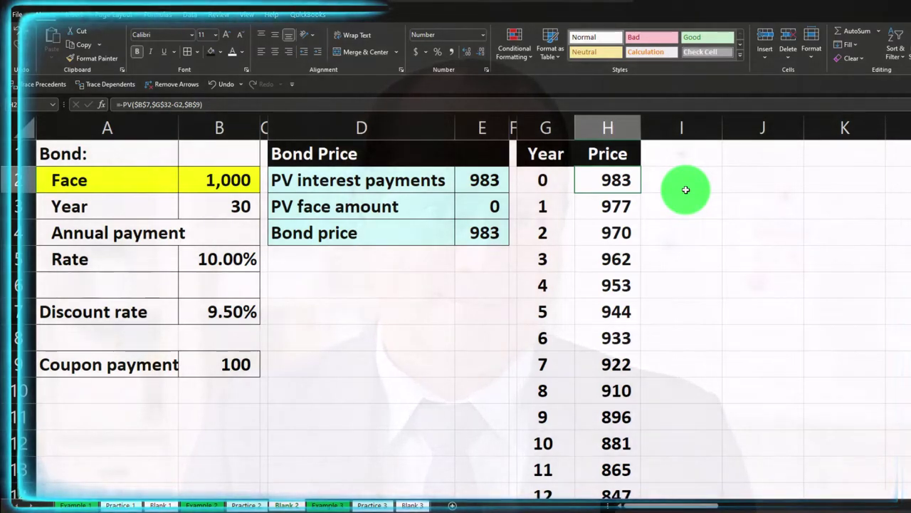
key("Down")
key("Down")
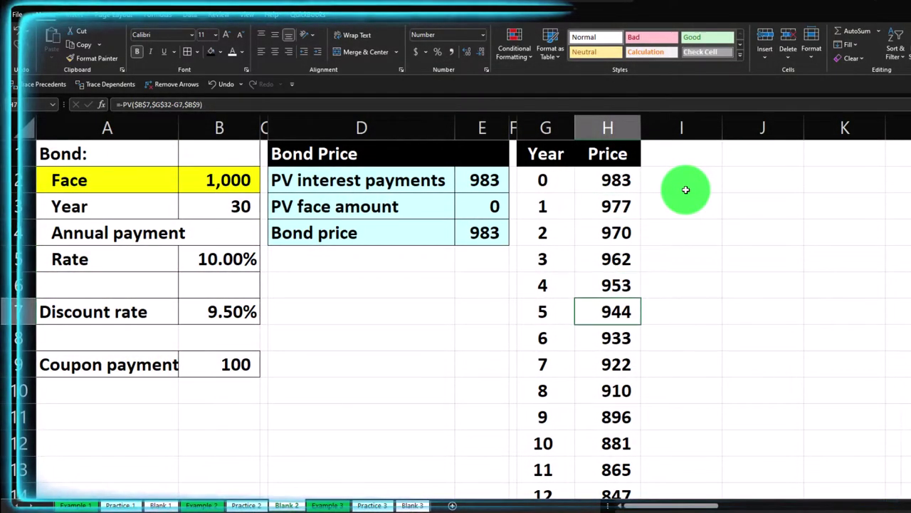
key("Down")
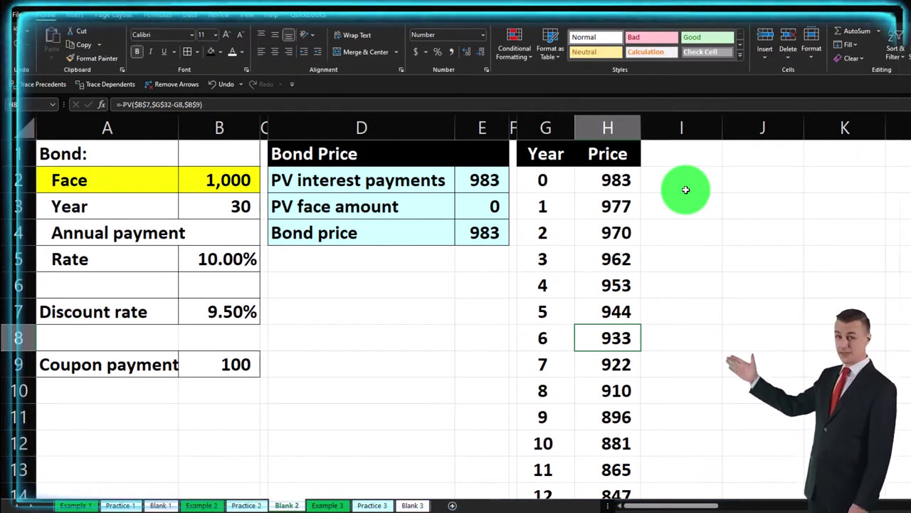
key("Down")
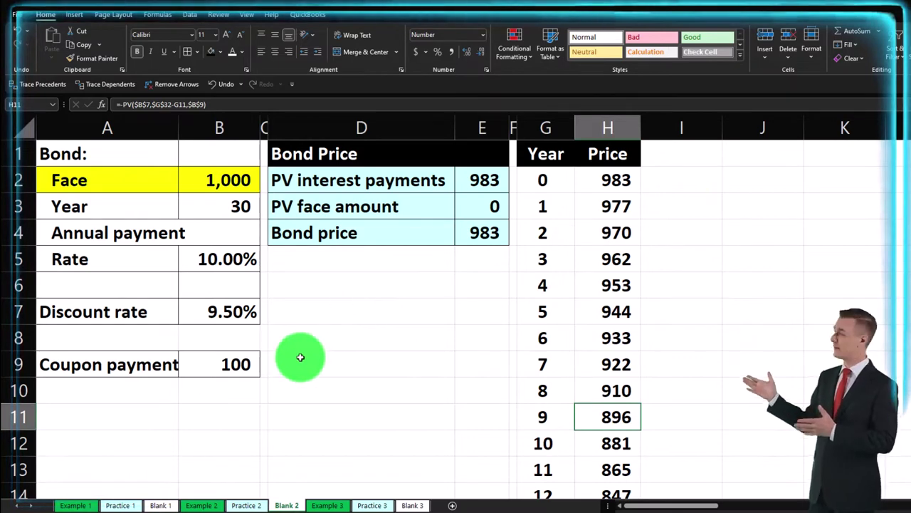
key("Down")
key("Down")
key("Down")
key("Down")
key("Down")
key("Down")
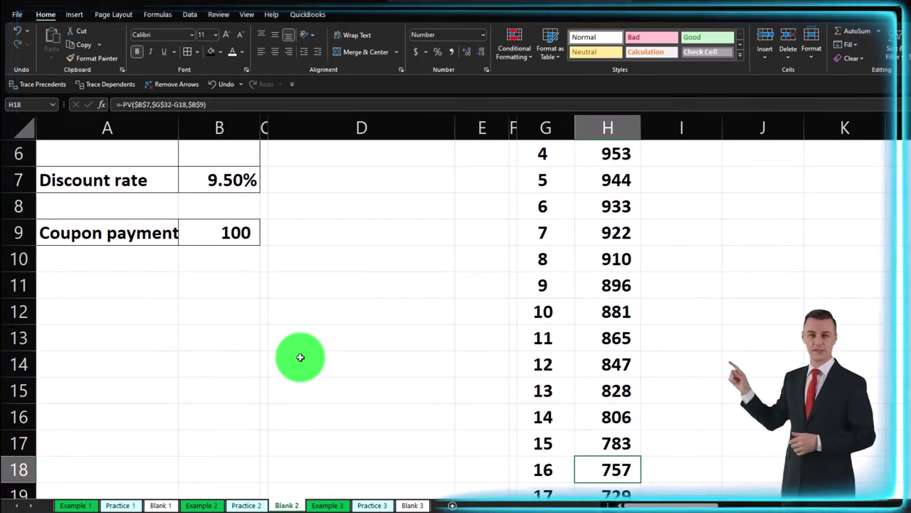
key("Down")
key("Down")
key("Down")
key("Down")
key("Down")
key("Down")
key("Down")
key("Down")
key("Down")
key("Down")
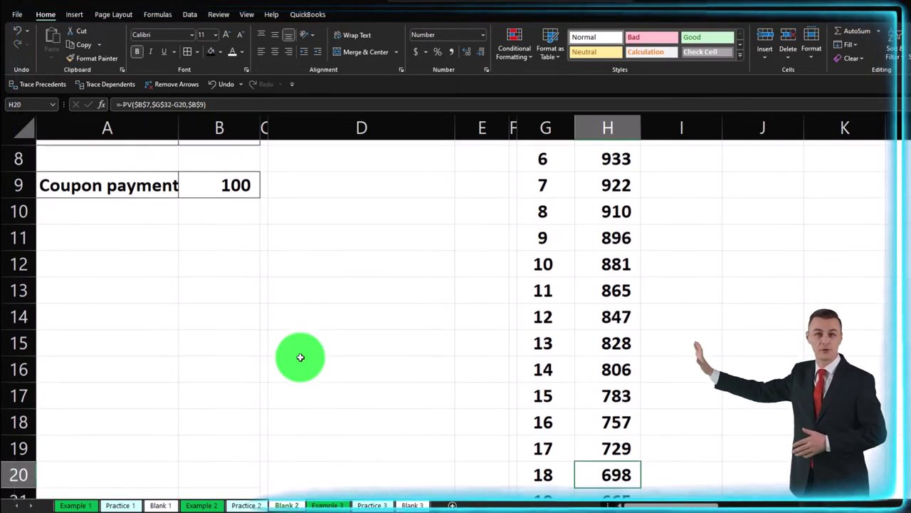
key("Down")
key("Down")
key("Down")
key("Down")
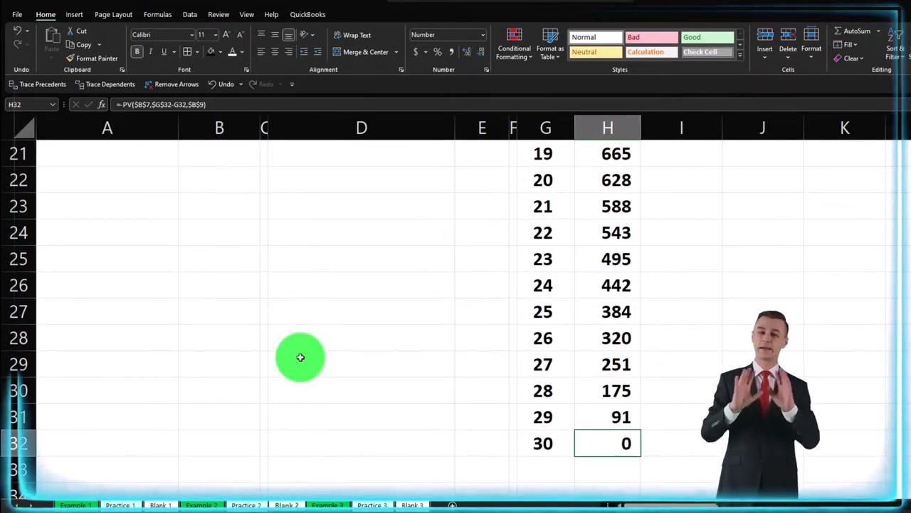
scroll(301, 356, "up", 7)
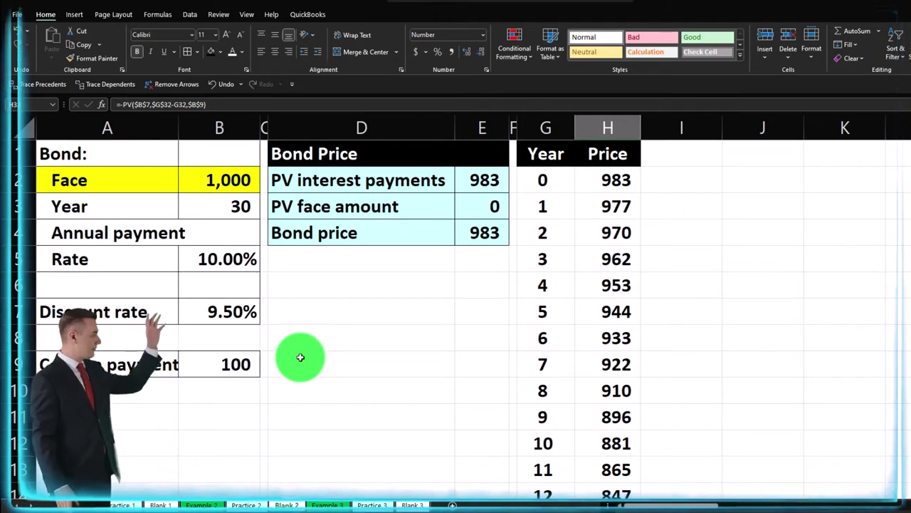
Step: Add the header "Diff" in cell I1 beside the Price column
left_click(210, 187)
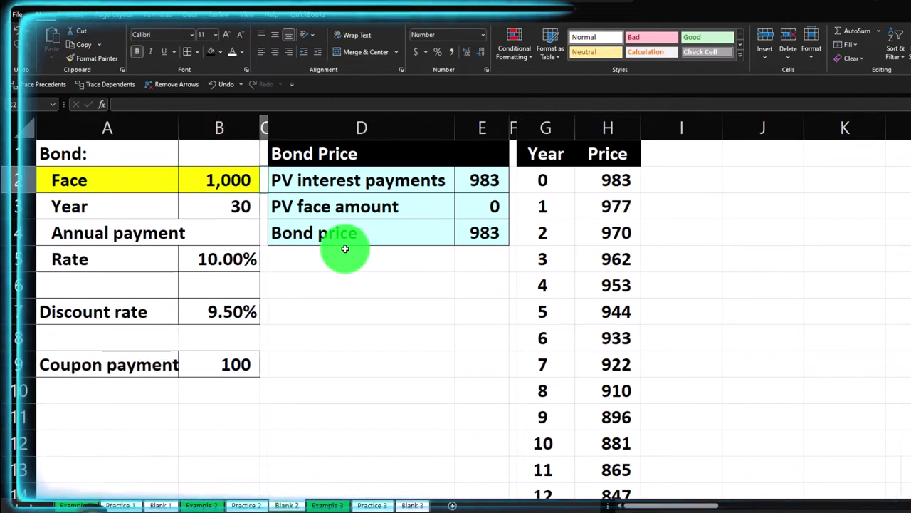
key("Right")
key("Right")
key("Right")
key("Right")
key("Right")
key("Right")
key("Right")
key("Right")
key("Right")
key("Right")
key("Right")
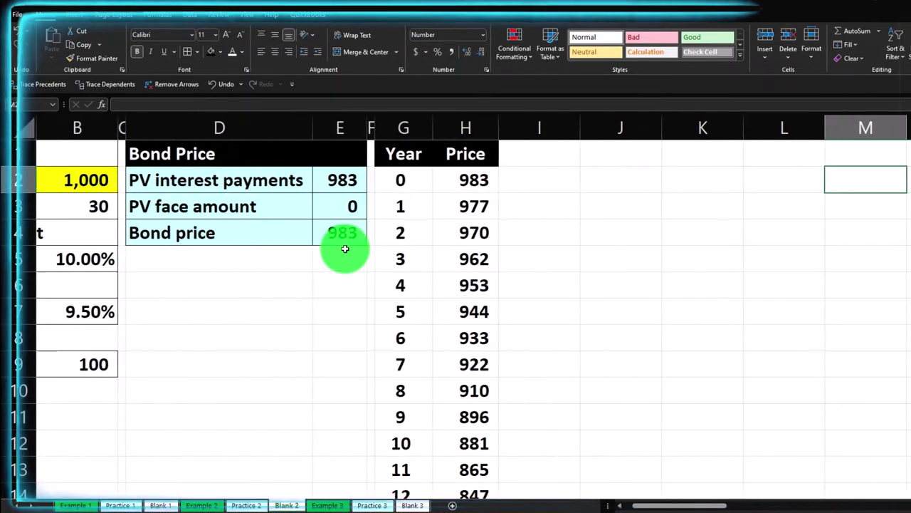
key("Left")
key("Left")
key("Left")
key("Left")
key("Up")
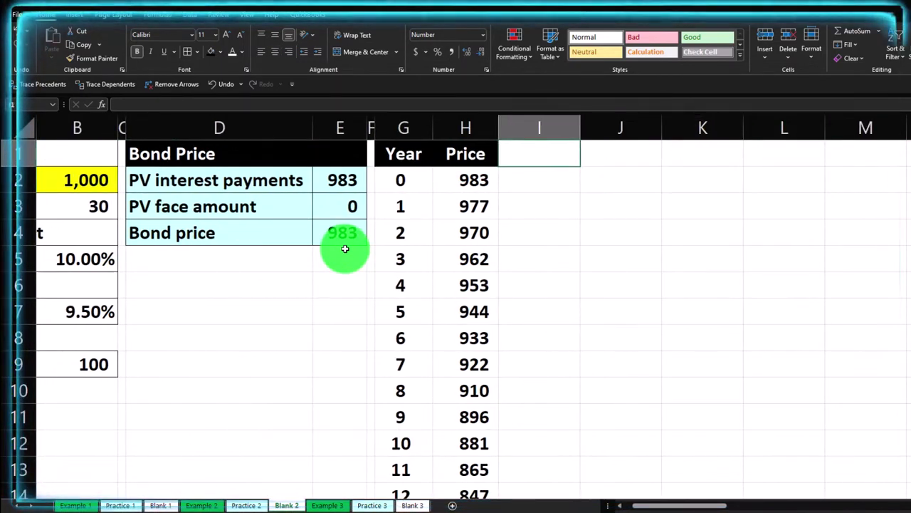
type("Diff")
key("Return")
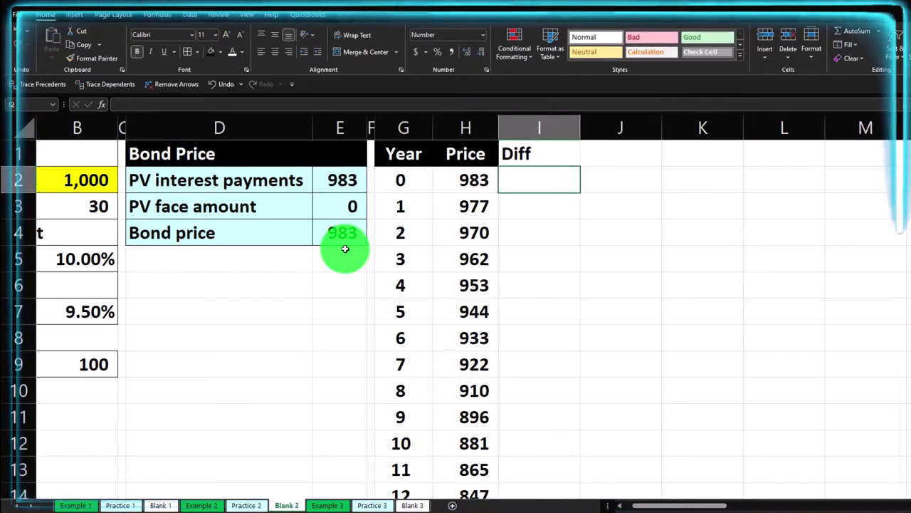
Step: Format the I1 header with a black fill, white font and centered text, and narrow column I
key("Up")
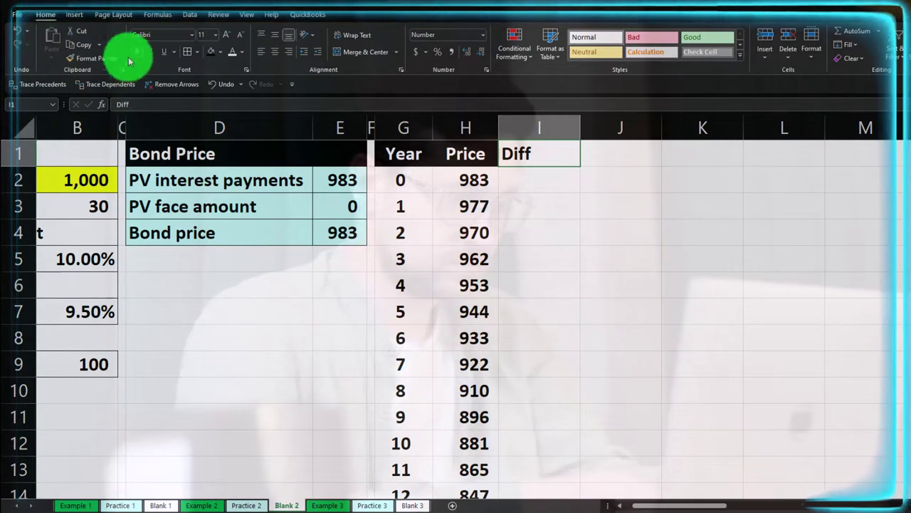
left_click(211, 55)
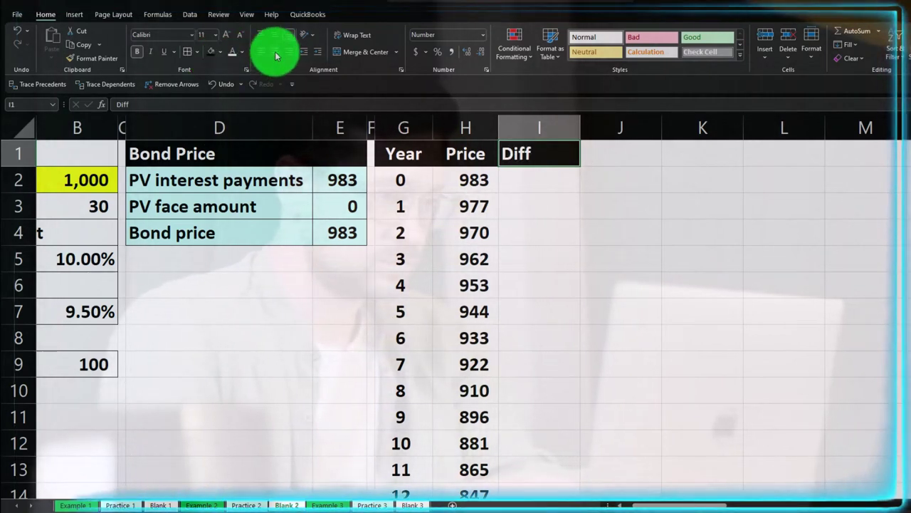
left_click_drag(580, 134, 564, 134)
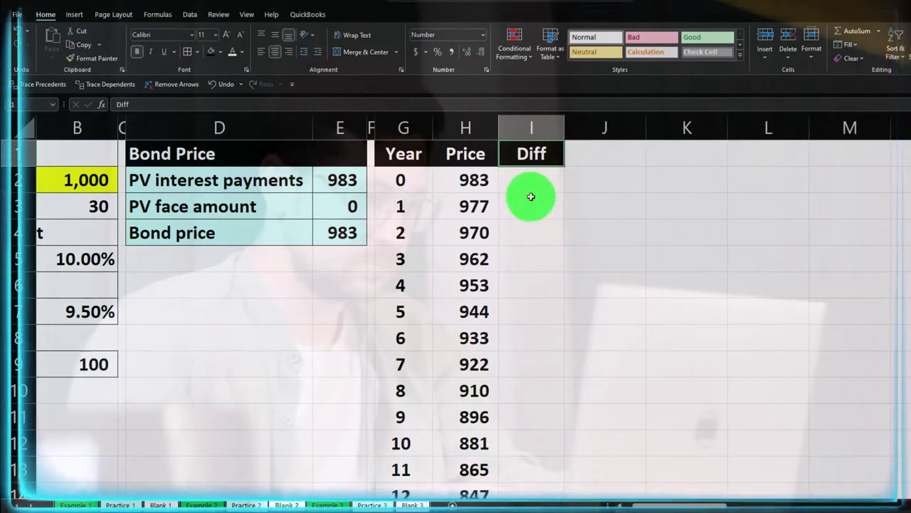
left_click(530, 198)
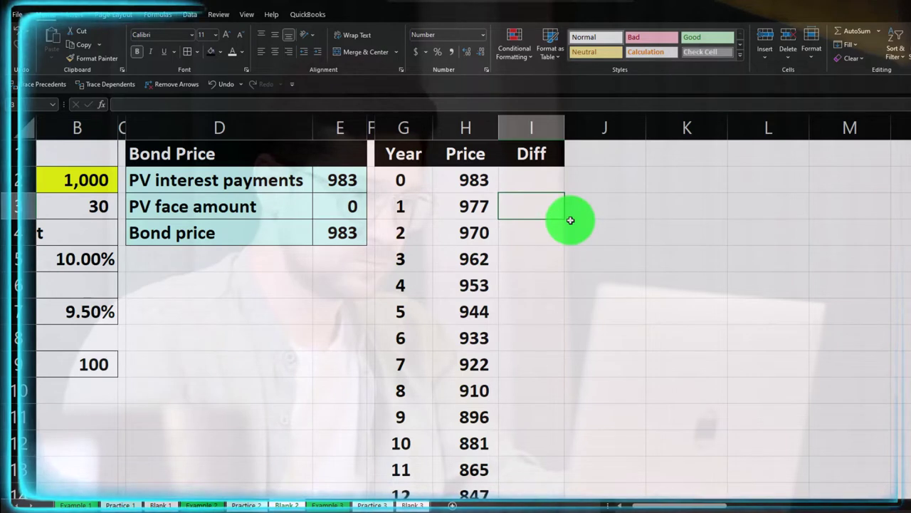
Step: Enter the formula =H3-H2 in I3 for the year-over-year price difference and copy it down to I32
type("=")
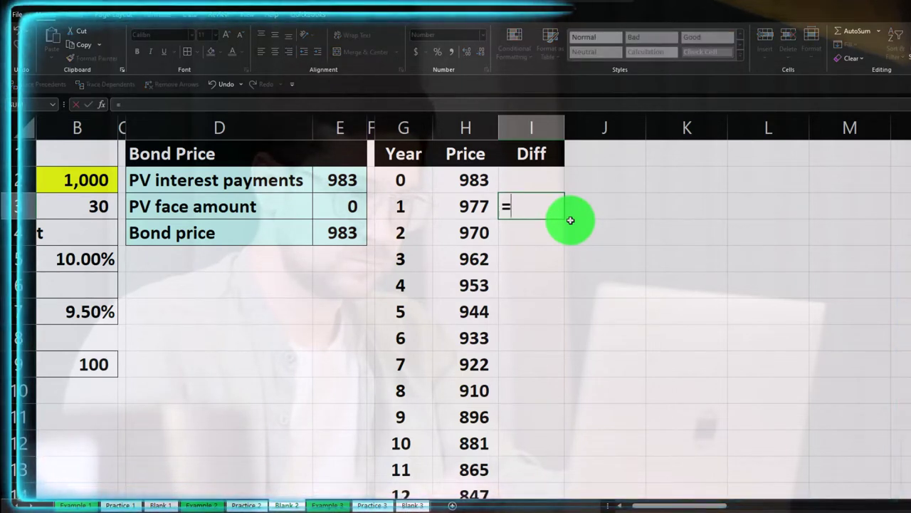
key("Left")
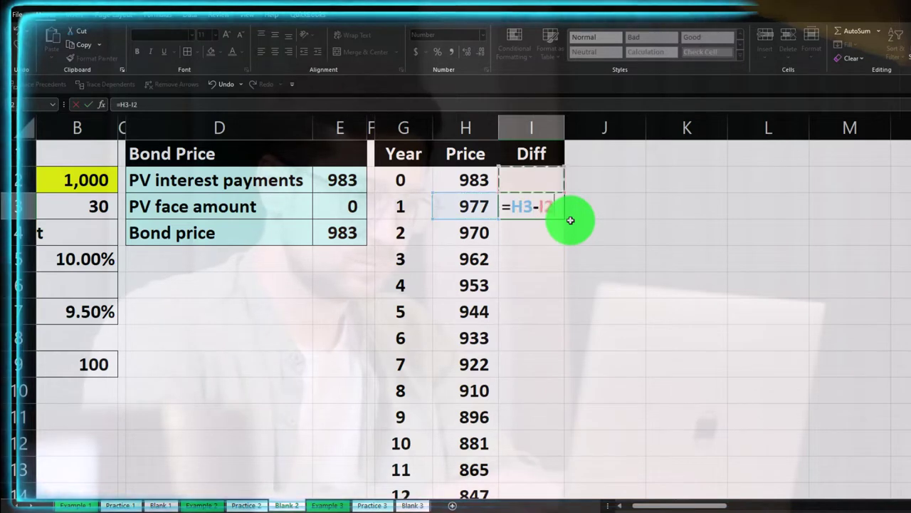
key("Return")
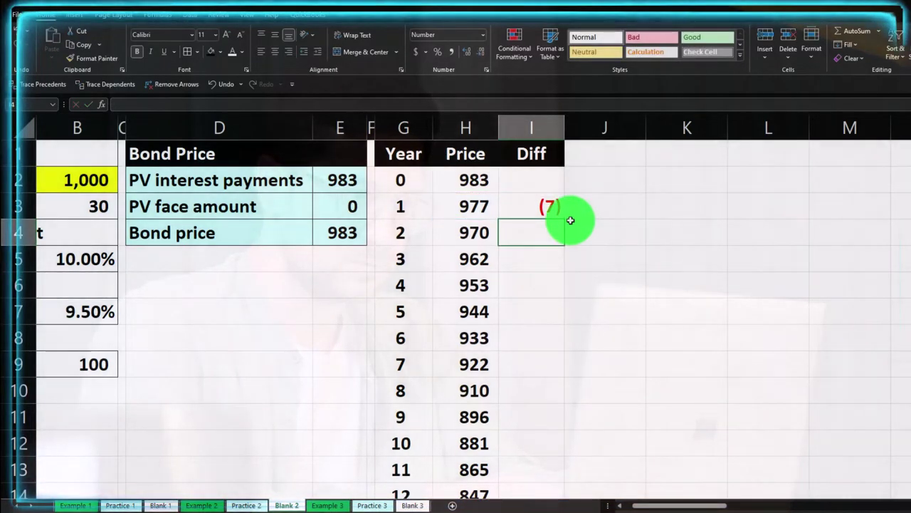
left_click(555, 213)
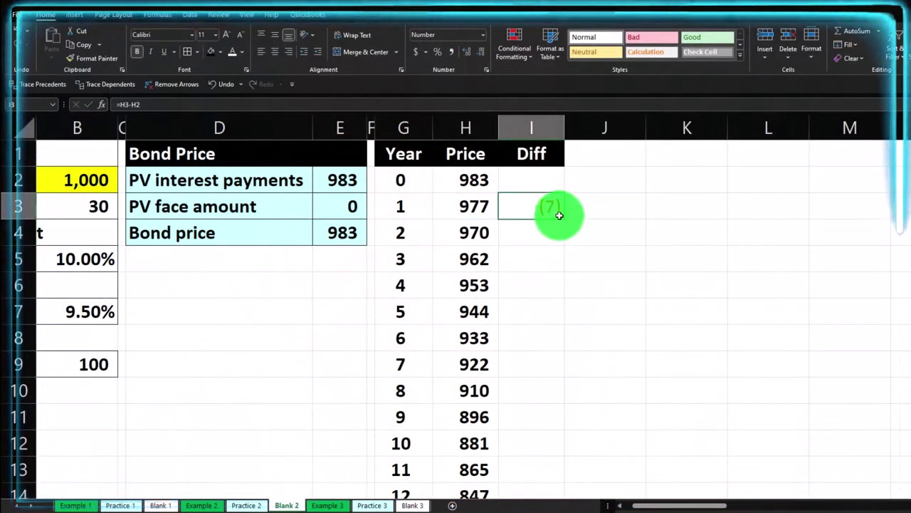
double_click(565, 219)
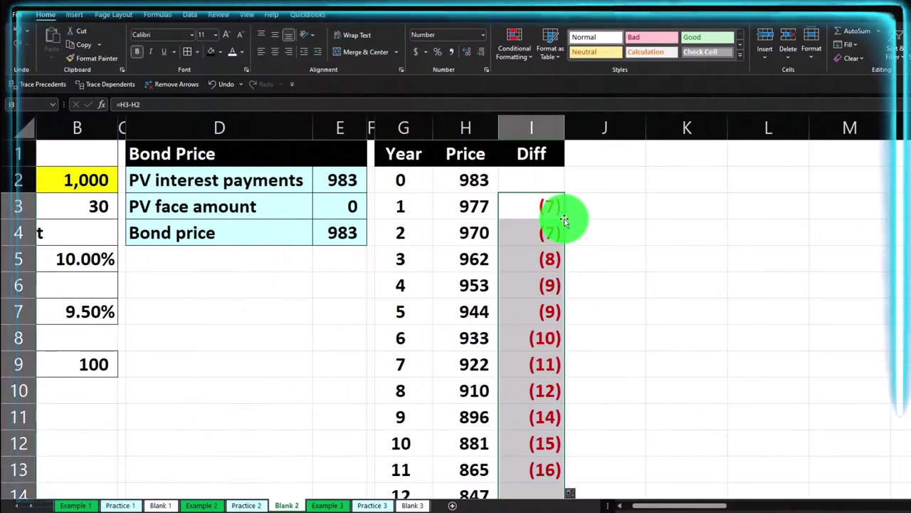
scroll(553, 275, "down", 9)
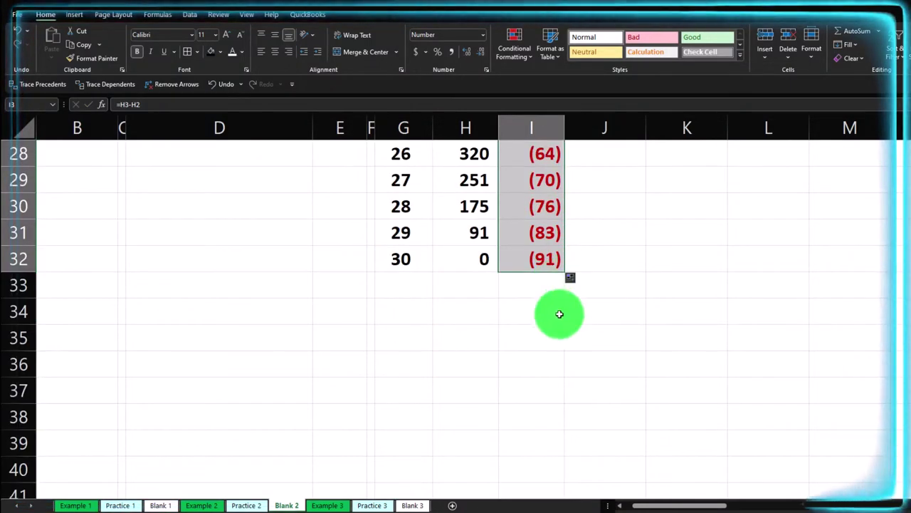
scroll(557, 311, "up", 9)
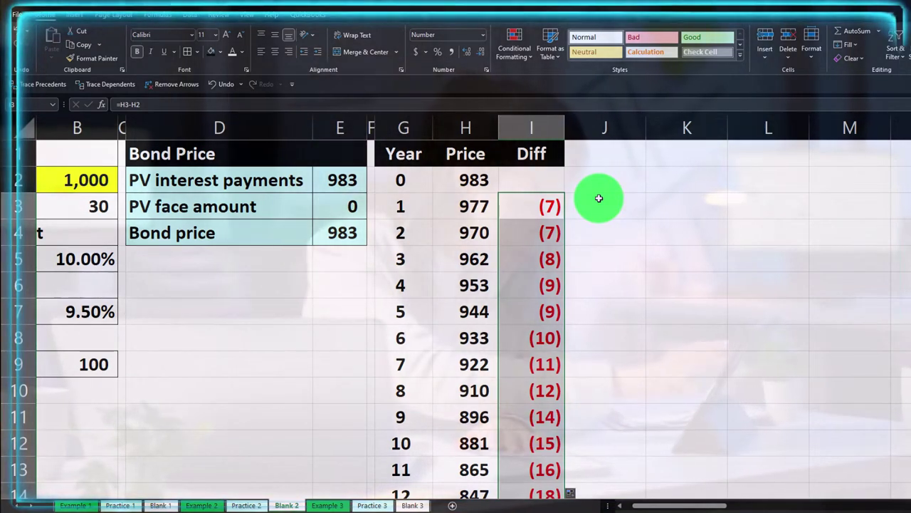
Step: Copy the narrow spacer formatting and width of column F to column J
left_click_drag(369, 128, 373, 143)
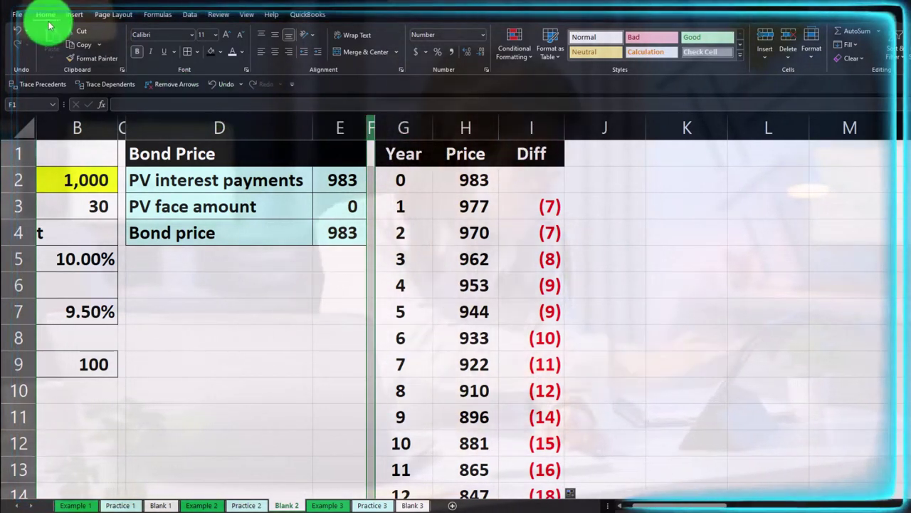
left_click(75, 57)
left_click(591, 125)
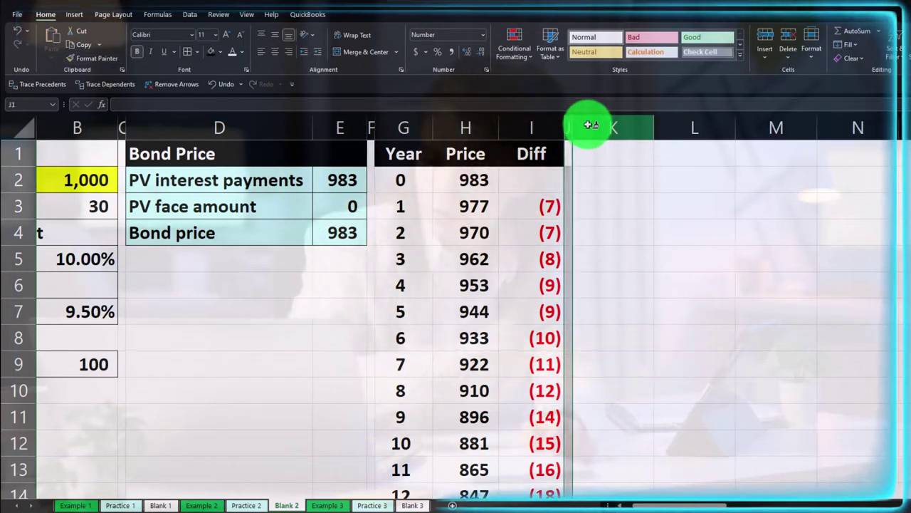
Step: Start a second table by entering the headers "Year" in K1 and "Total" in L1
left_click(602, 155)
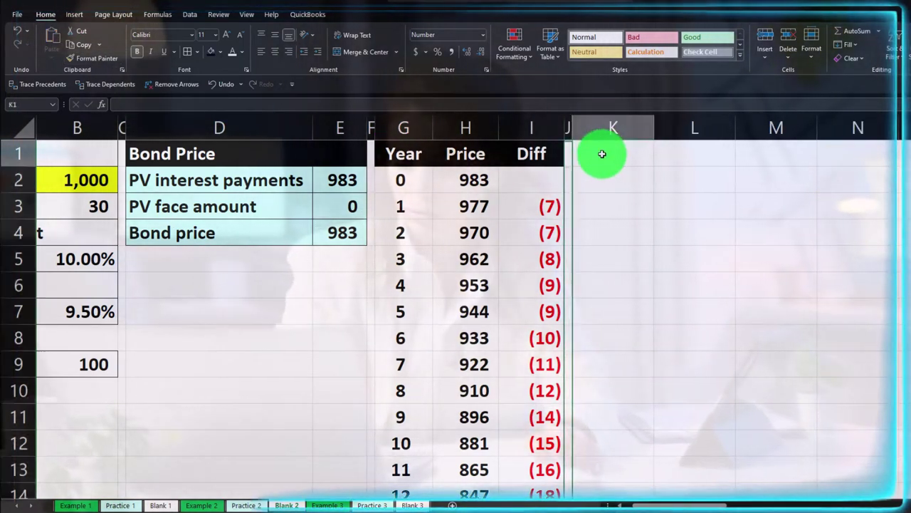
type("Year")
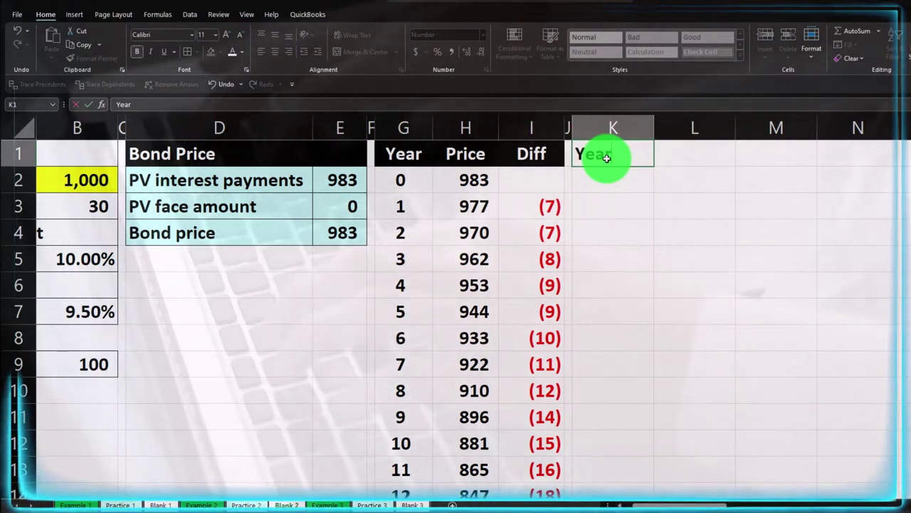
key("Tab")
type("Total")
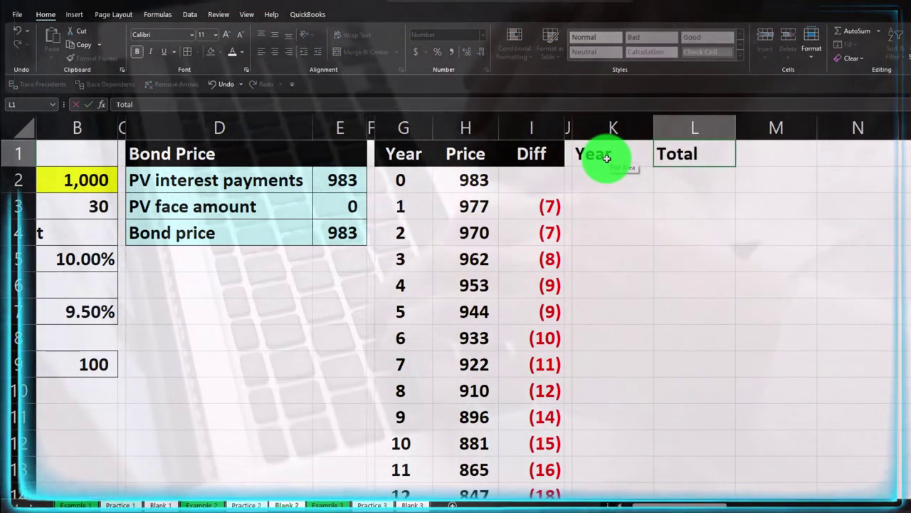
key("Tab")
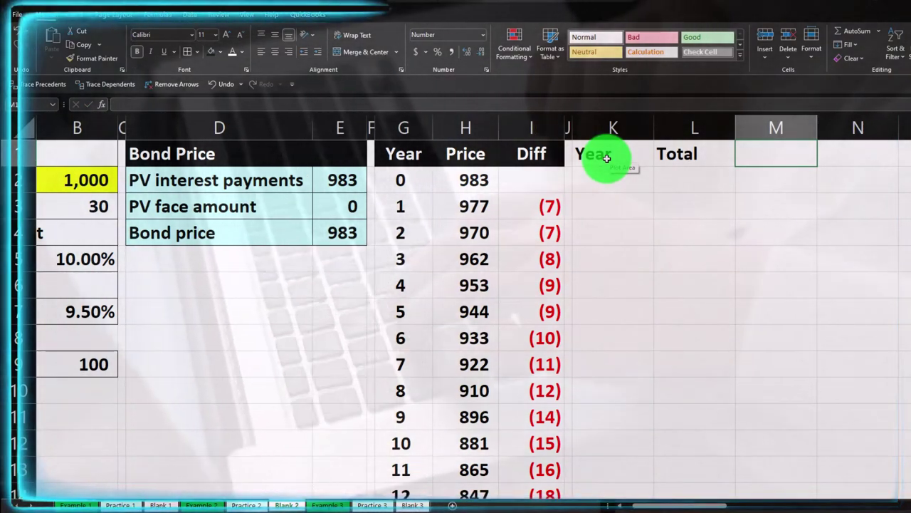
Step: Fill M1 through AQ1 with the years 0 to 30 and format them centered in white on a black fill
type("1")
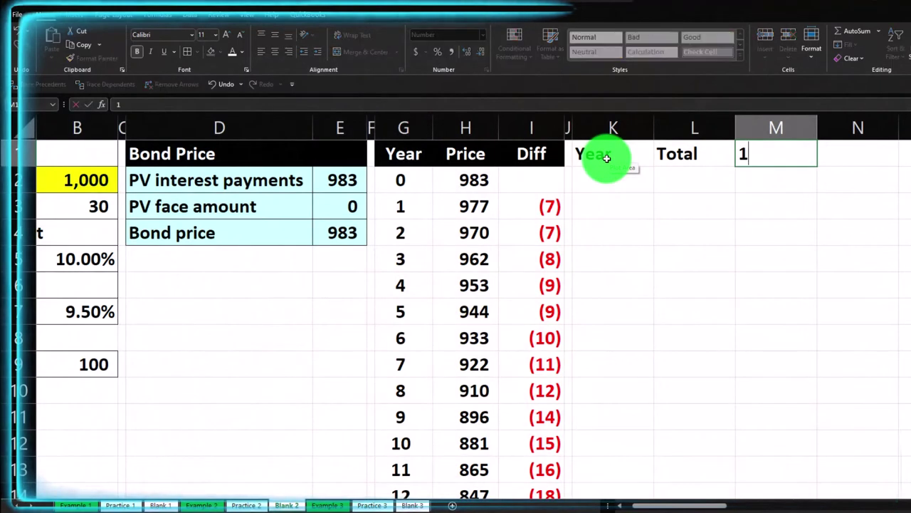
key("Tab")
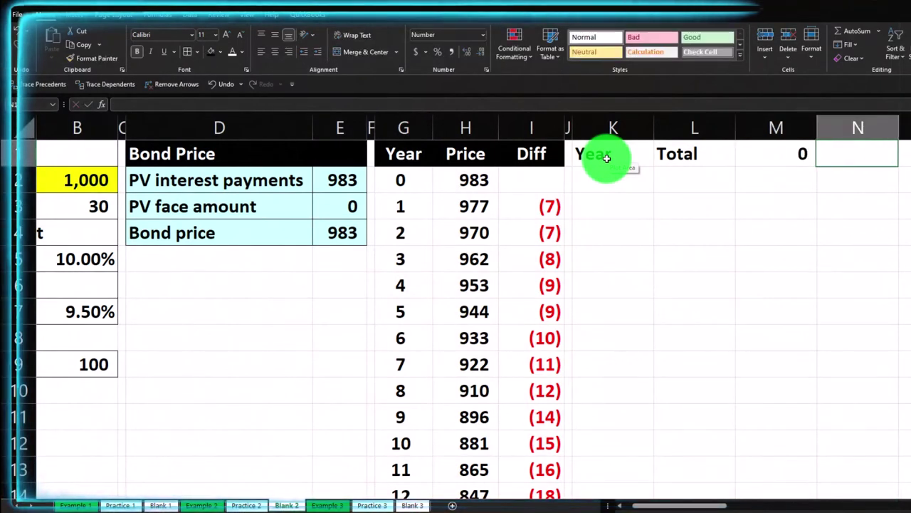
type("1")
key("Tab")
type("2")
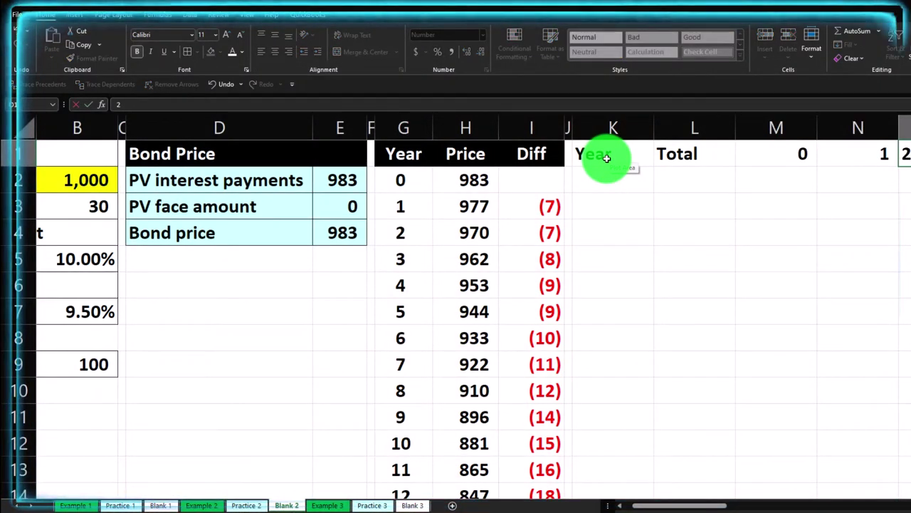
key("Return")
left_click_drag(797, 156, 777, 174)
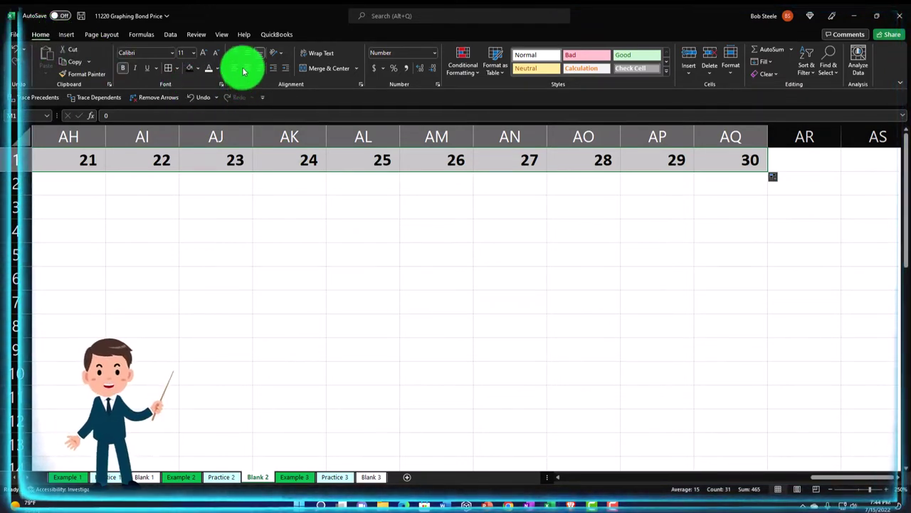
key("ctrl+BackSpace")
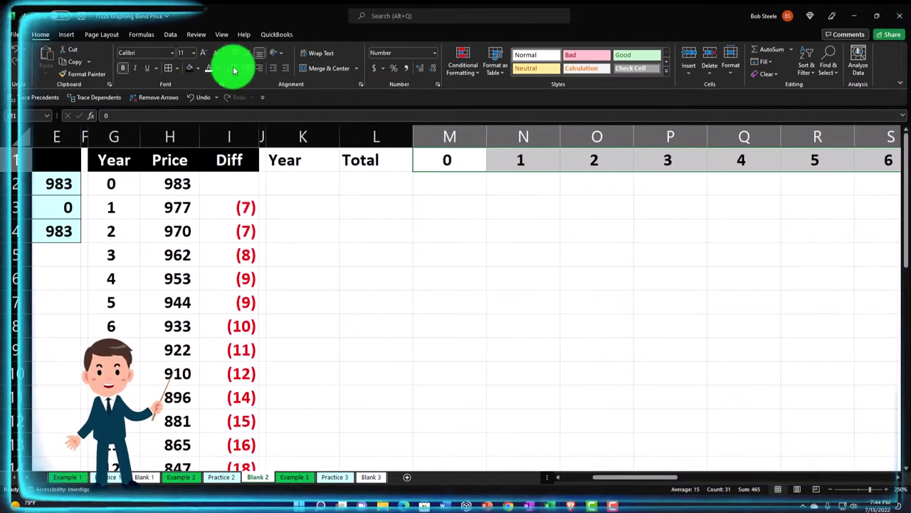
left_click(190, 69)
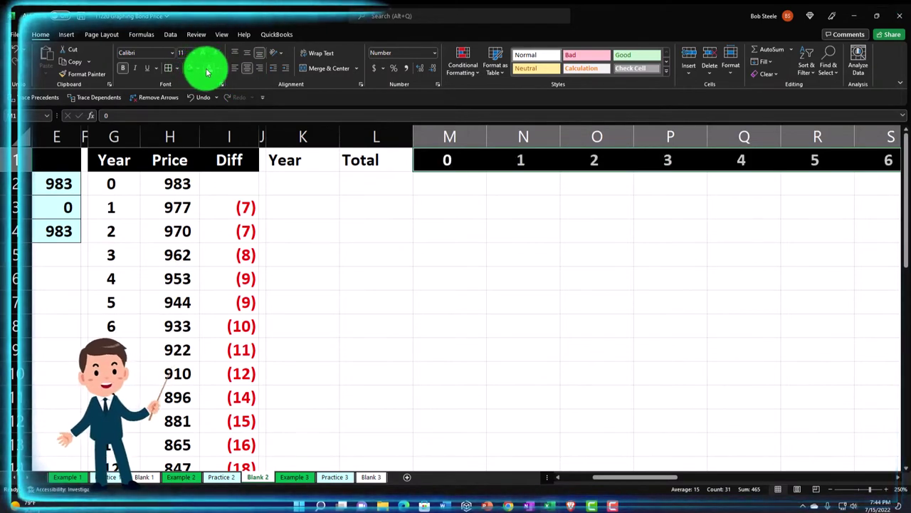
Step: Fill K2 down to K32 with the years 0 to 30 and center them
left_click(297, 183)
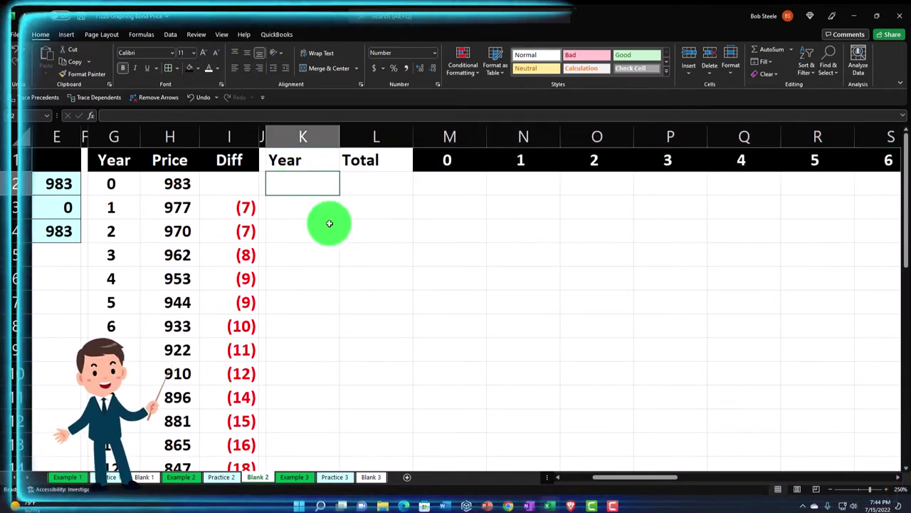
type("0")
key("Return")
type("1")
key("Return")
type("2")
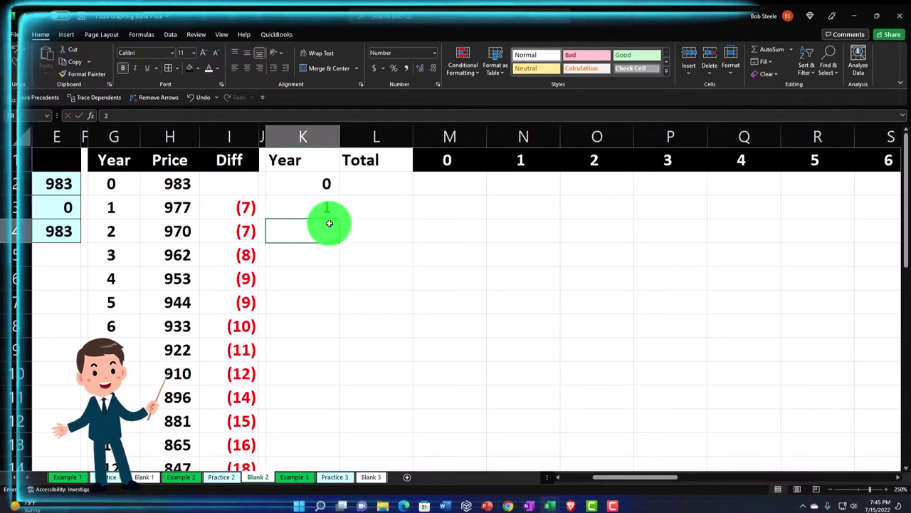
left_click_drag(321, 183, 344, 422)
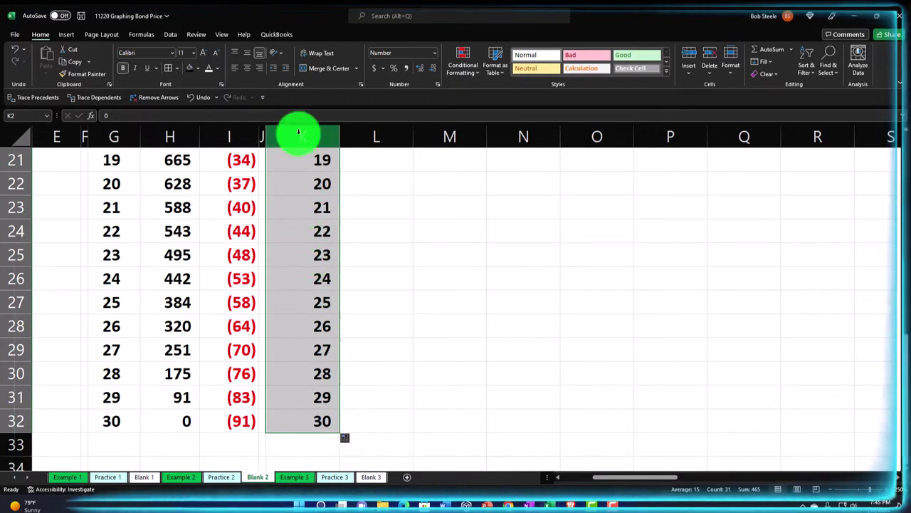
key("ctrl+BackSpace")
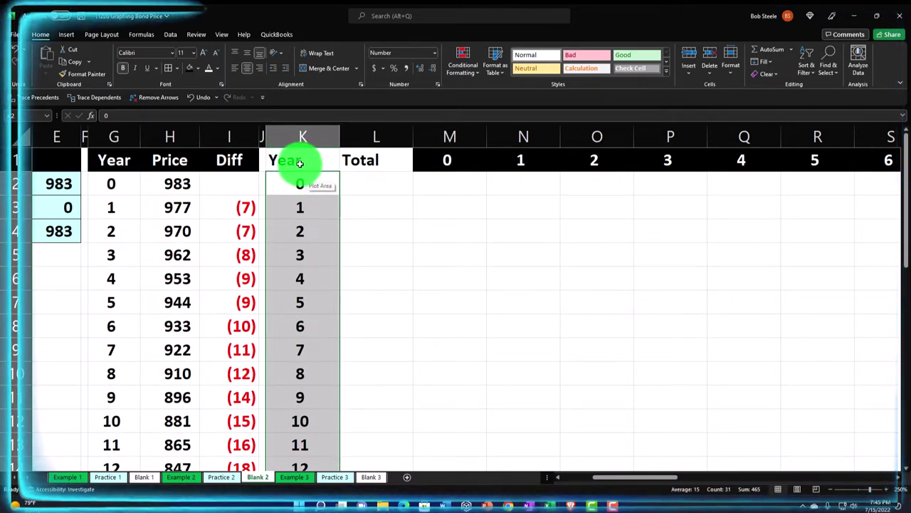
Step: Format the K1:L1 headers with centered text, a black fill and a white font
left_click_drag(299, 161, 345, 163)
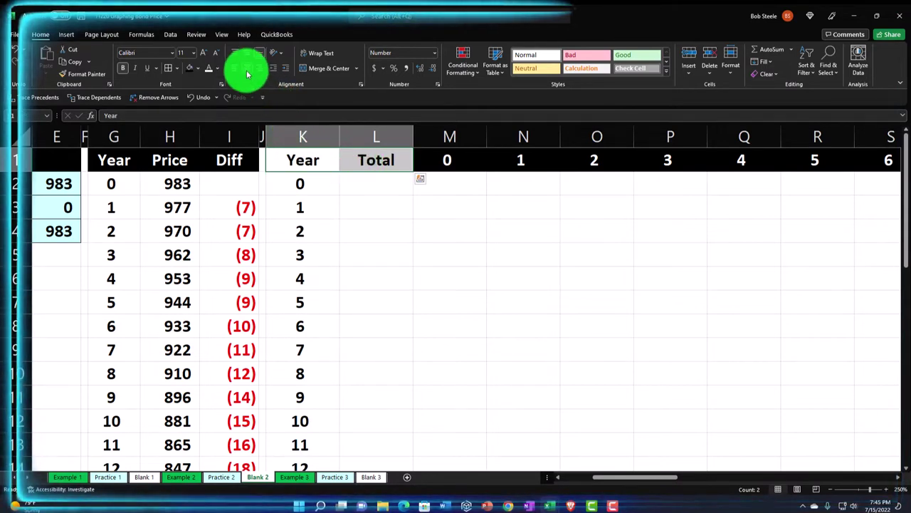
left_click(191, 67)
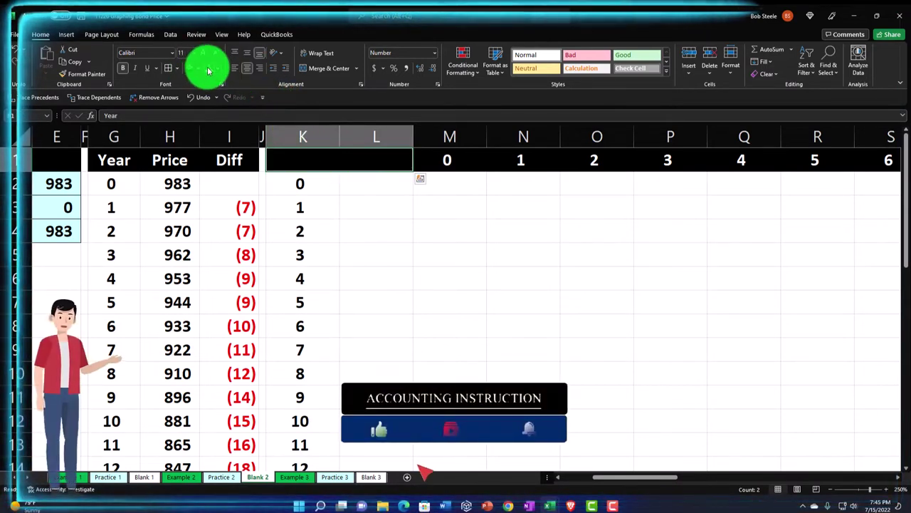
left_click(209, 68)
Step: Apply a black fill and white font to all of column K and narrow the column
left_click(306, 134)
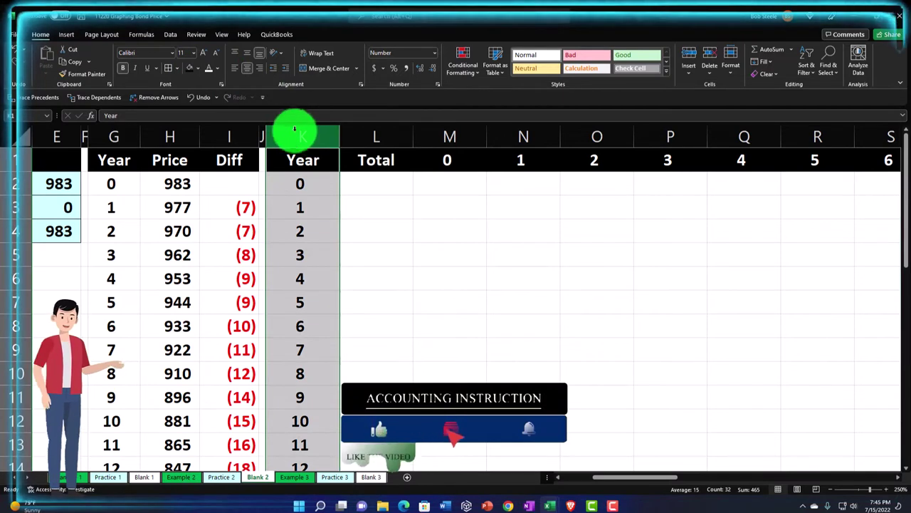
left_click(190, 67)
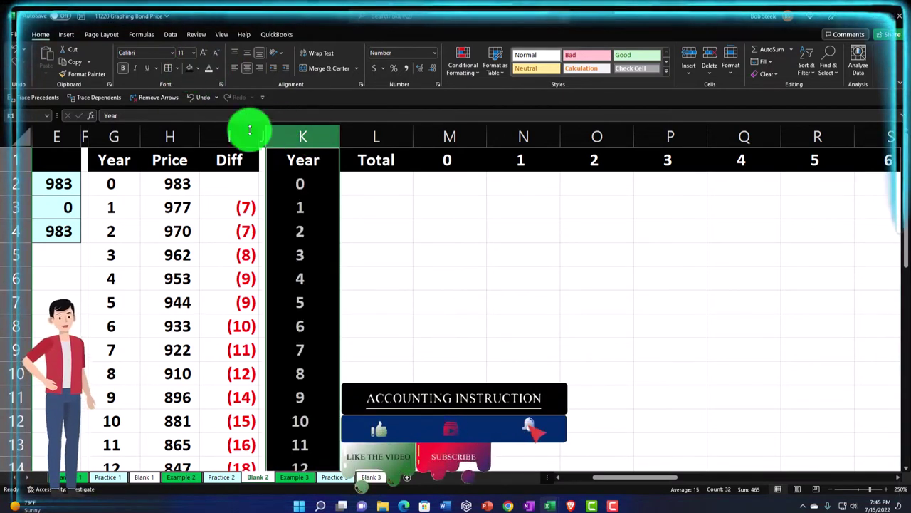
left_click(292, 184)
left_click_drag(340, 136, 321, 143)
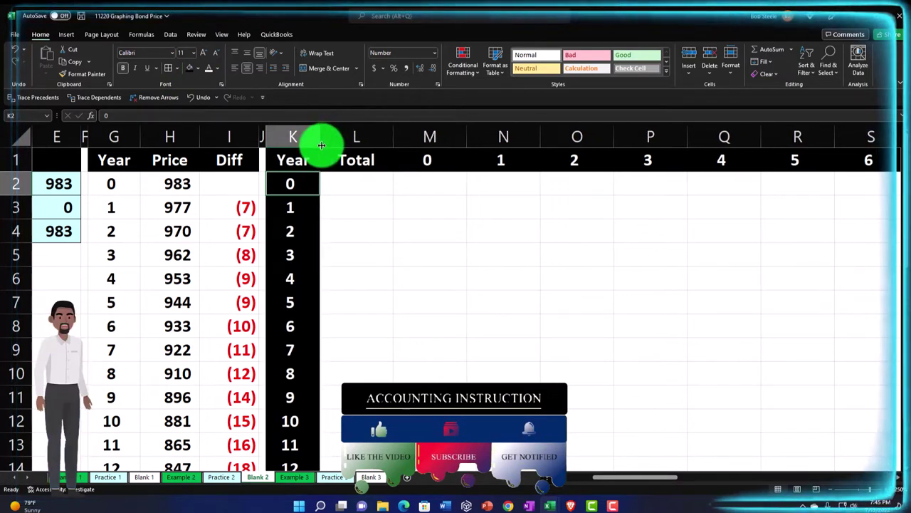
left_click(423, 185)
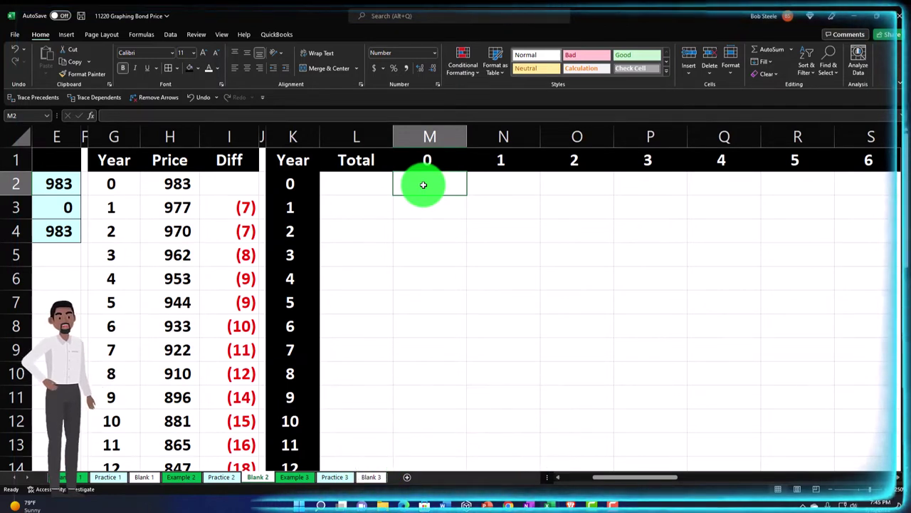
left_click(487, 185)
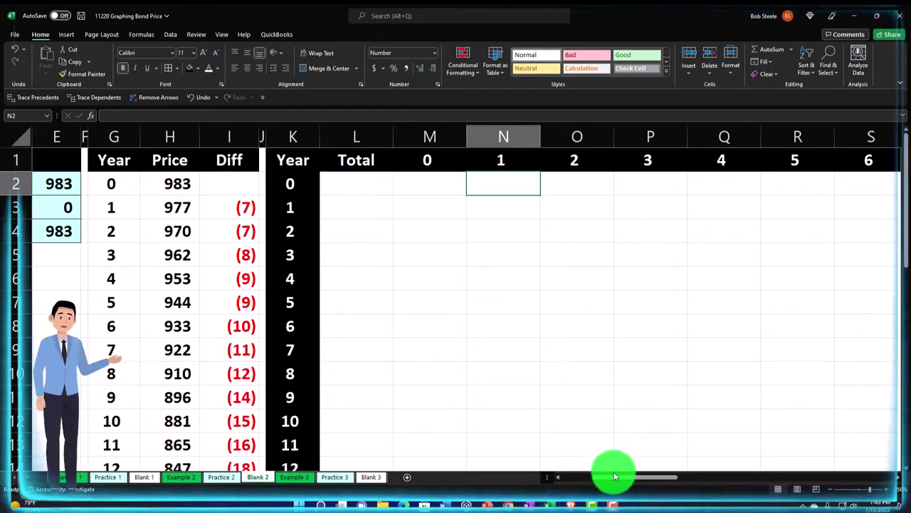
Step: Hide columns C through E containing the Bond Price calculation
scroll(606, 477, "left", 3)
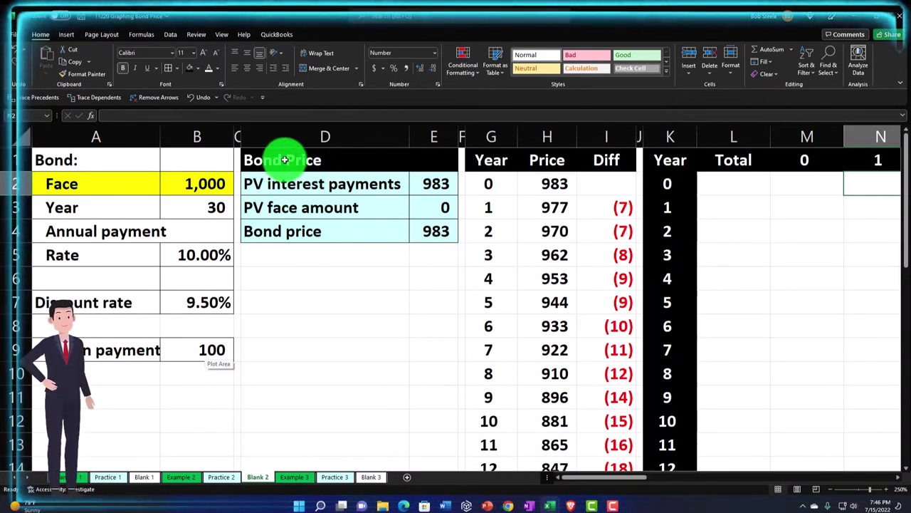
left_click_drag(238, 134, 415, 134)
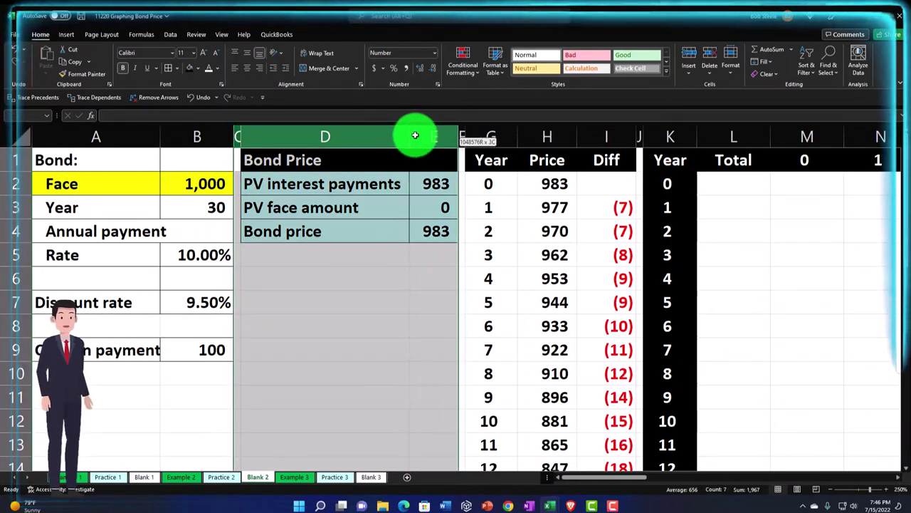
right_click(326, 272)
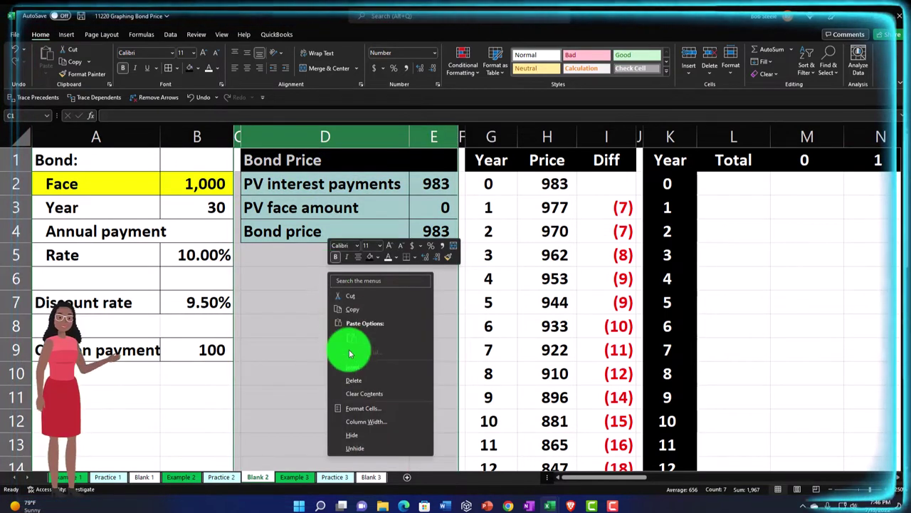
left_click(363, 435)
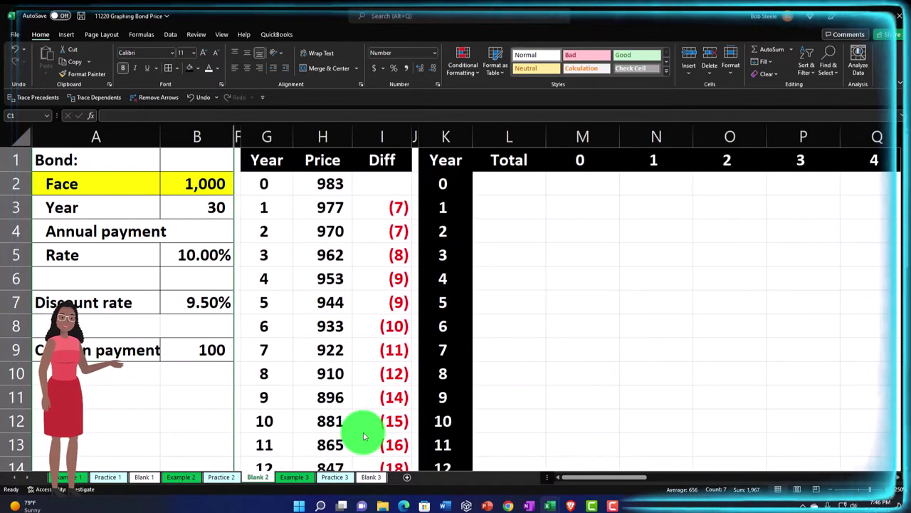
left_click(364, 230)
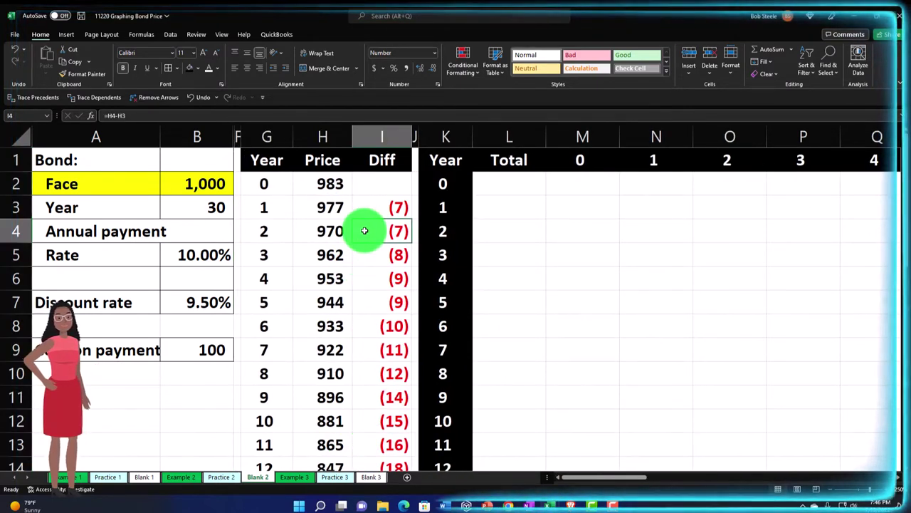
Step: Enter the formula -PV($B$7,N1,,$B$9) in N2 to discount the year 1 coupon payment
key("Right")
key("Right")
key("Right")
key("Right")
key("Right")
key("Up")
key("Up")
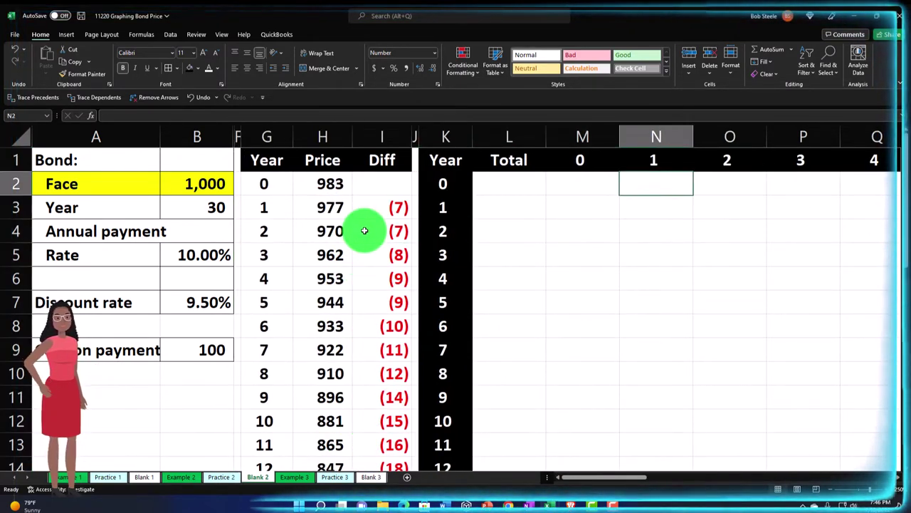
type("-")
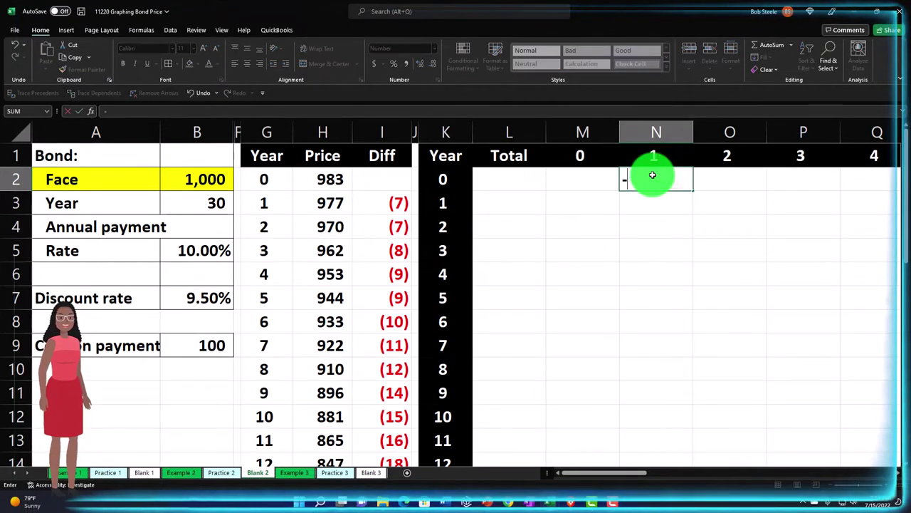
type("pv($B$7")
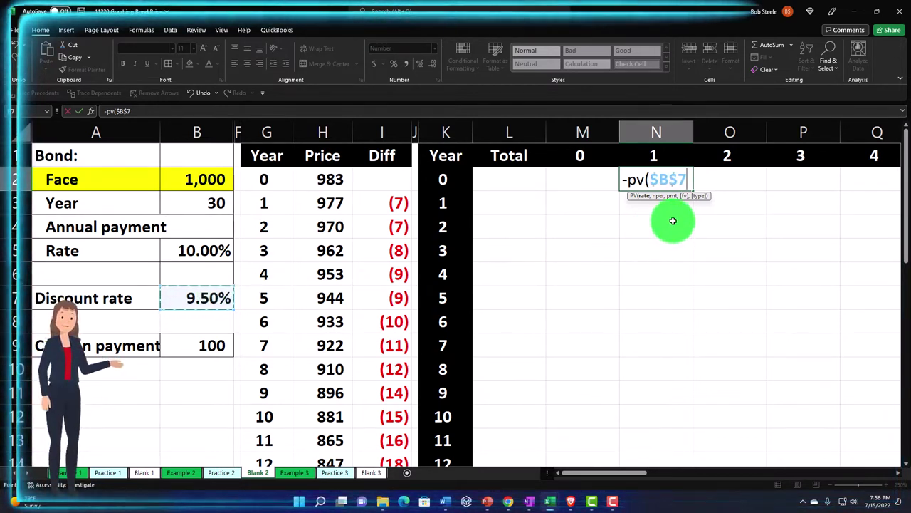
type(",N1,,")
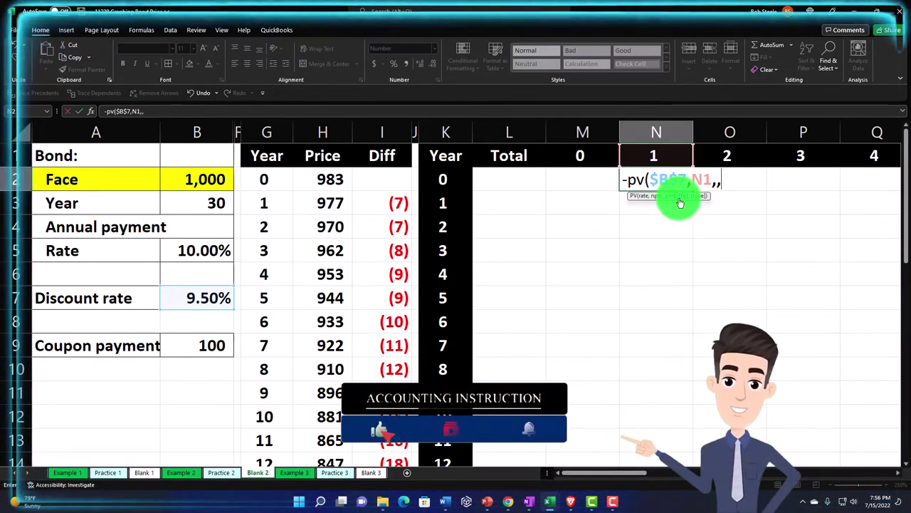
left_click(215, 353)
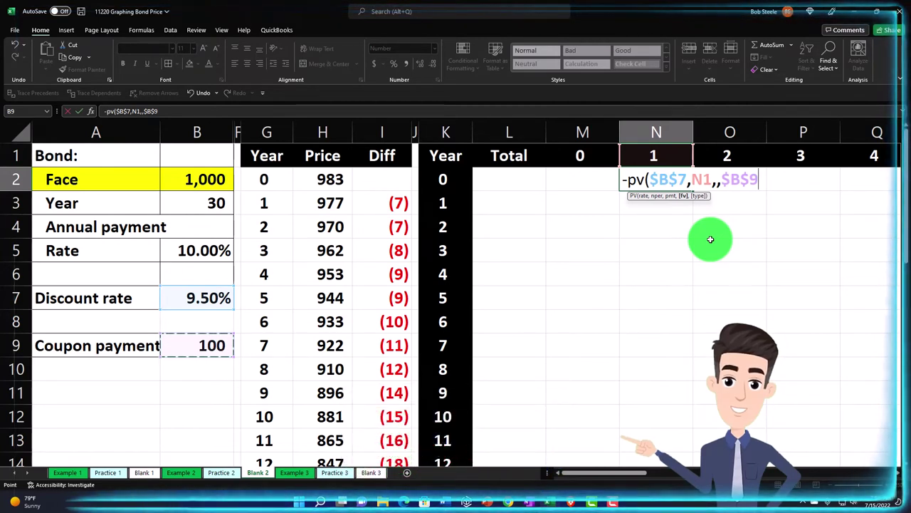
key("Return")
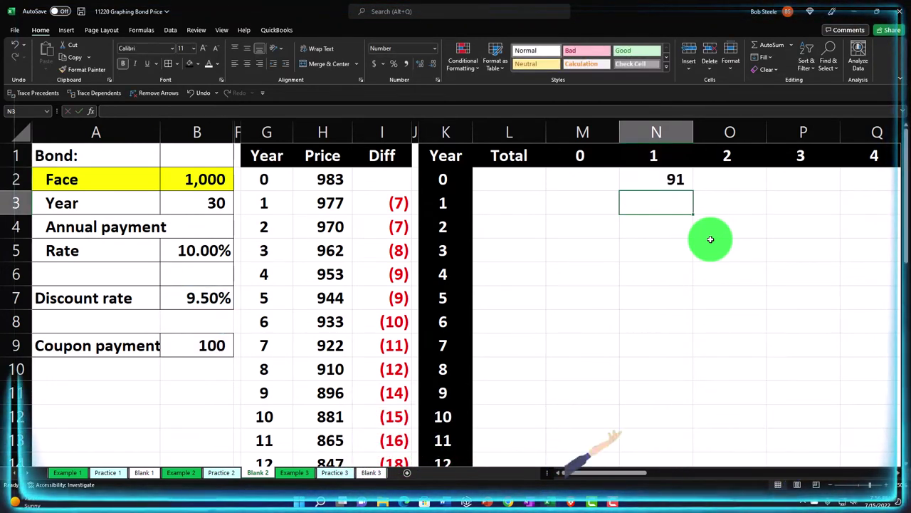
Step: Try copying the N2 formula across to O2 and down to O3
left_click(673, 181)
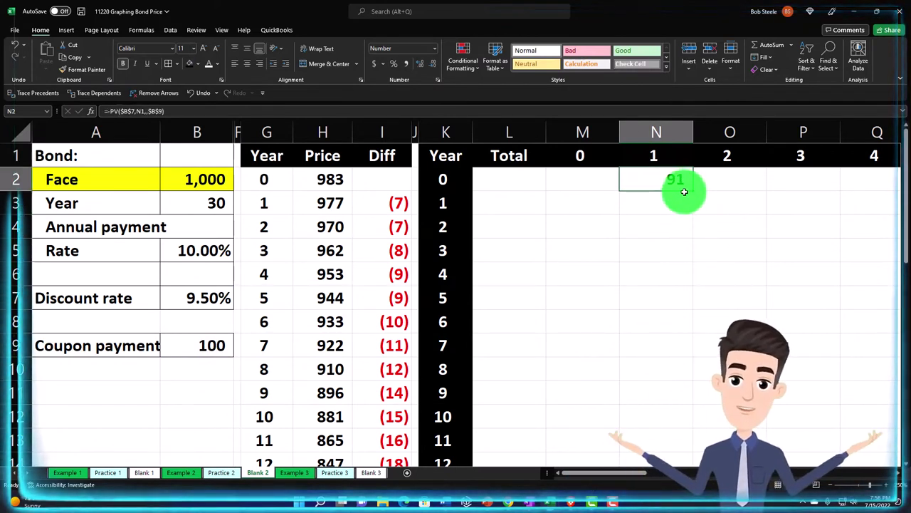
left_click_drag(692, 191, 727, 188)
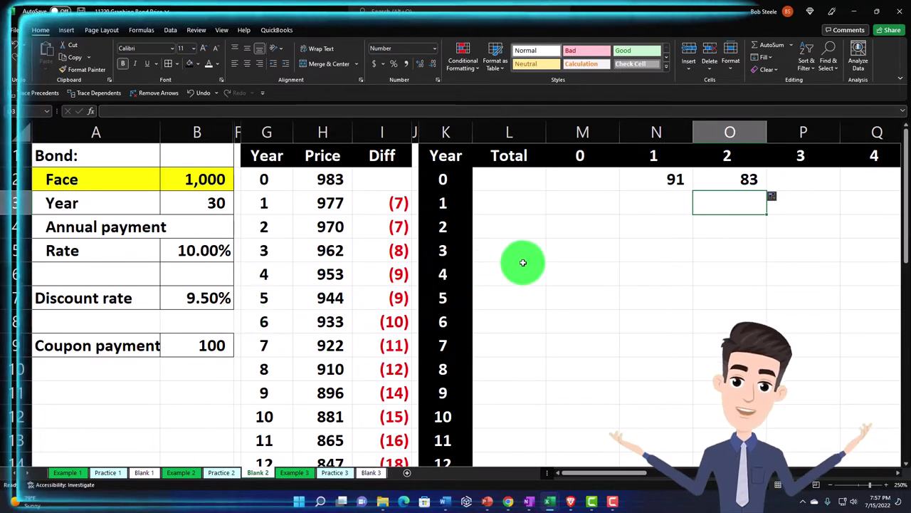
left_click(733, 187)
left_click_drag(765, 191, 719, 210)
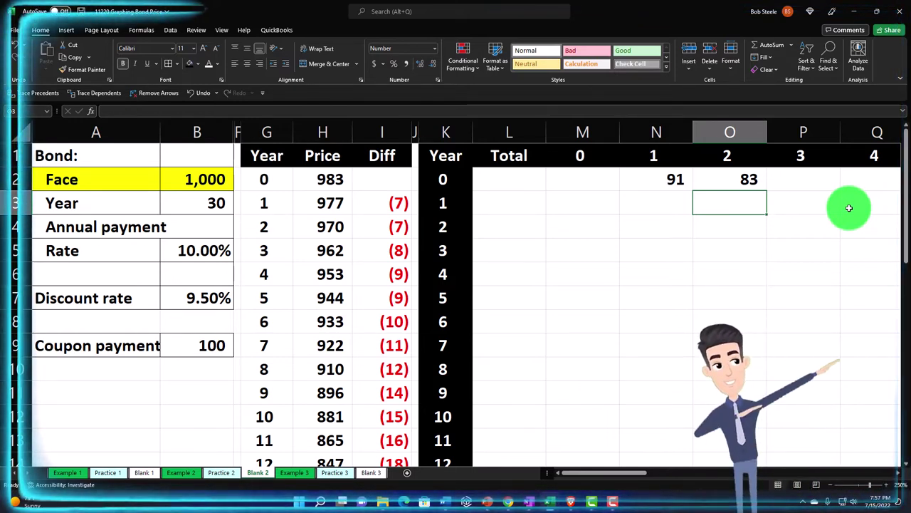
Step: Change the N2 formula to =-PV($B$7,N$1-$K2,,$B$9), using mixed references for the year header and the year column
double_click(672, 179)
left_click(719, 179)
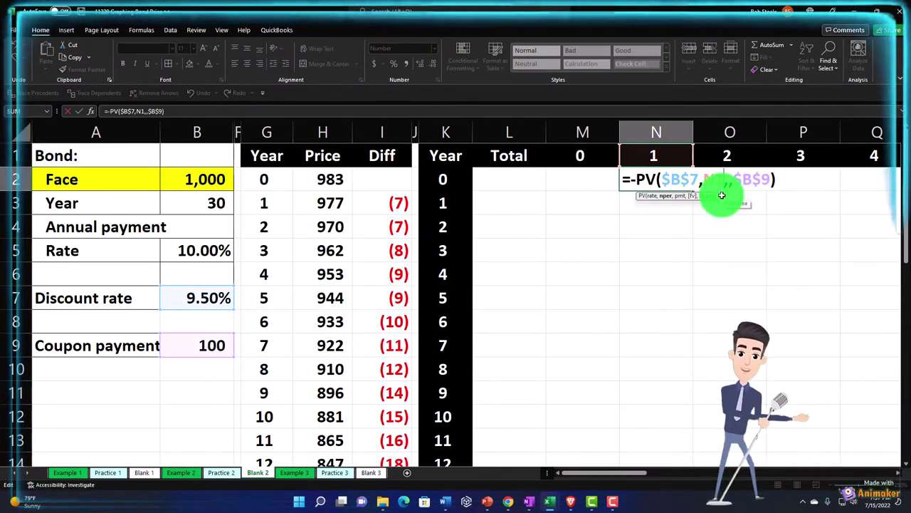
key("BackSpace")
key("BackSpace")
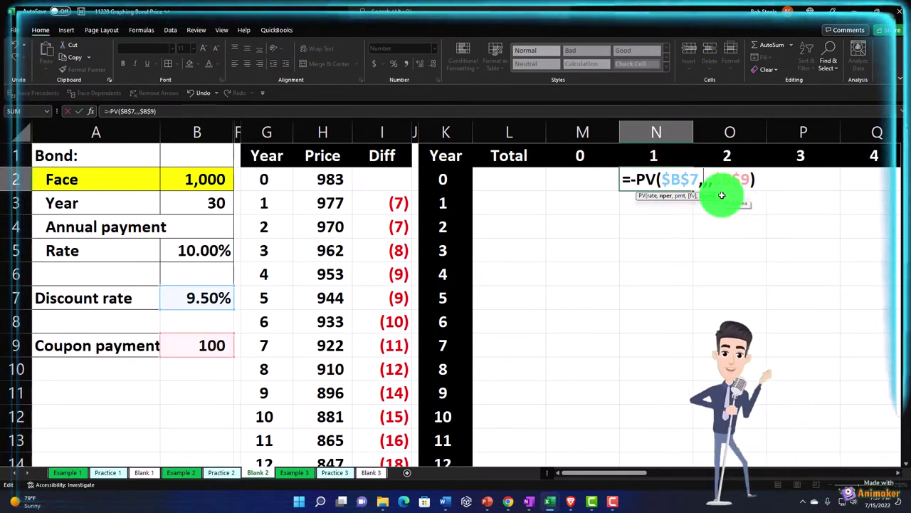
left_click(654, 157)
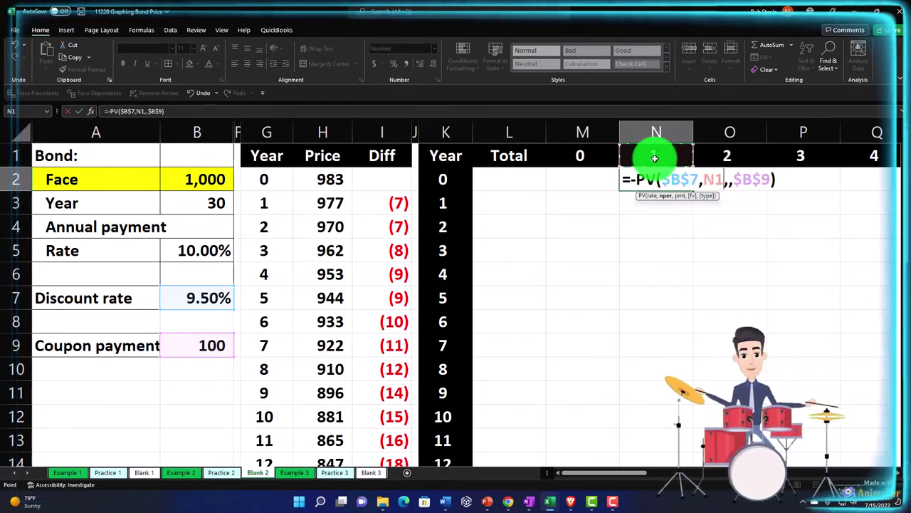
type("-")
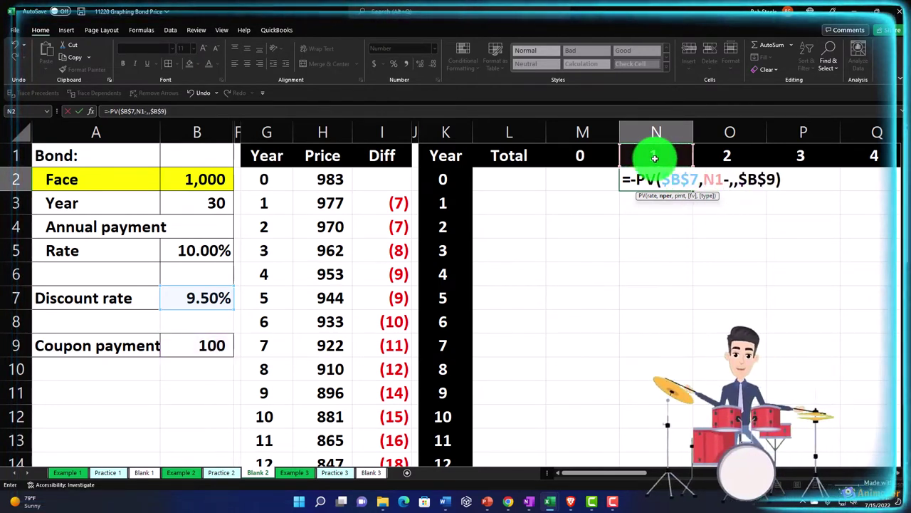
left_click(447, 180)
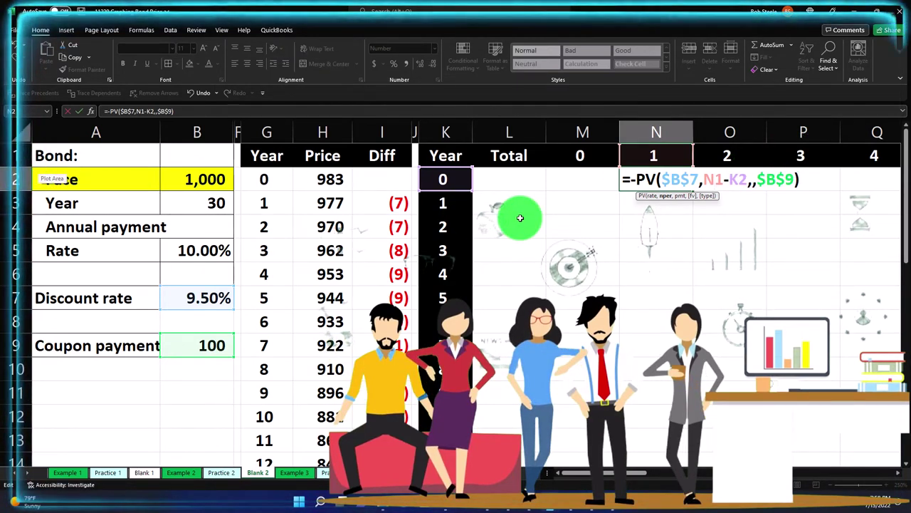
key("F4")
key("F4")
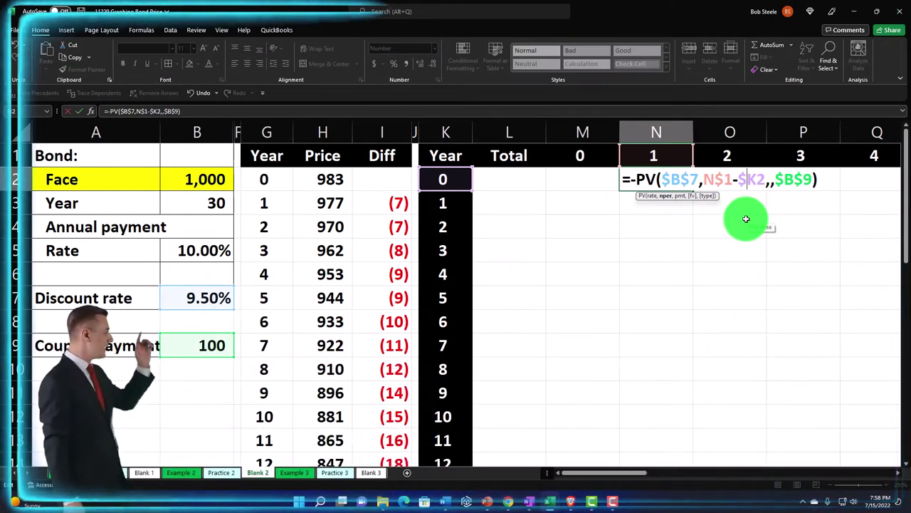
key("Return")
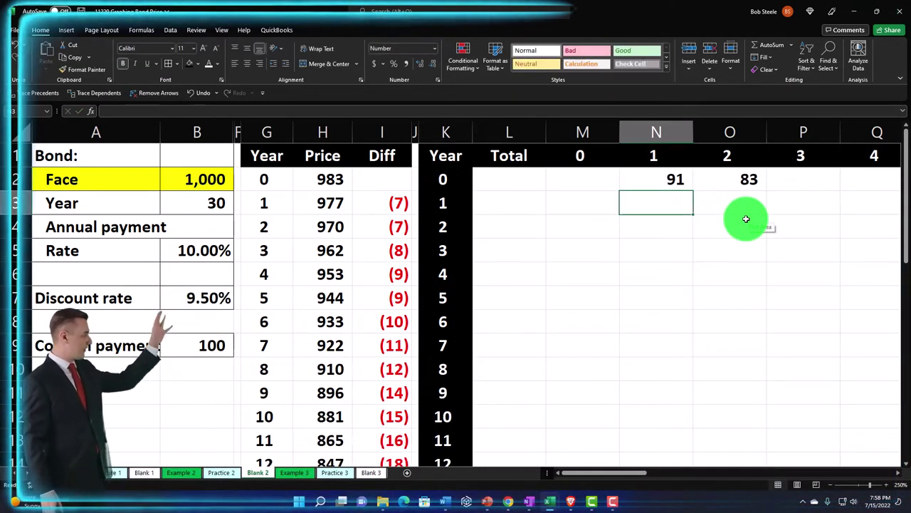
Step: Fill the N2 present value formula across row 2 through AQ2, the year 30 column
left_click(675, 179)
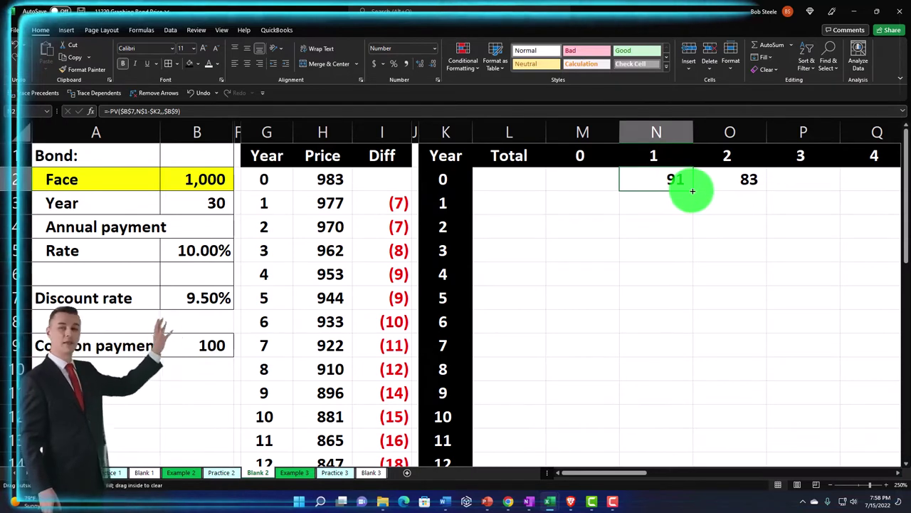
left_click_drag(692, 190, 752, 188)
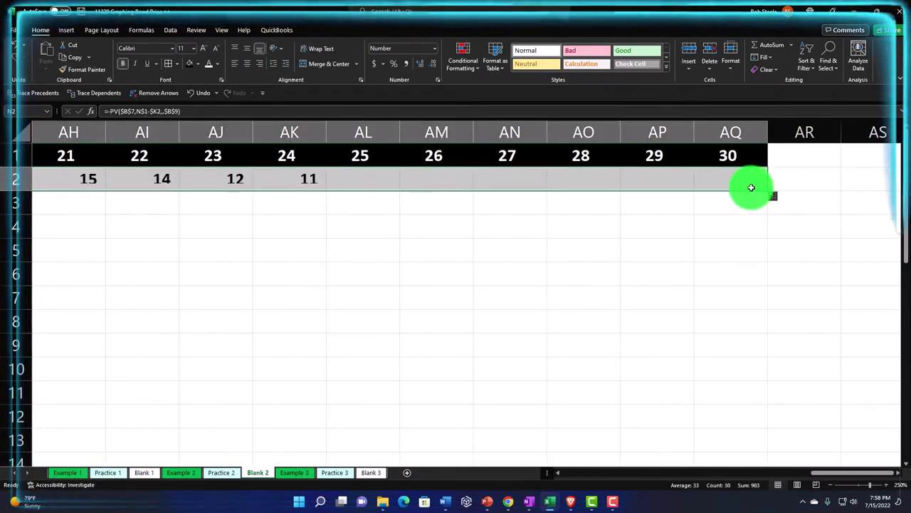
Step: Total the year 0 row in L2 with a SUM of M2:AQ2
left_click(659, 183)
key("Left")
key("Left")
key("Left")
key("Left")
key("Left")
key("Left")
key("Left")
key("Left")
key("Left")
key("Left")
key("Left")
key("Left")
key("Left")
key("Left")
key("Left")
key("Left")
key("Left")
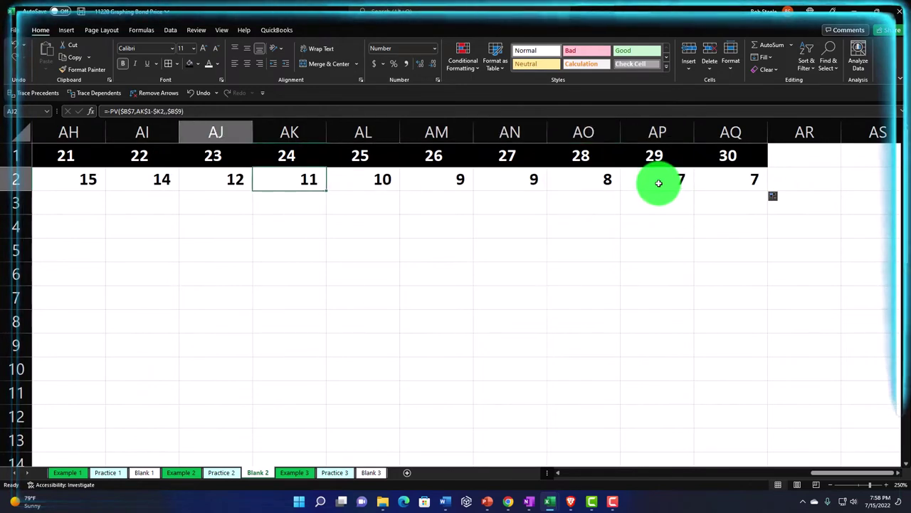
key("Left")
key("Left")
key("Left")
key("Left")
key("Left")
key("Left")
key("Left")
key("Left")
key("Left")
key("Left")
key("Left")
key("Left")
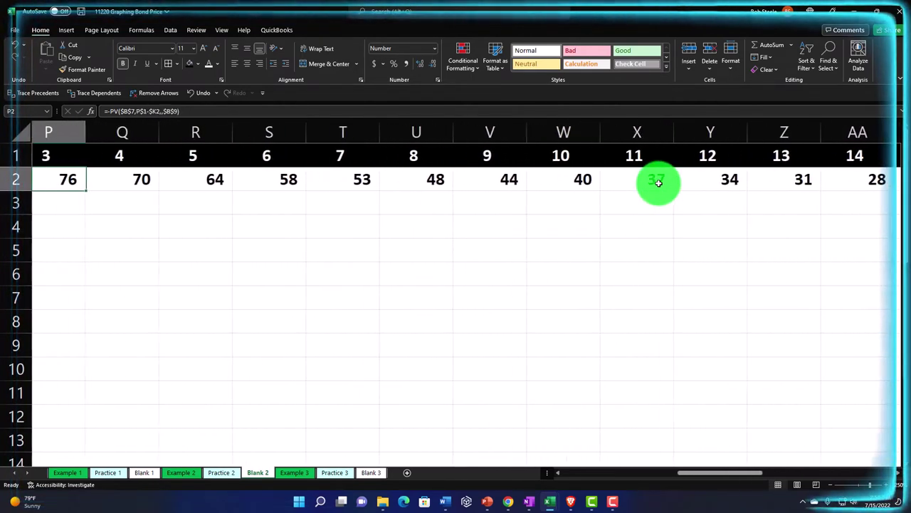
key("Left")
key("Left")
key("Left")
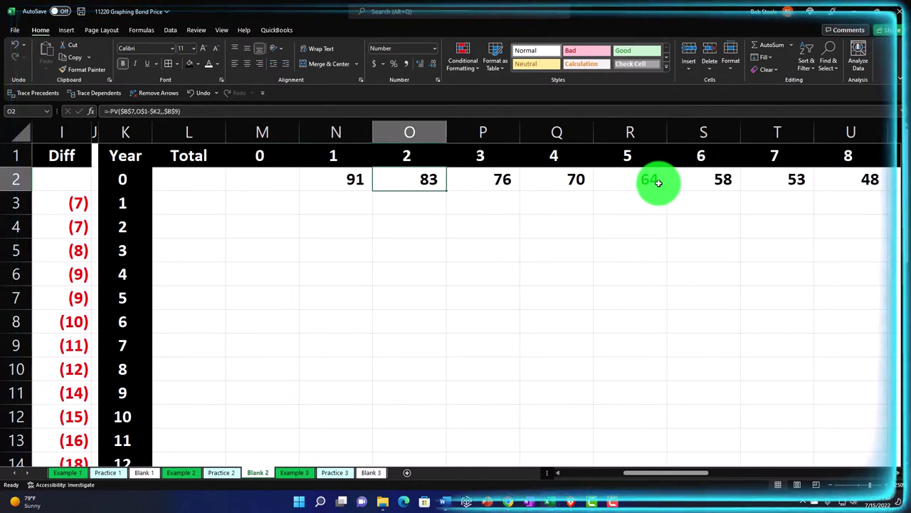
key("Right")
key("Right")
key("Right")
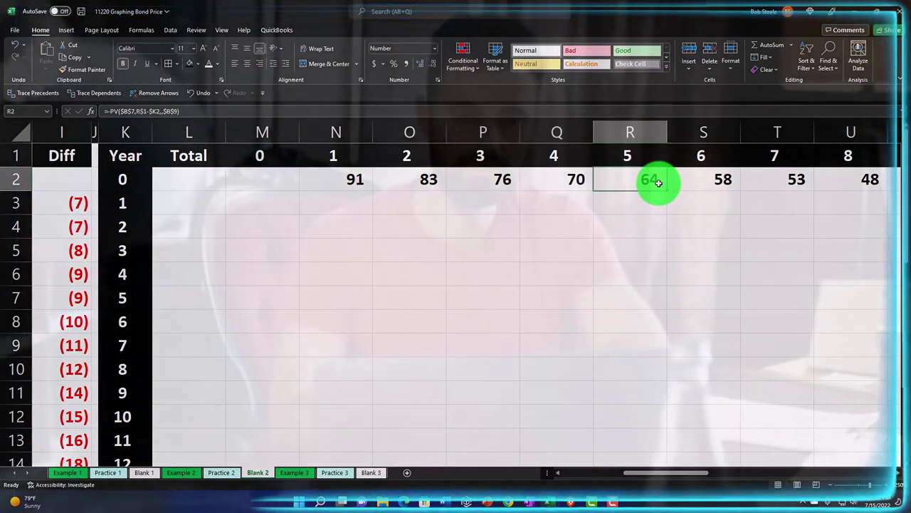
key("Left")
key("Left")
key("Left")
key("Left")
key("Left")
key("Left")
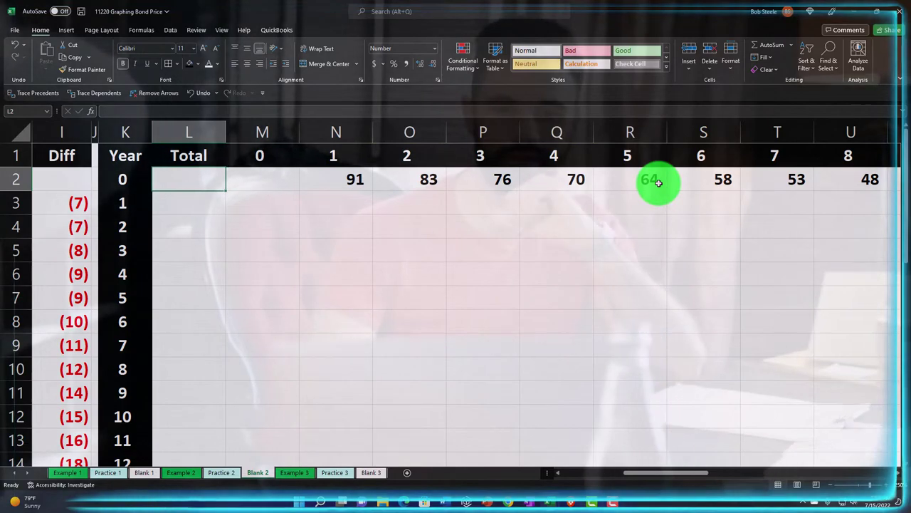
type("=sum(")
key("Right")
key("shift+Right")
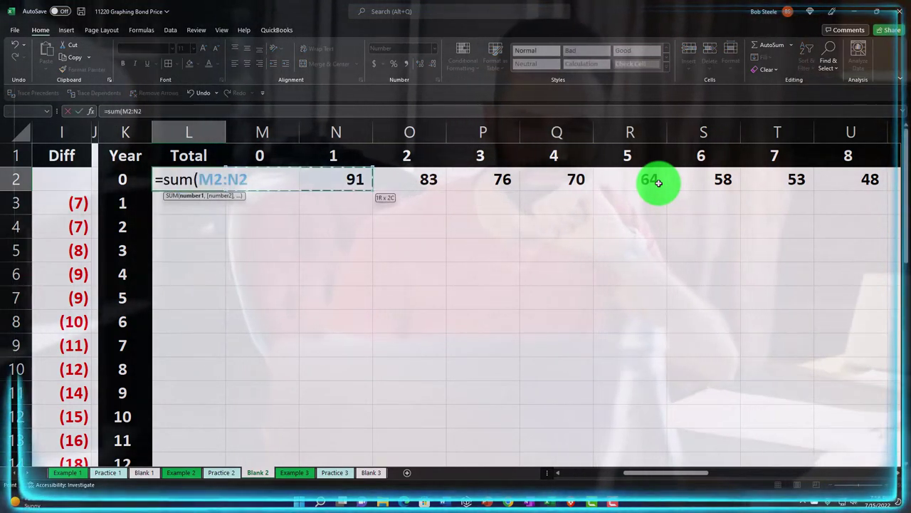
key("shift+Right")
key("shift+Right")
key("shift+Right")
key("shift+Right")
key("shift+Right")
key("shift+Right")
key("shift+Right")
key("shift+Right")
key("shift+Right")
key("shift+Right")
key("shift+Right")
key("shift+Right")
key("shift+Right")
key("shift+Right")
key("shift+Right")
key("shift+Right")
key("shift+Right")
key("shift+Right")
key("shift+Right")
key("shift+Right")
key("shift+Right")
key("shift+Right")
key("shift+Right")
key("shift+Right")
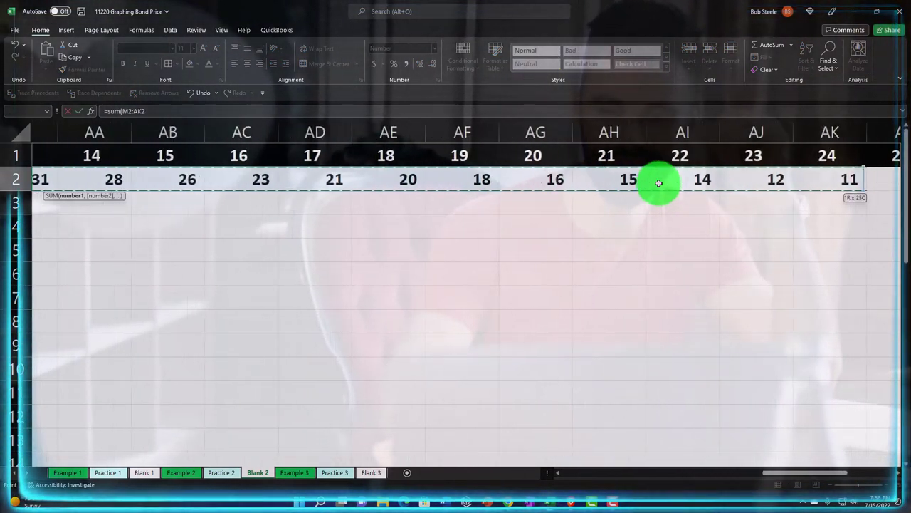
key("shift+Right")
key("shift+Right")
key("shift+Right")
key("shift+Right")
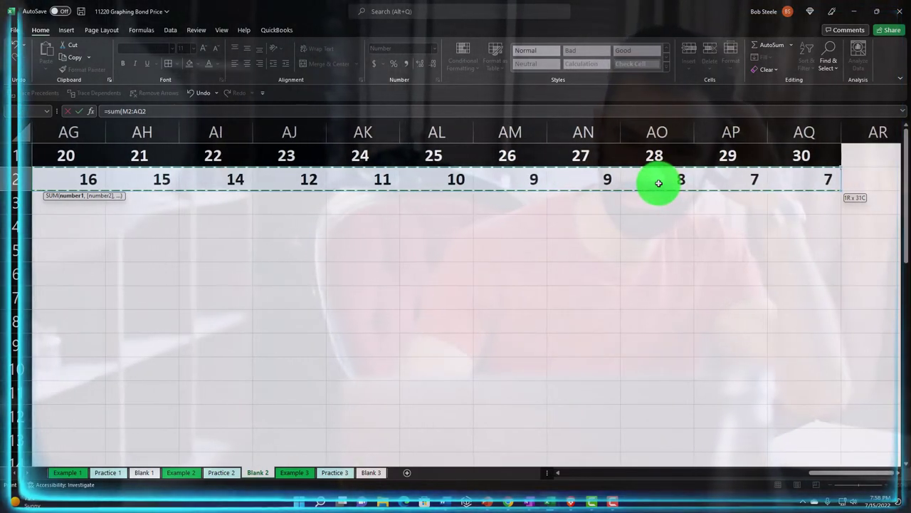
key("Return")
Step: Compare the year 0 total in L2 with the year 0 price in H2 and inspect the formulas behind them
key("Left")
key("Left")
key("Left")
key("Left")
key("Left")
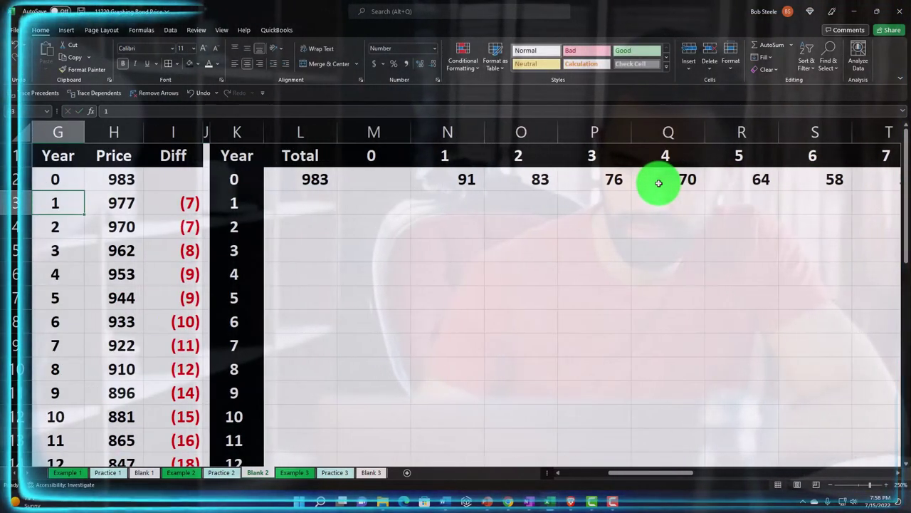
key("Right")
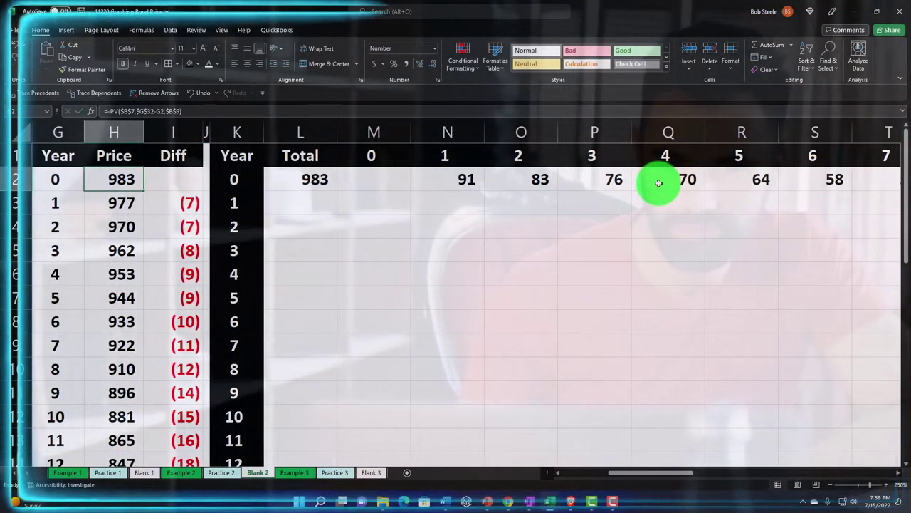
key("Right")
key("Right")
key("Right")
key("Right")
key("Right")
key("Right")
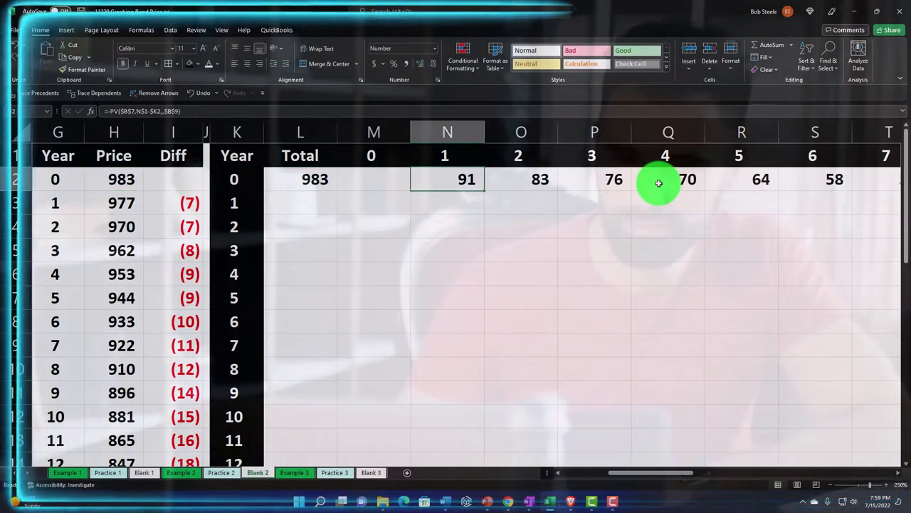
Step: Copy the year 2 present value formula from O2 down to O3 and check its cell references
key("Right")
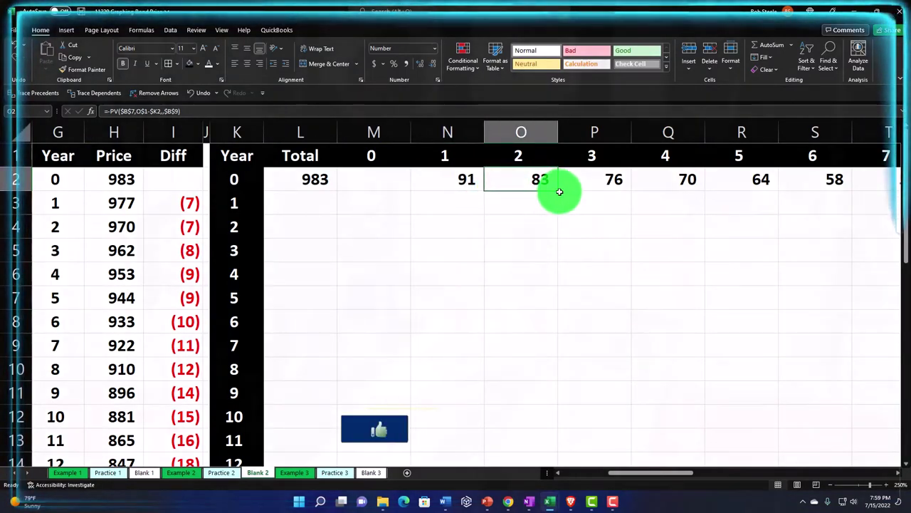
left_click_drag(549, 190, 551, 206)
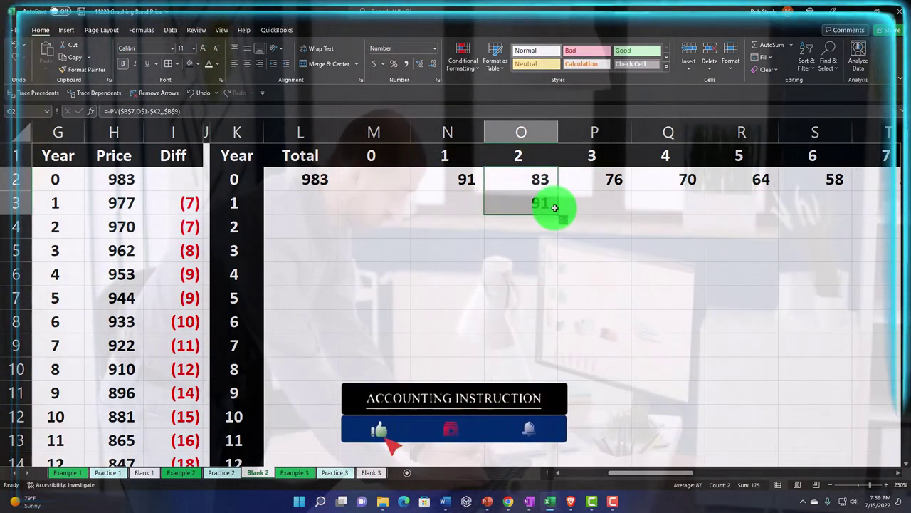
left_click(519, 205)
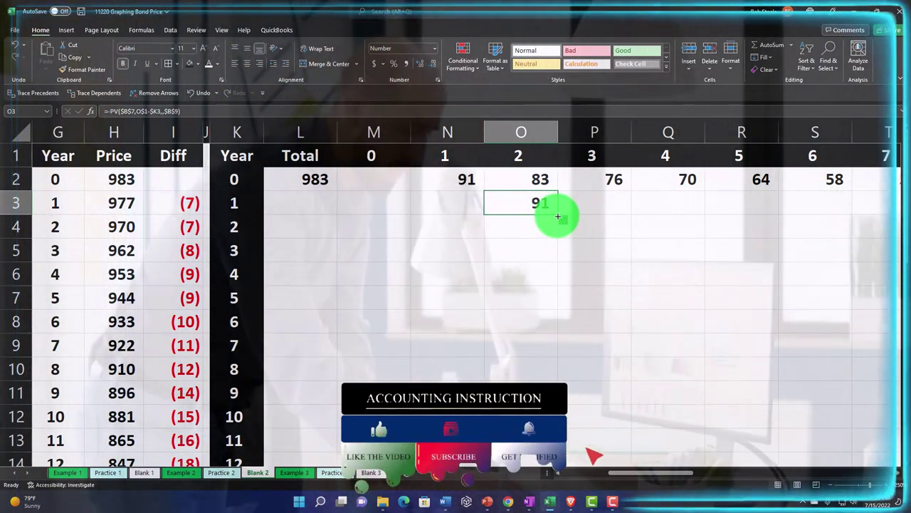
double_click(544, 204)
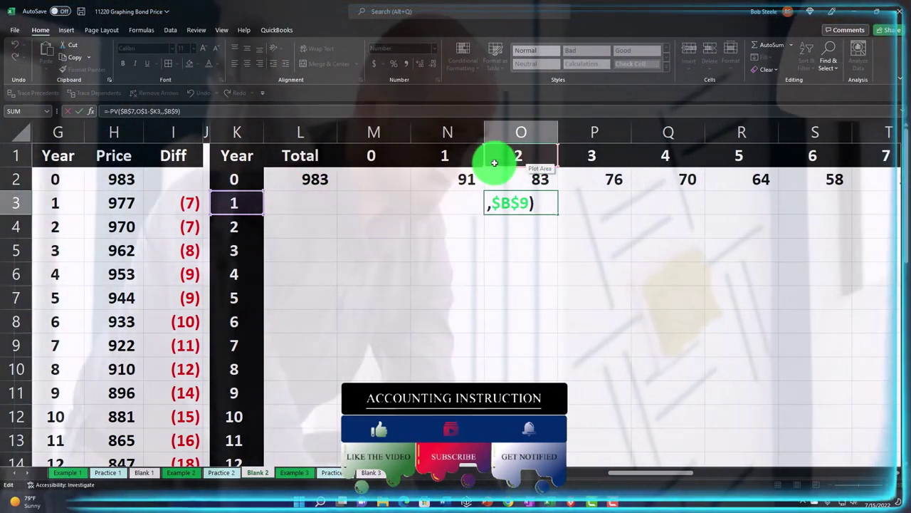
key("Return")
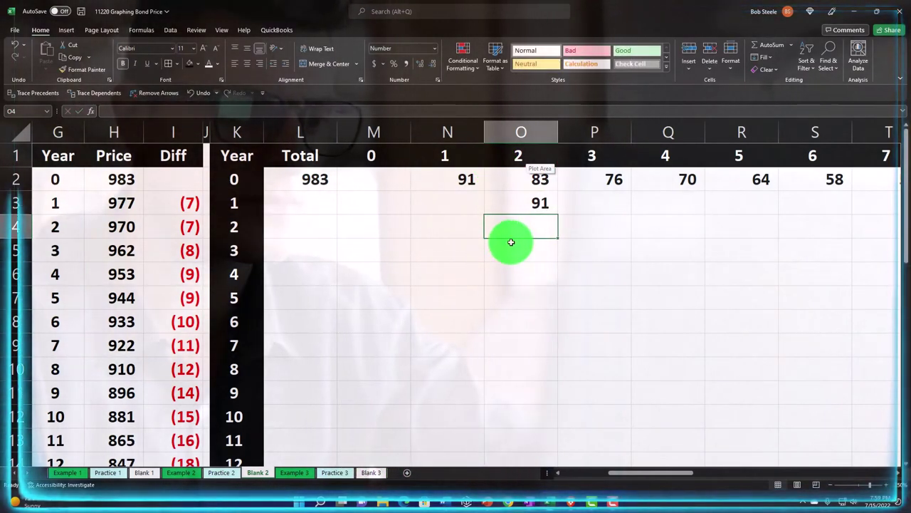
left_click(509, 201)
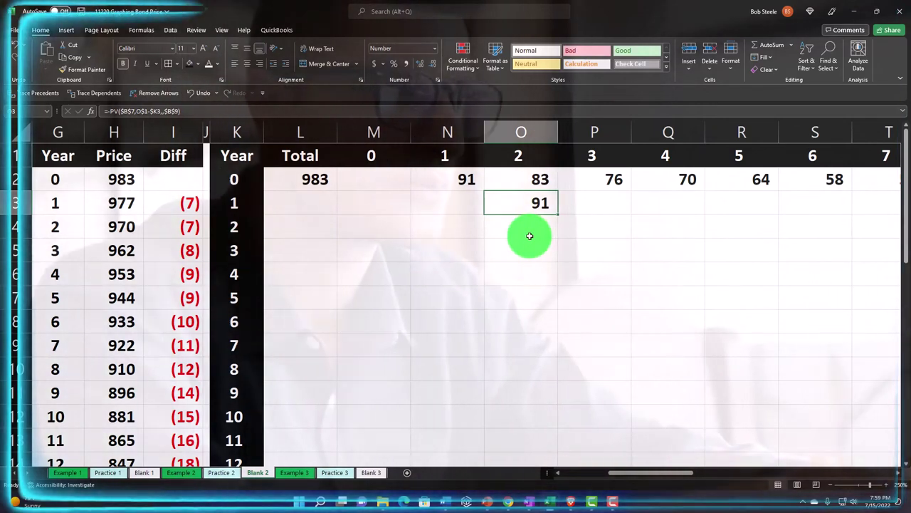
Step: Link O3 to the year 1 value in N2 and fill the reference across row 3 through AQ3
type("=")
key("Up")
key("Left")
key("Return")
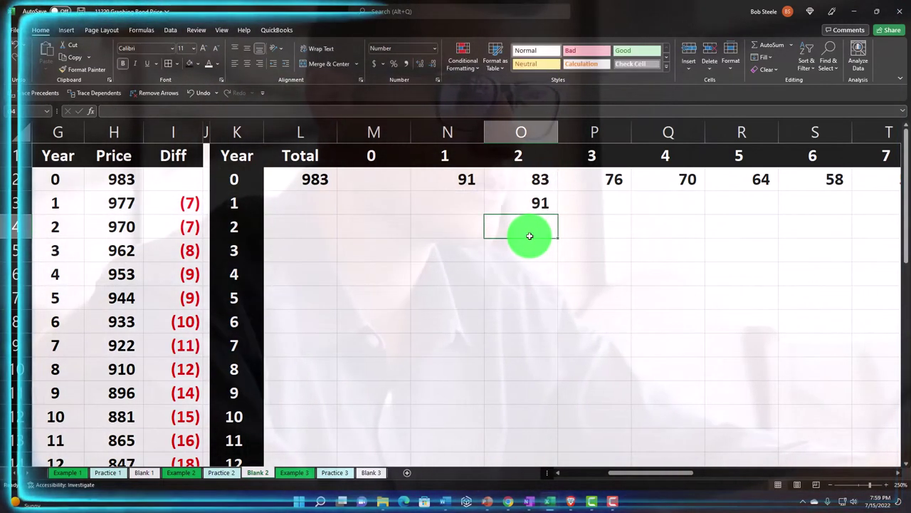
left_click(543, 201)
left_click_drag(553, 212, 804, 213)
left_click(700, 207)
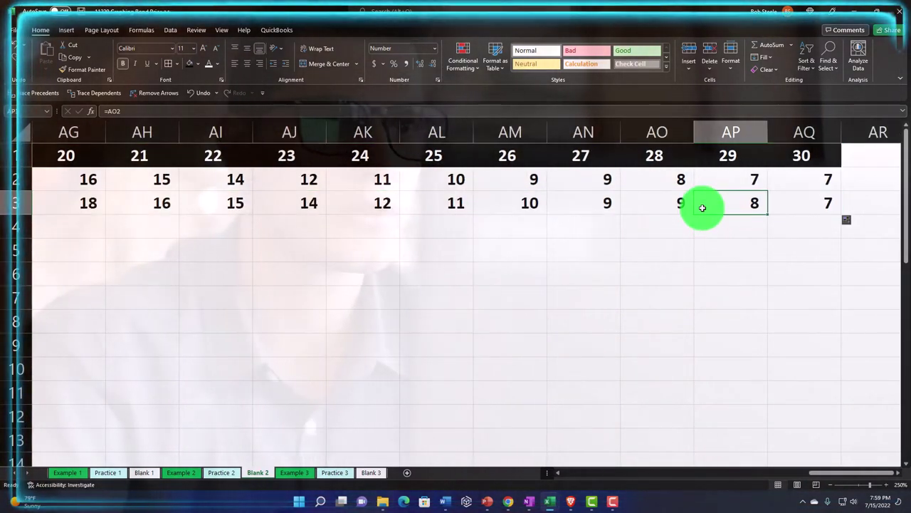
Step: Compare the year 1 row with the year 0 row from year 29 back to year 2, checking the shifted references
key("Left")
key("Left")
key("Left")
key("Left")
key("Left")
key("Left")
key("Left")
key("Left")
key("Left")
key("Left")
key("Left")
key("Left")
key("Left")
key("Left")
key("Left")
key("Left")
key("Left")
key("Left")
key("Left")
key("Left")
key("Left")
key("Left")
key("Left")
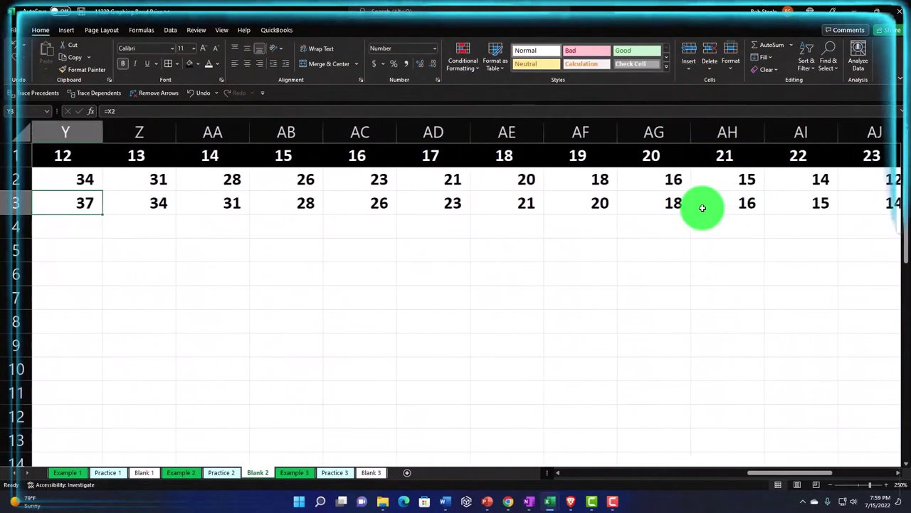
key("Left")
key("Left")
key("Left")
key("Left")
key("Left")
key("Left")
key("Left")
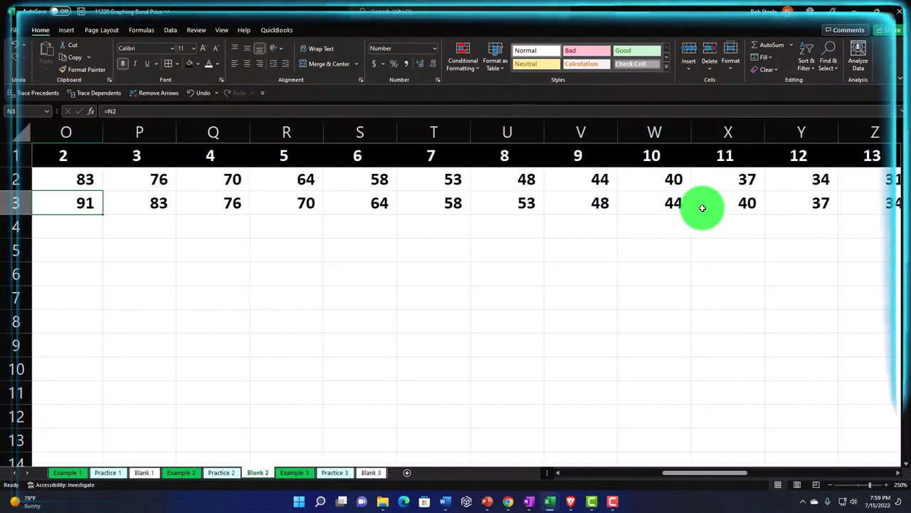
key("Right")
key("Right")
key("Right")
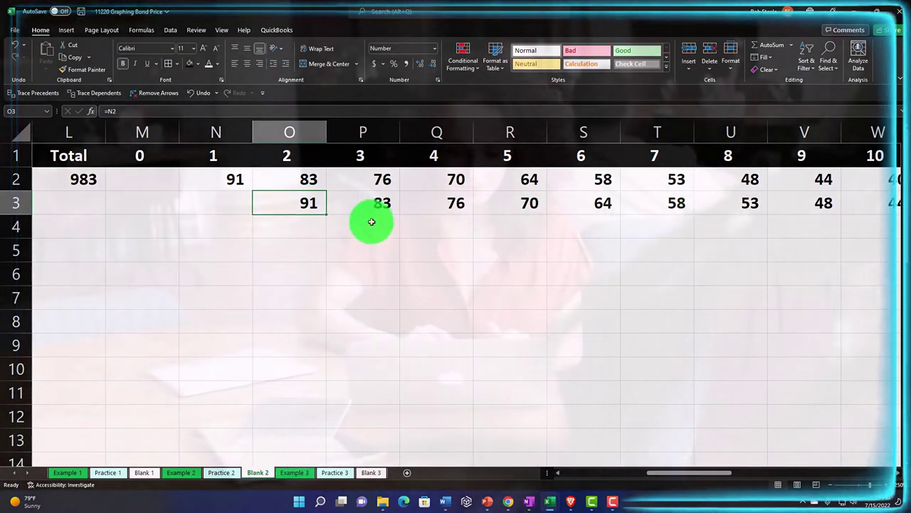
Step: Undo the references to row 2 entered across row 3
left_click_drag(531, 214, 401, 200)
key("ctrl+z")
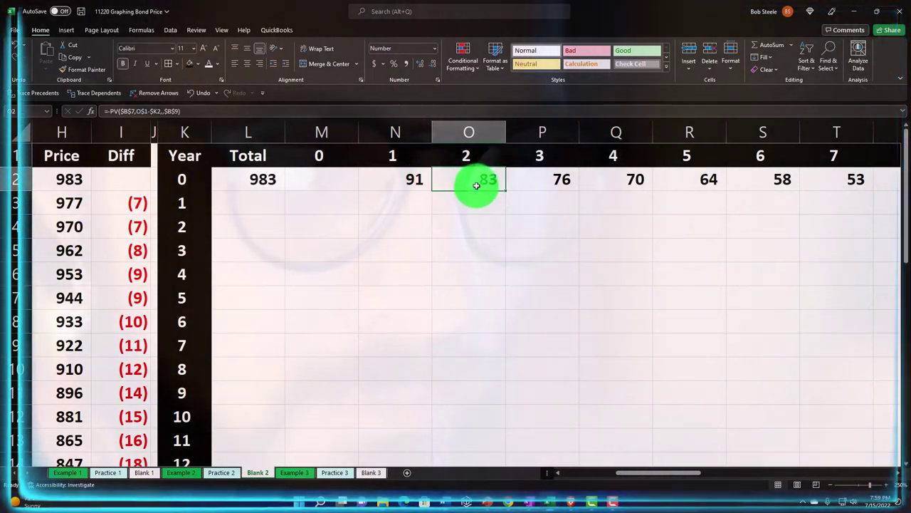
Step: Copy the present value formula from O2 down to O3 and fill it across row 3 through AQ3, the year 30 column
left_click_drag(460, 177, 768, 205)
left_click_drag(509, 203, 677, 199)
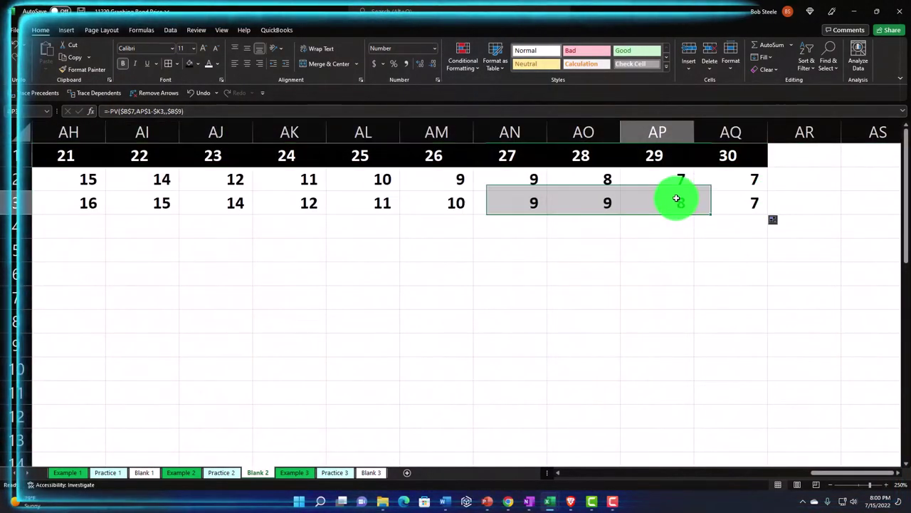
key("Left")
key("Left")
key("Left")
key("Left")
key("Left")
key("Left")
key("Left")
key("Left")
key("Left")
key("Left")
key("Left")
key("Left")
key("Left")
key("Left")
key("Left")
key("Left")
key("Left")
key("Left")
key("Left")
key("Left")
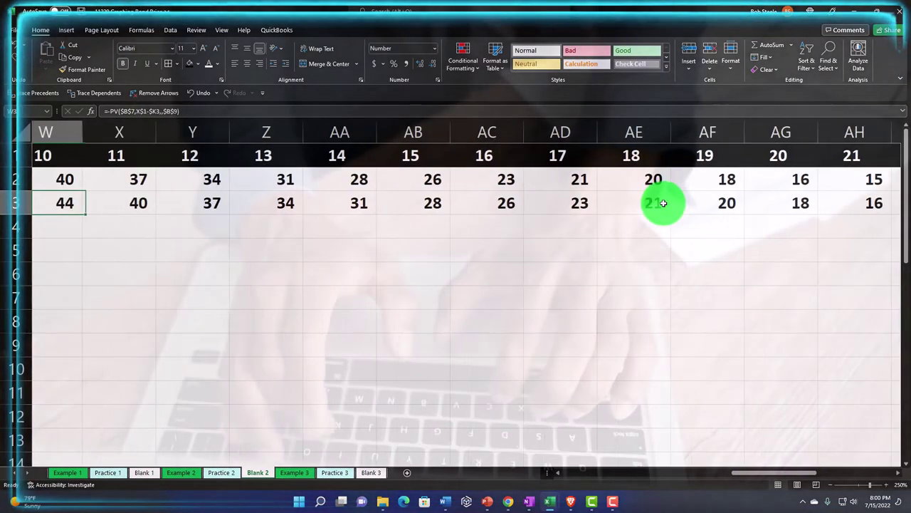
key("Left")
key("Left")
key("Left")
key("Left")
key("Left")
key("Left")
key("Left")
key("Left")
key("Left")
key("Left")
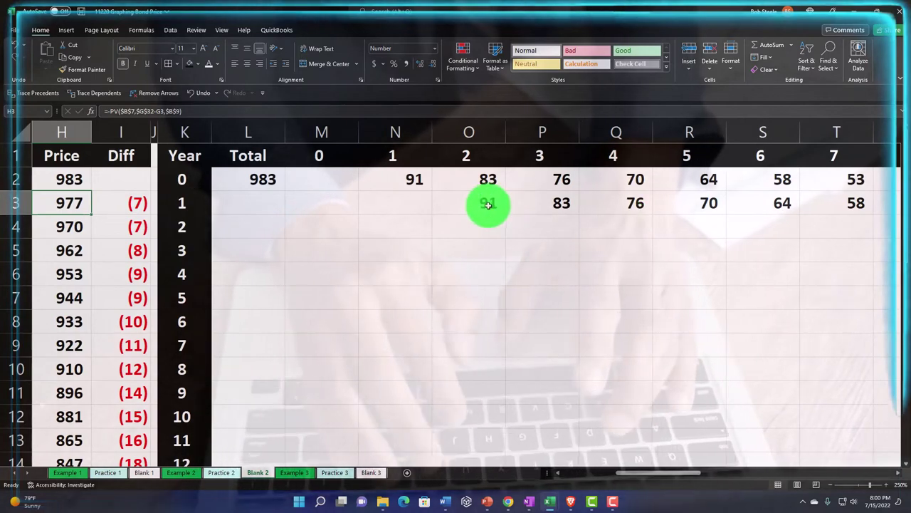
Step: Inspect the cell references of the present value formulas in O3 and P3
double_click(488, 205)
key("Return")
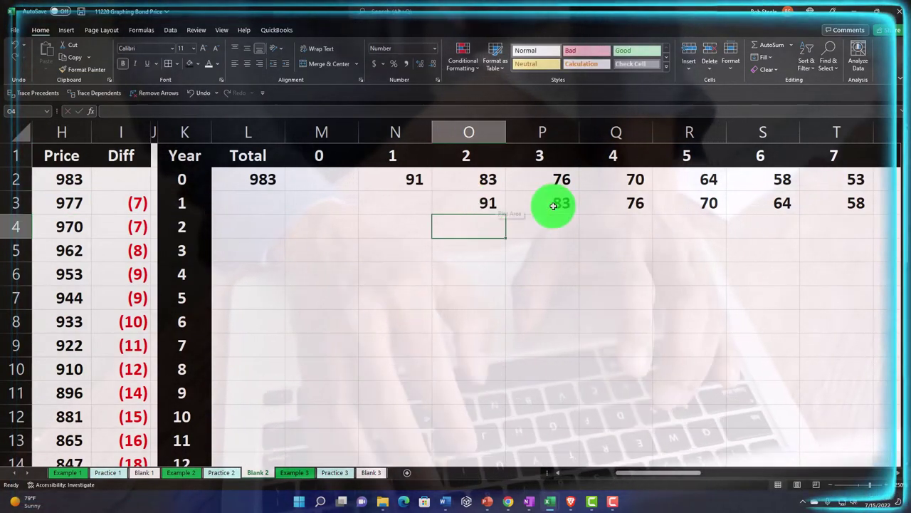
double_click(556, 205)
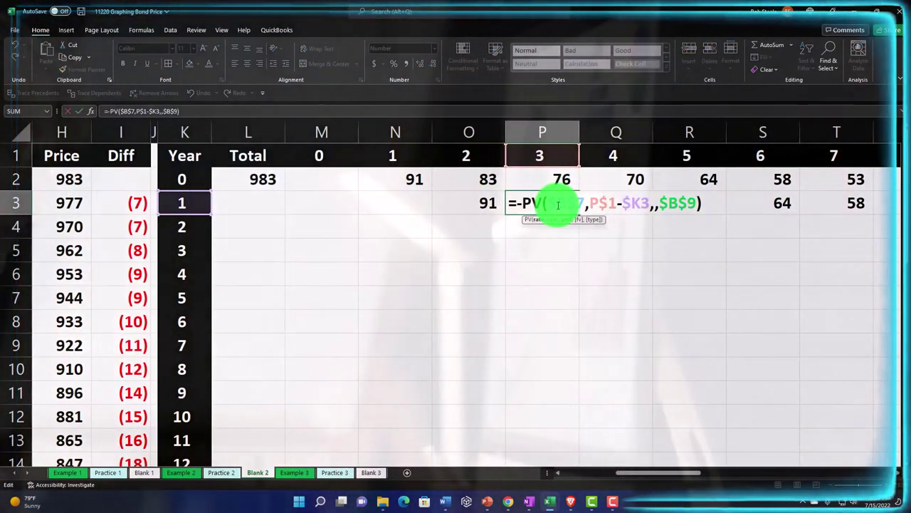
key("Return")
Step: Copy the total formula from L2 down to L3 and compare it with the year 1 price in H3
left_click(273, 187)
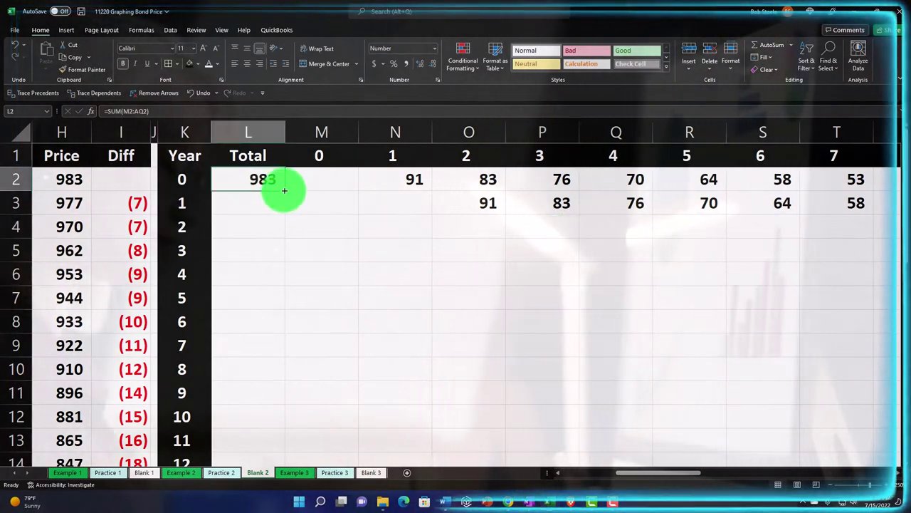
left_click_drag(283, 192, 284, 208)
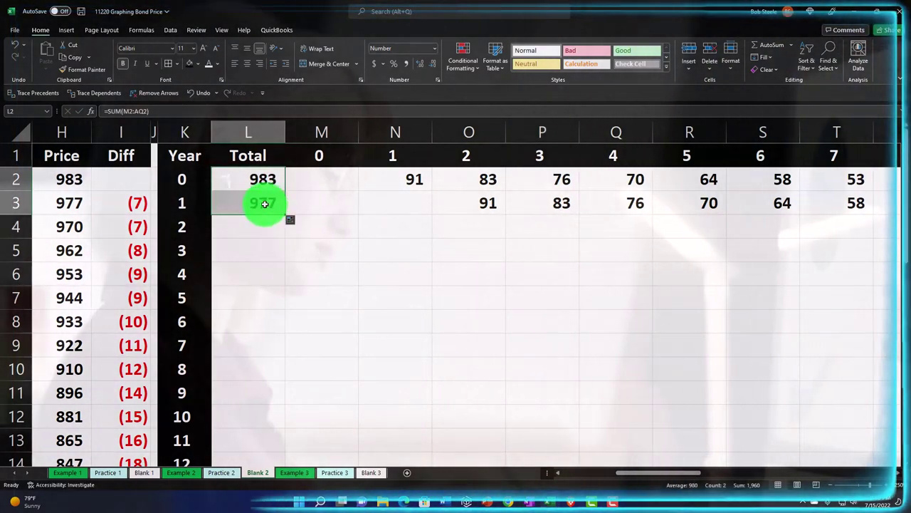
left_click(71, 204)
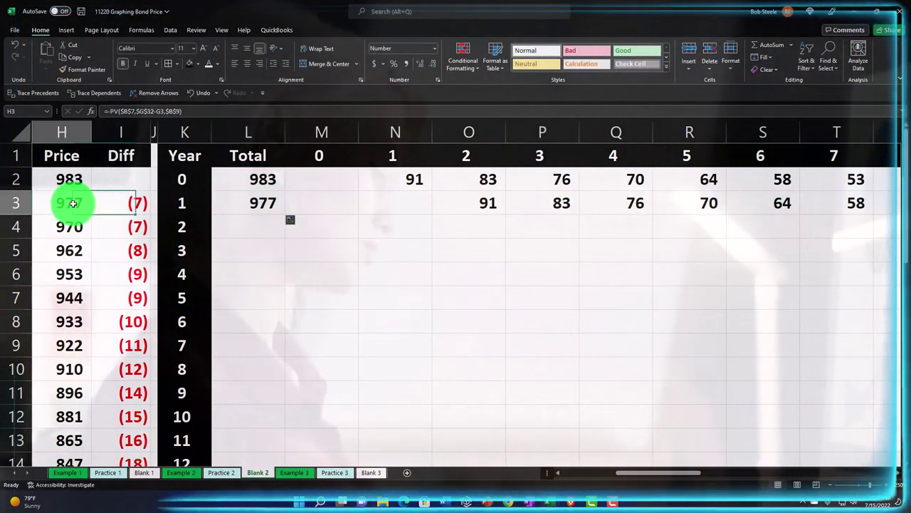
Step: Fill the present value formulas in O3:AQ3 down to row 40
left_click(492, 199)
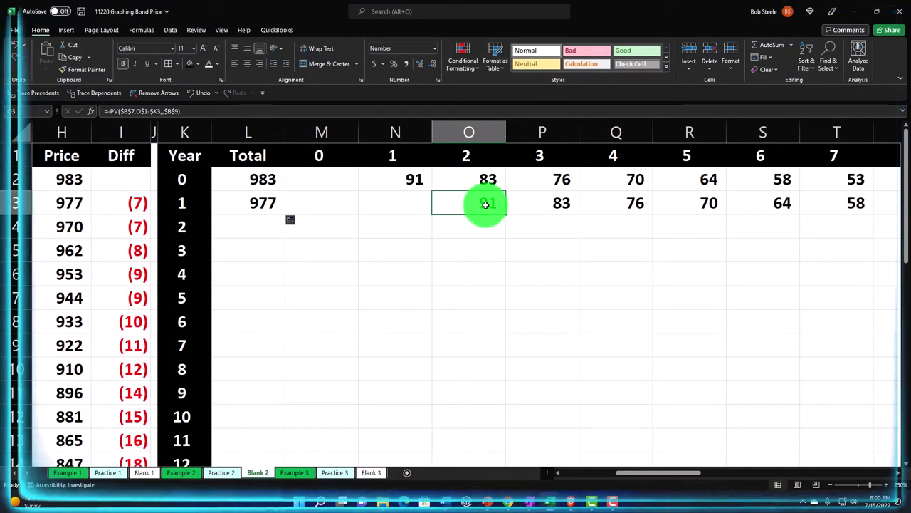
left_click_drag(480, 204, 572, 195)
left_click_drag(624, 213, 613, 440)
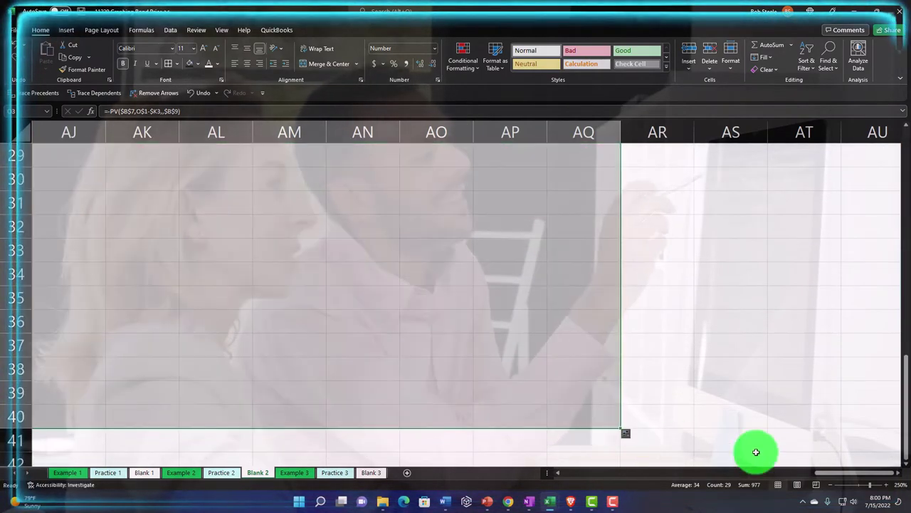
left_click_drag(823, 475, 655, 489)
scroll(193, 346, "up", 9)
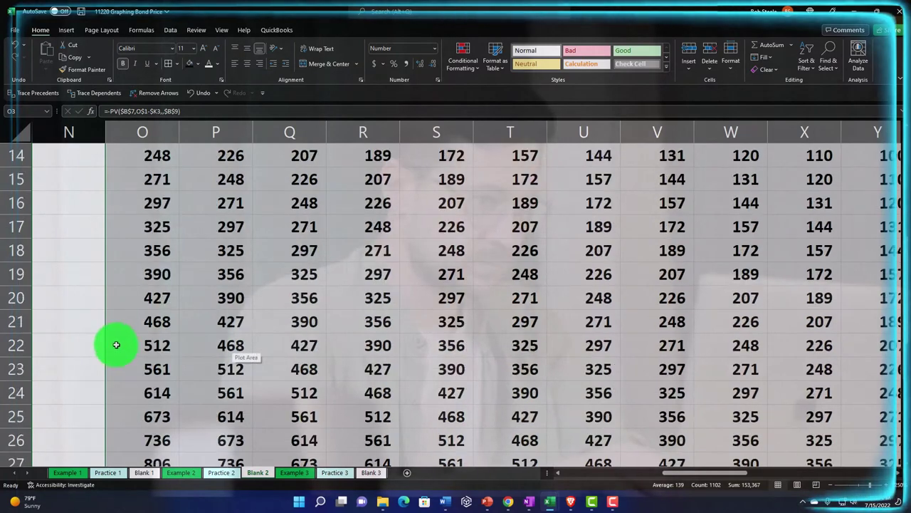
Step: Delete the surplus cells below the year 30 row, from K33 across to column AR, and check the area beneath
scroll(143, 363, "down", 2)
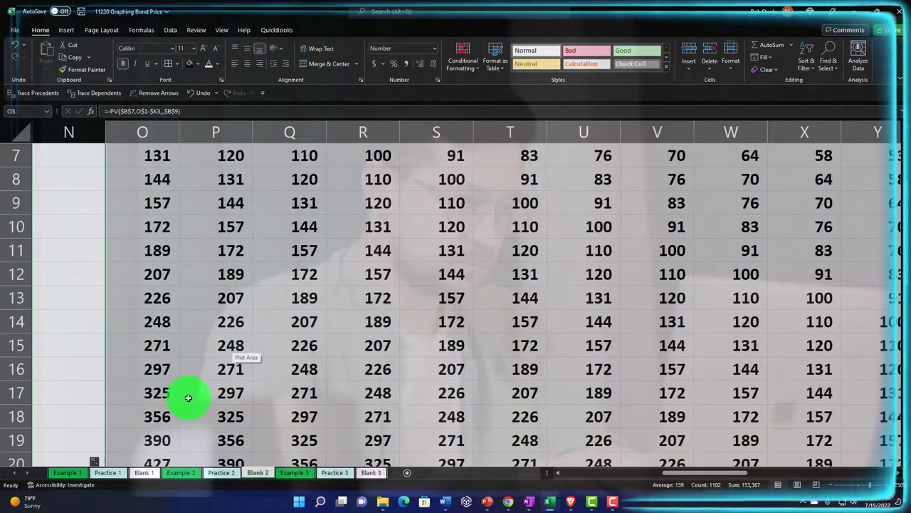
left_click_drag(691, 472, 647, 483)
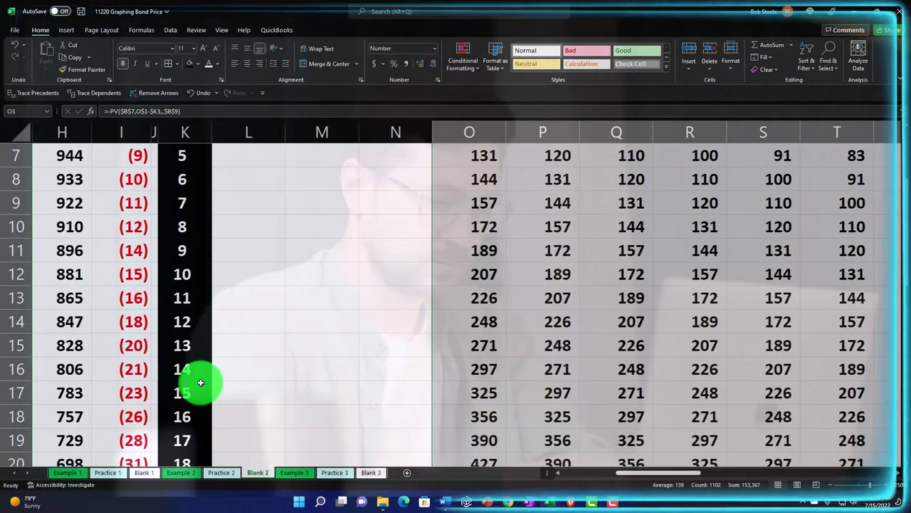
scroll(193, 379, "down", 4)
scroll(199, 399, "down", 3)
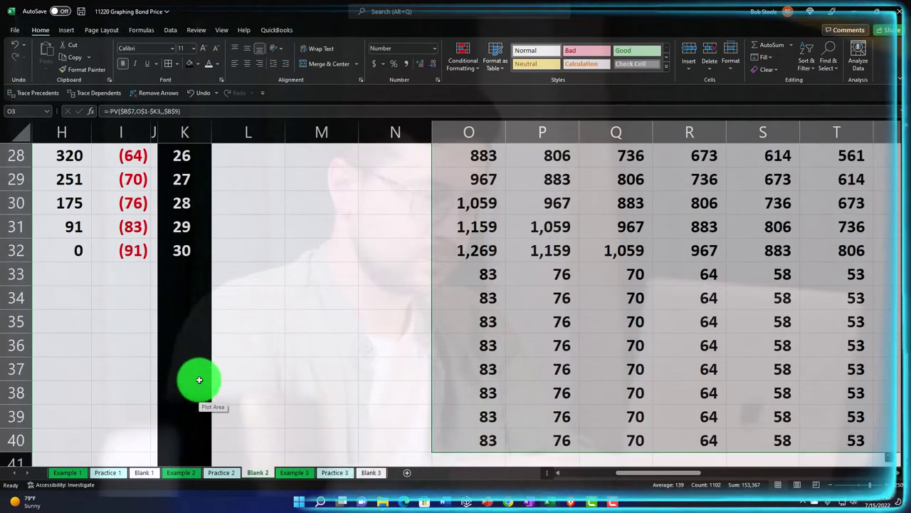
left_click(181, 273)
left_click_drag(181, 274, 712, 327)
right_click(475, 271)
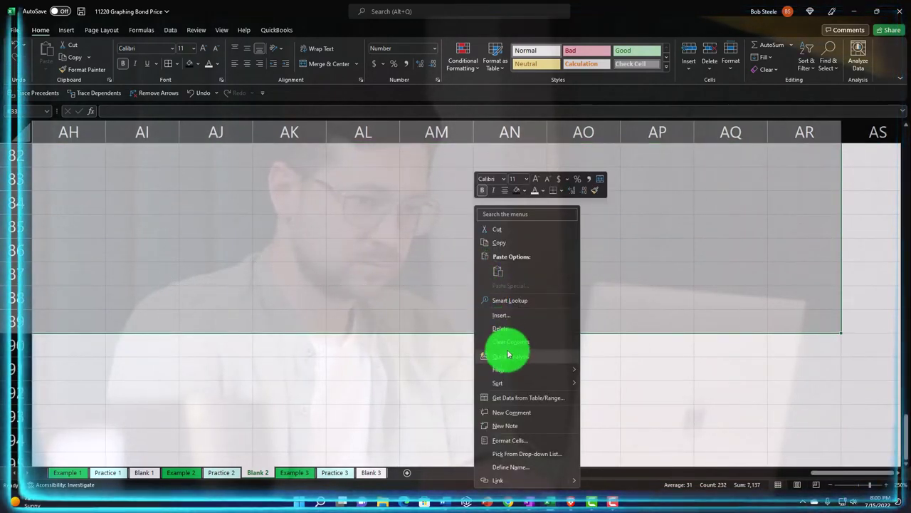
left_click(501, 327)
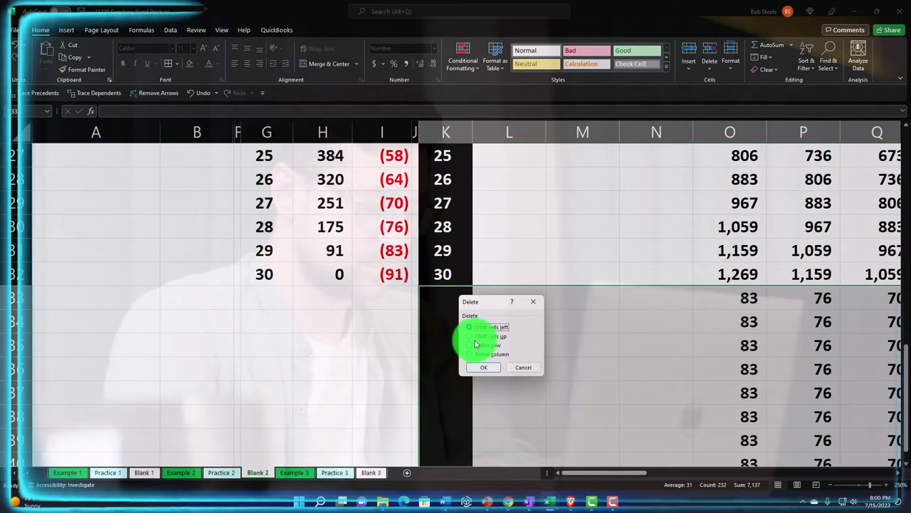
left_click(483, 366)
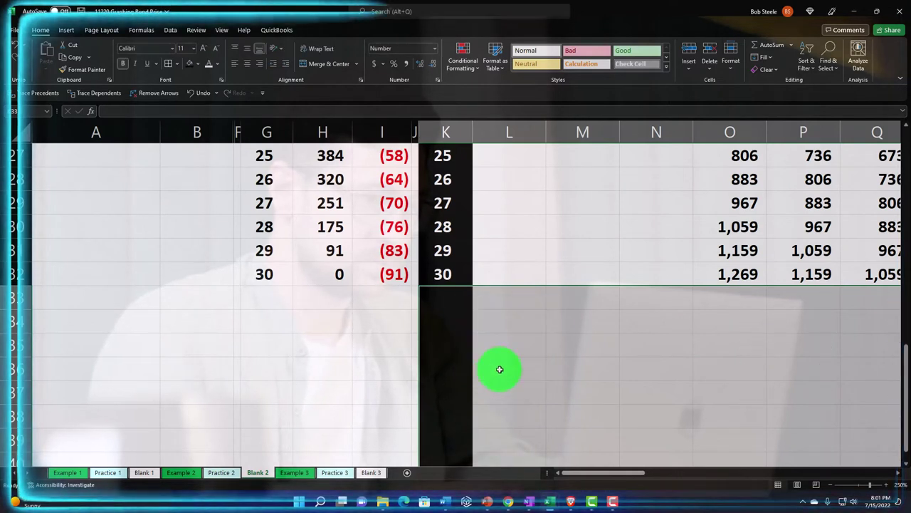
left_click(507, 369)
scroll(499, 367, "down", 8)
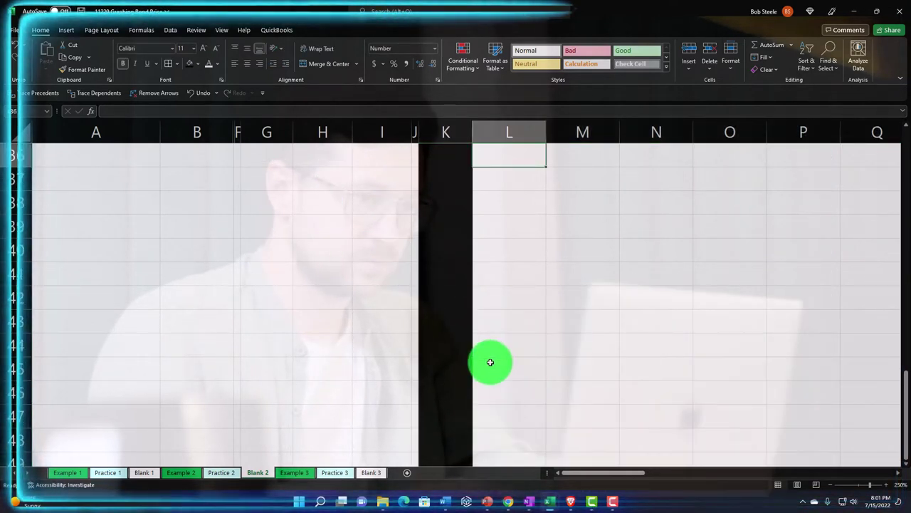
scroll(492, 366, "down", 10)
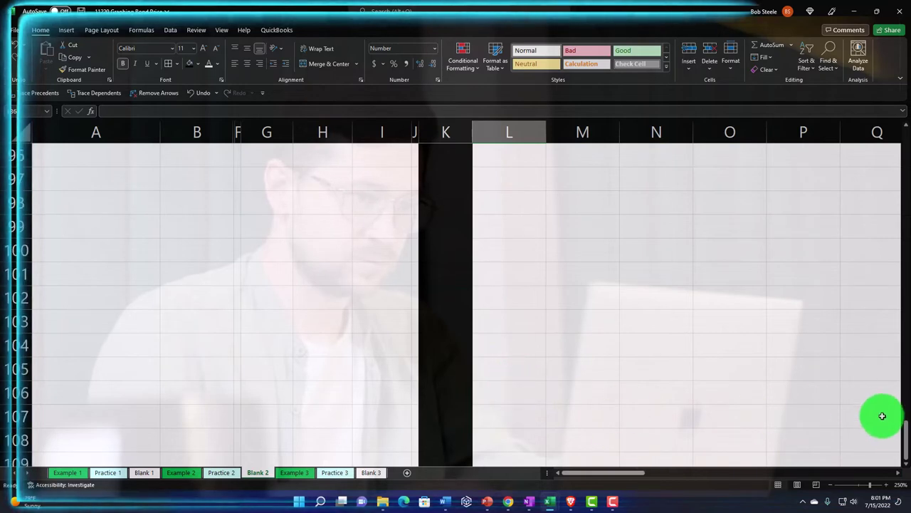
Step: Fill the year 1 total formula in L3 down to L32, the year 30 row
left_click_drag(908, 440, 906, 137)
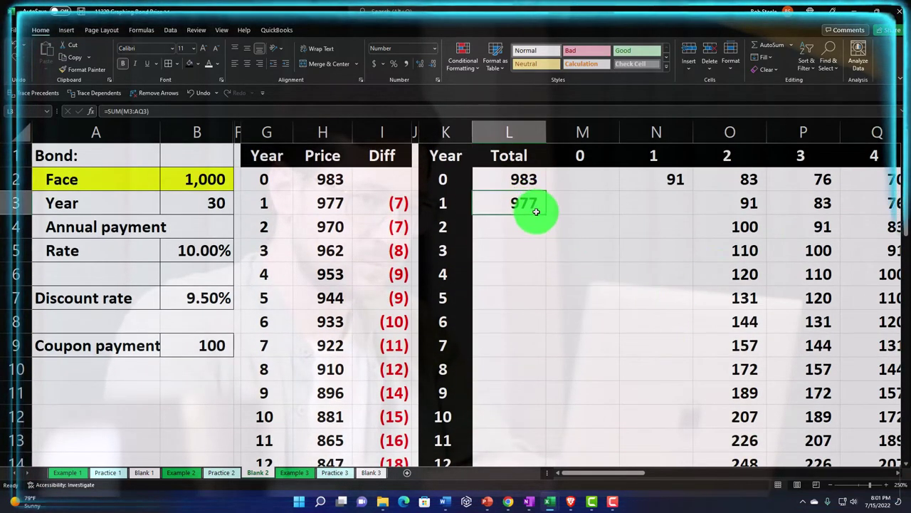
key("ctrl+shift+Down")
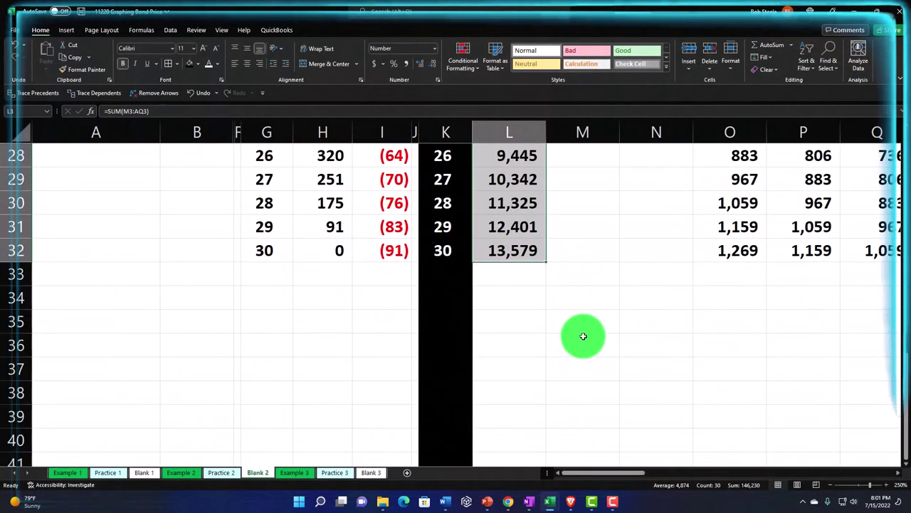
scroll(583, 336, "up", 9)
left_click(648, 270)
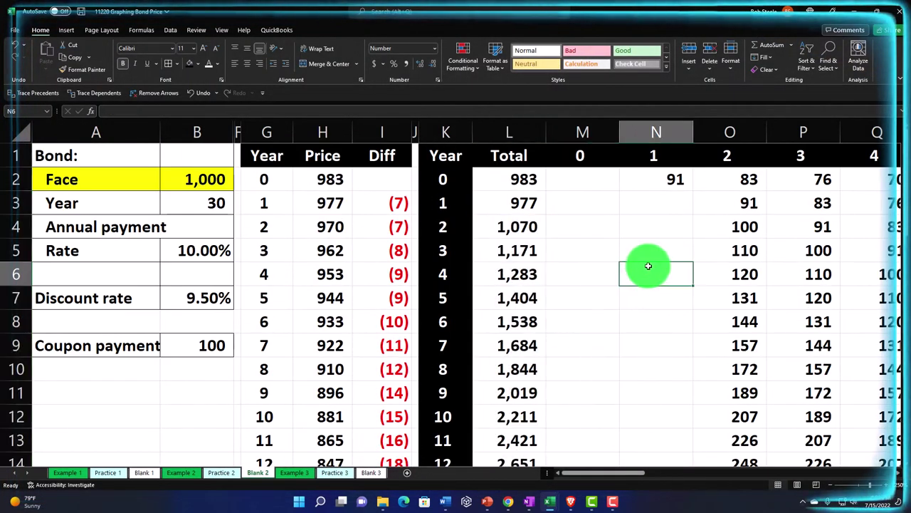
Step: Clear the year 2 column from O4 down, below its year 1 value
key("Right")
key("Right")
key("Right")
key("Right")
key("Right")
key("Right")
key("Right")
key("Right")
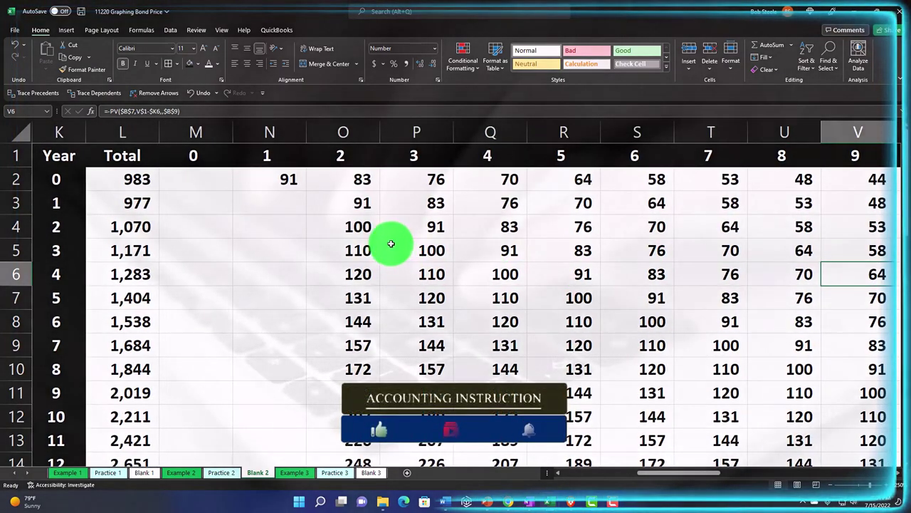
left_click_drag(366, 229, 361, 486)
scroll(325, 366, "up", 7)
key("Delete")
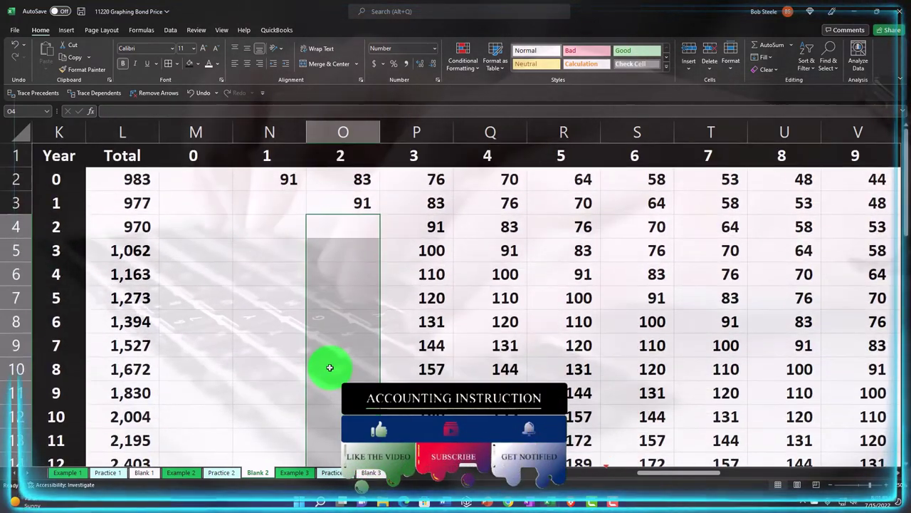
Step: Compare the year 2 total in L4 with the year 2 price in column H
left_click(365, 226)
key("Left")
key("Left")
key("Left")
key("Left")
key("Left")
key("Left")
key("Left")
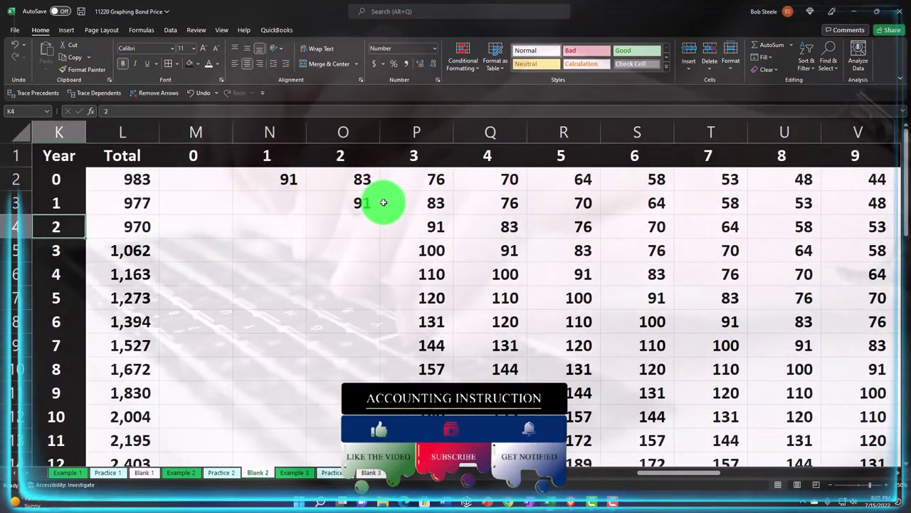
key("Right")
key("Right")
key("Right")
key("Right")
key("Right")
key("Right")
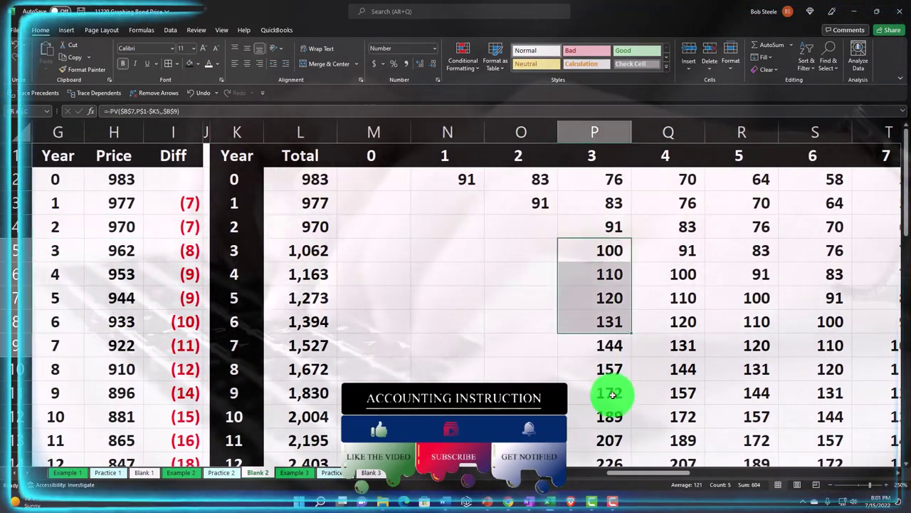
Step: Clear the surplus values below each column's 91 in the grid, from the year 3 column P through the year 10 column W
left_click_drag(617, 489, 617, 490)
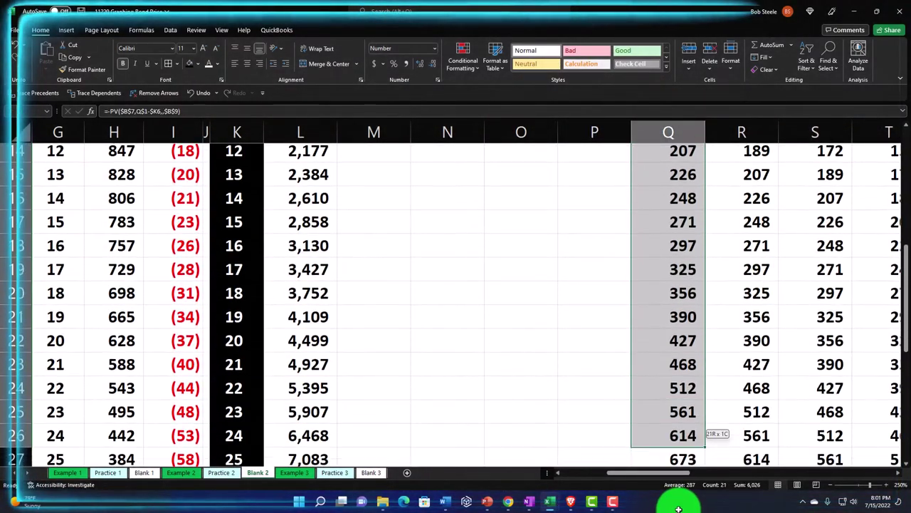
scroll(699, 370, "up", 3)
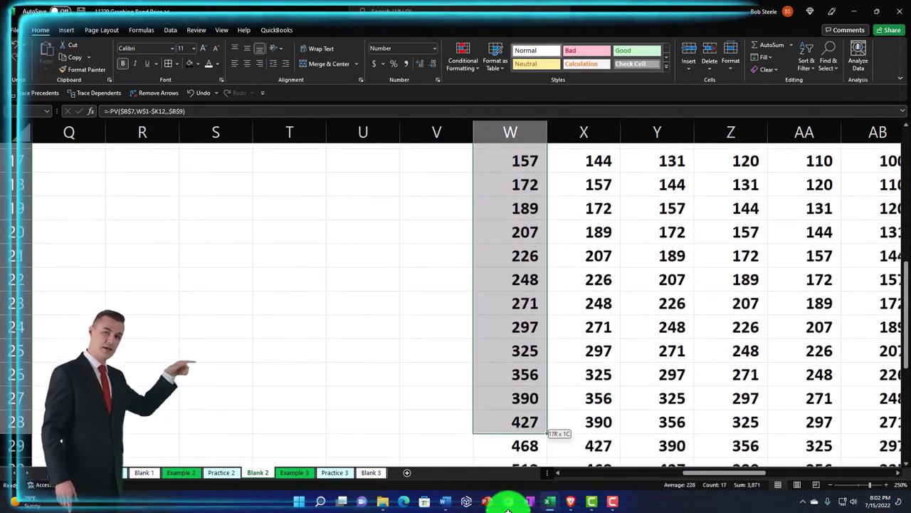
key("Delete")
scroll(542, 418, "up", 5)
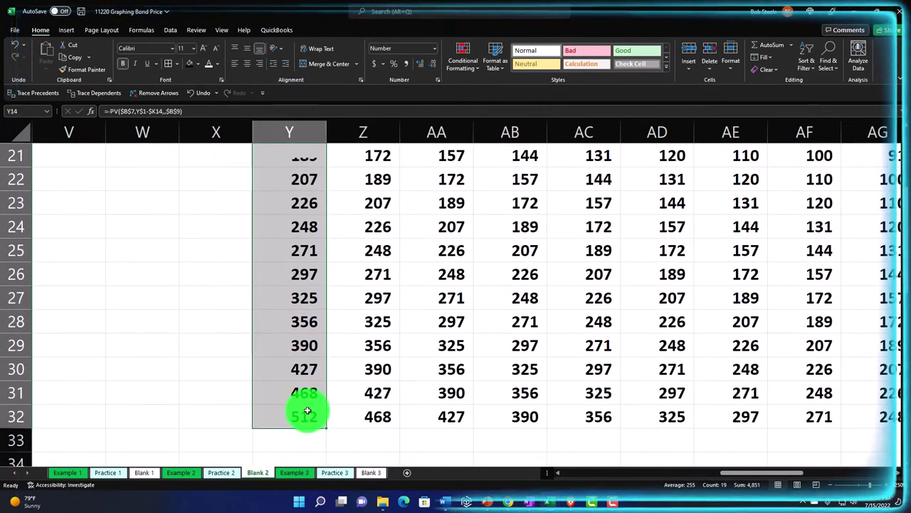
Step: Clear the cells below the diagonal down to row 32 in columns Z through AD, starting one row lower each time
left_click_drag(377, 487, 378, 483)
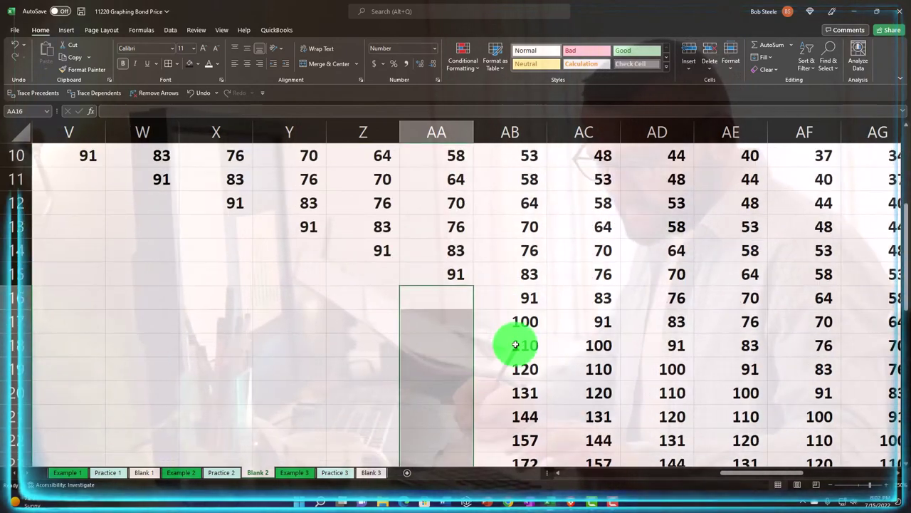
left_click_drag(520, 490, 521, 492)
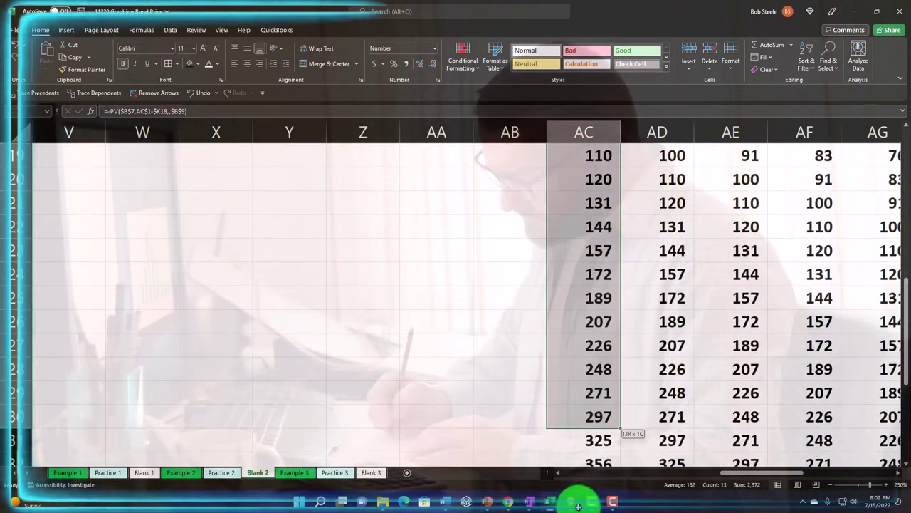
key("Delete")
scroll(656, 384, "up", 3)
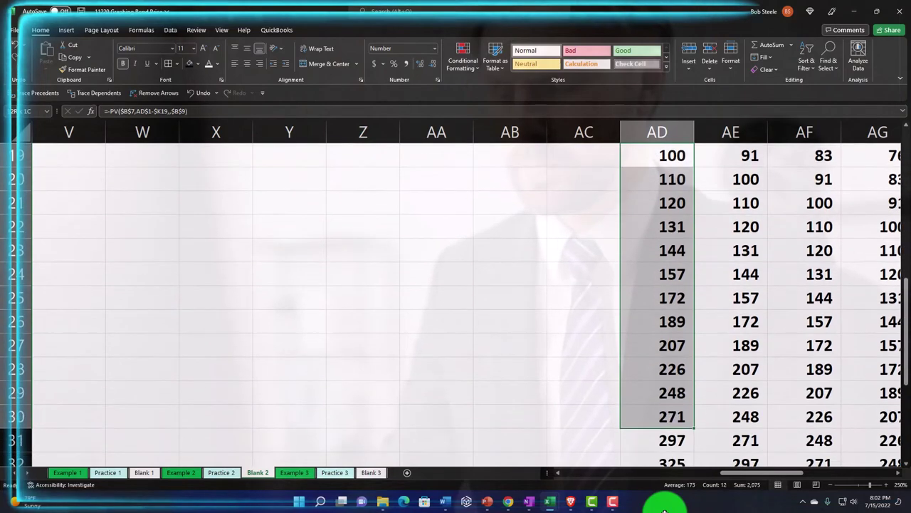
key("Delete")
scroll(705, 456, "up", 2)
Step: Clear the values below the diagonal in AE20:AE32 and AF21:AF32
scroll(738, 474, "right", 3)
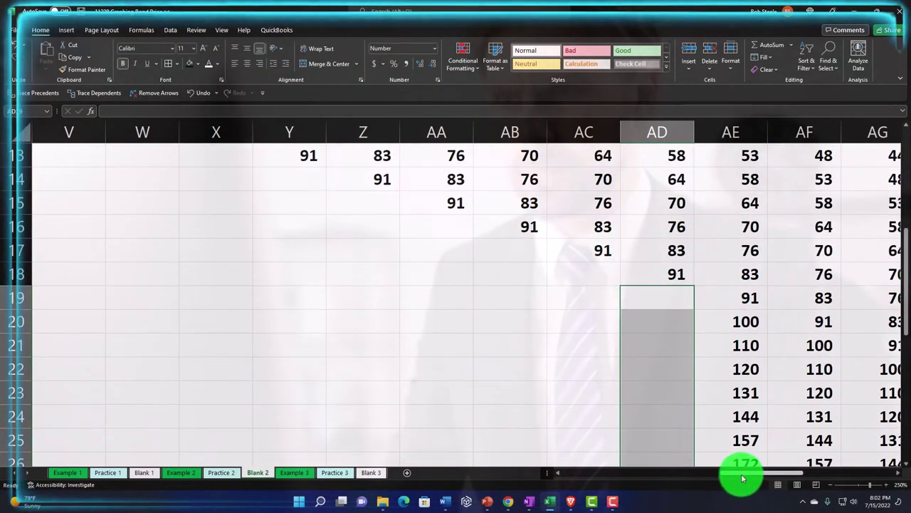
scroll(590, 366, "right", 2)
scroll(508, 331, "down", 2)
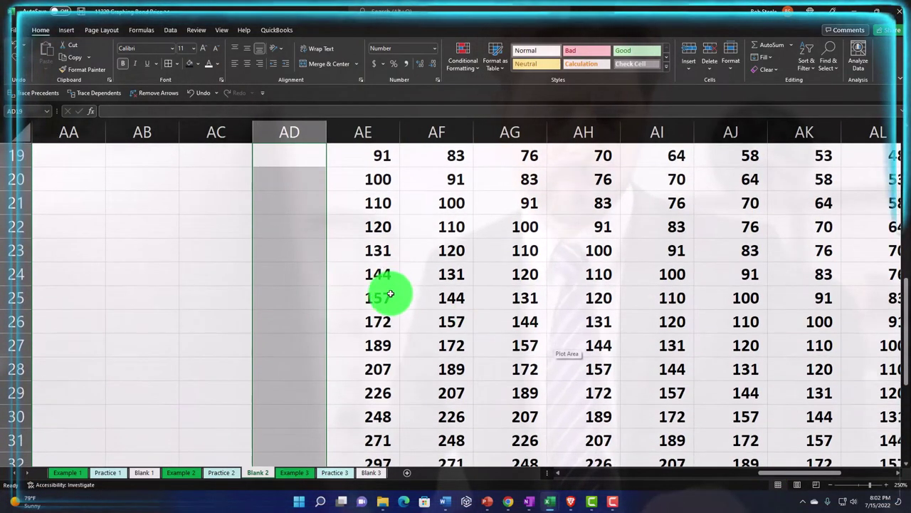
scroll(390, 299, "down", 1)
scroll(391, 299, "up", 2)
left_click_drag(378, 249, 386, 484)
key("Delete")
scroll(413, 335, "up", 2)
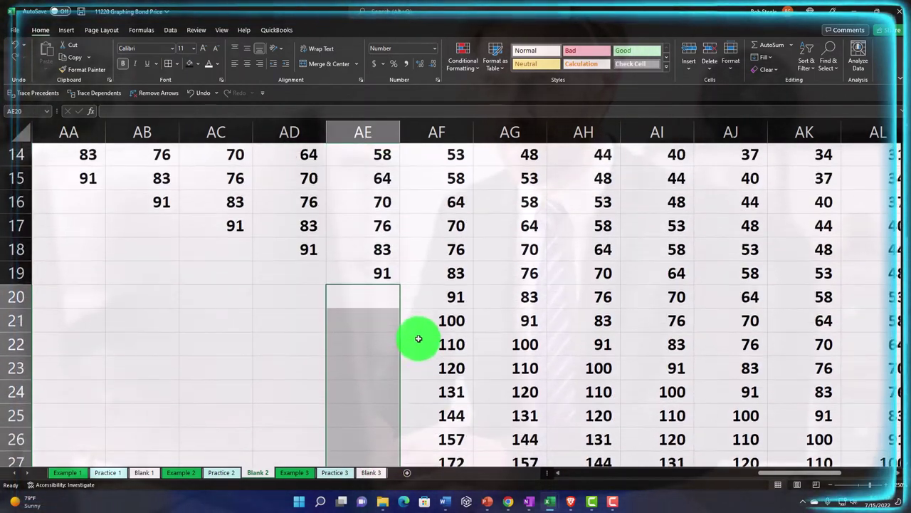
left_click_drag(447, 327, 446, 434)
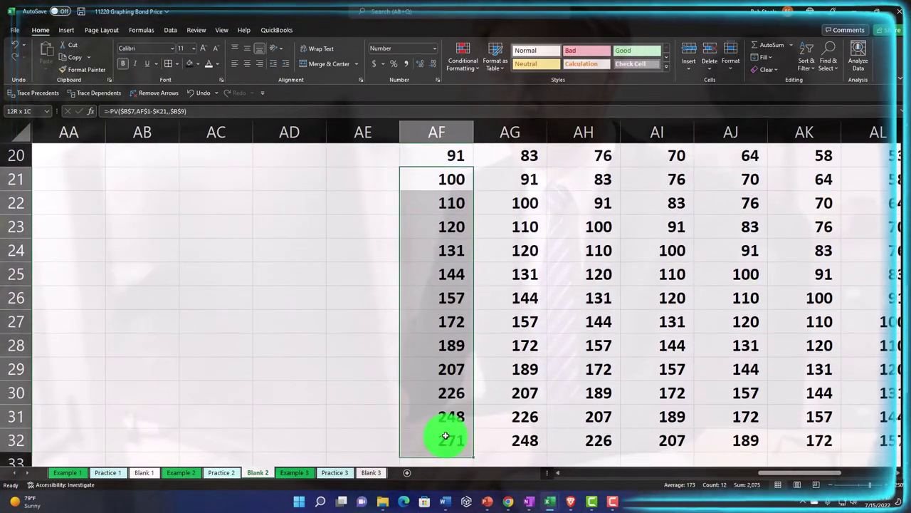
key("Delete")
Step: Clear the values beneath the diagonal through row 32 in columns AG to AK, beginning at AG22 and ending with AK26
left_click_drag(527, 206, 519, 443)
key("Delete")
left_click_drag(585, 227, 586, 441)
key("Delete")
left_click_drag(684, 256, 671, 425)
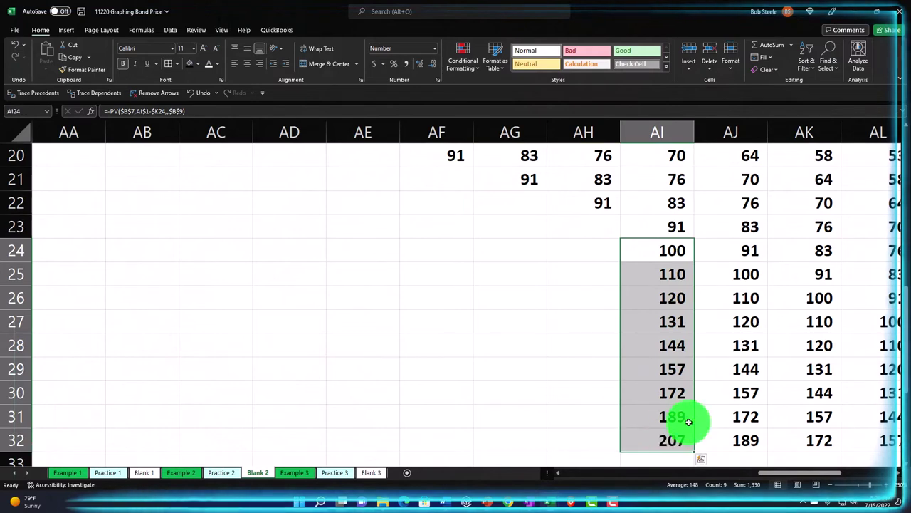
key("Delete")
left_click_drag(748, 269, 748, 434)
key("Delete")
left_click_drag(819, 297, 814, 433)
key("Delete")
Step: Clear AQ32, AP31:AP32 and AO30:AO32 at the lower end of the grid
left_click_drag(787, 473, 836, 472)
left_click(811, 438)
key("Delete")
left_click_drag(741, 417, 755, 438)
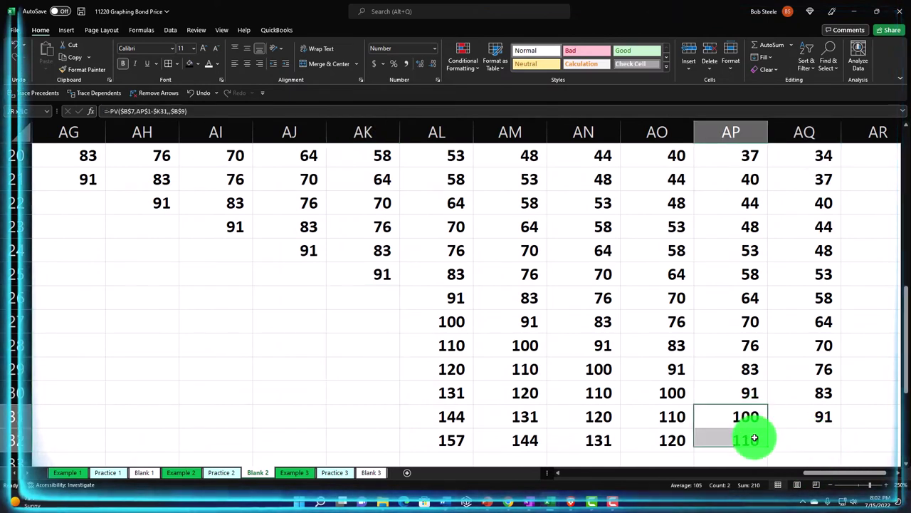
key("Delete")
left_click_drag(685, 393, 677, 434)
key("Delete")
Step: Clear AN29:AN32, AM28:AM32 and AL27:AL32 to finish the triangular payment grid
left_click_drag(593, 370, 595, 430)
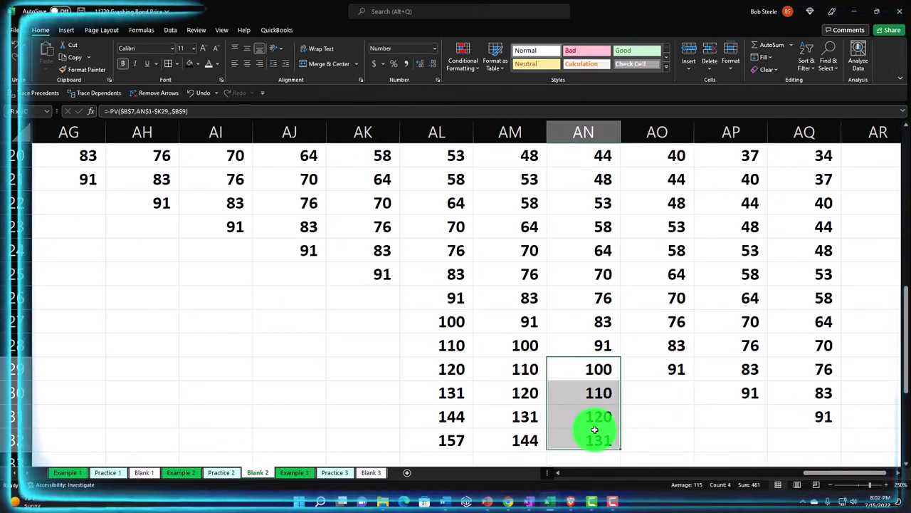
key("Delete")
left_click_drag(513, 346, 523, 440)
key("Delete")
left_click_drag(453, 322, 453, 440)
key("Delete")
scroll(742, 444, "up", 3)
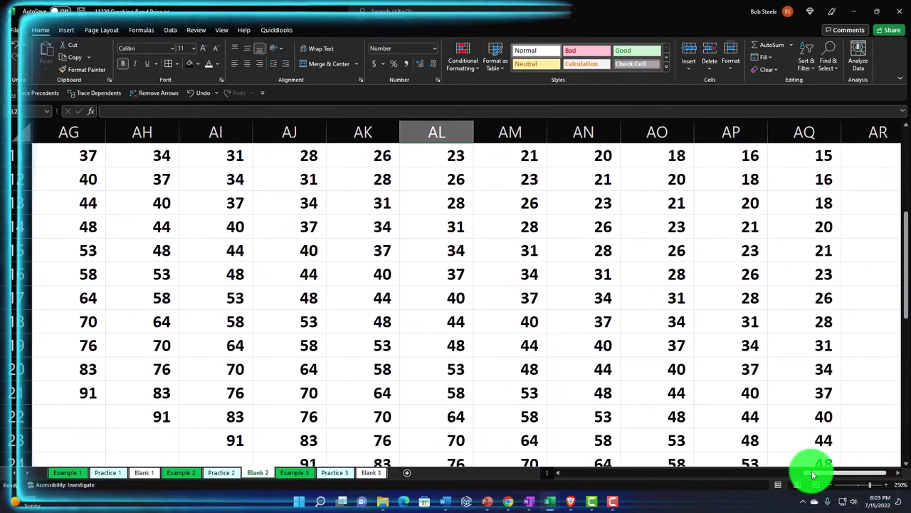
Step: Compare the Total column L with the Price column H year by year, from year 0 down to year 30
left_click_drag(814, 475, 665, 474)
scroll(451, 378, "up", 4)
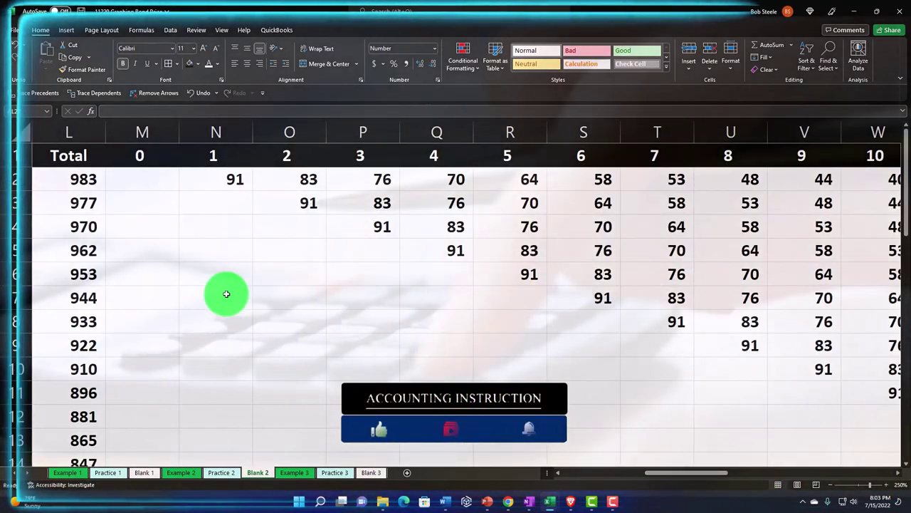
scroll(84, 215, "left", 1)
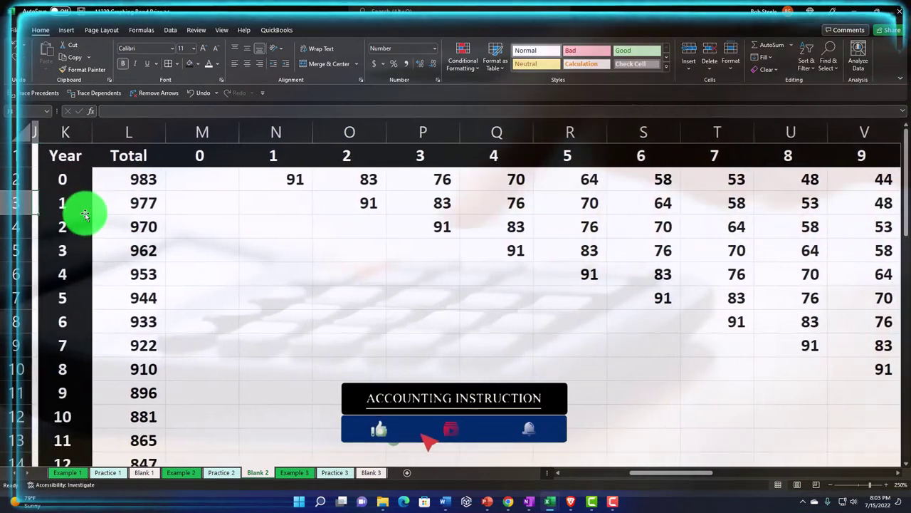
scroll(84, 215, "left", 4)
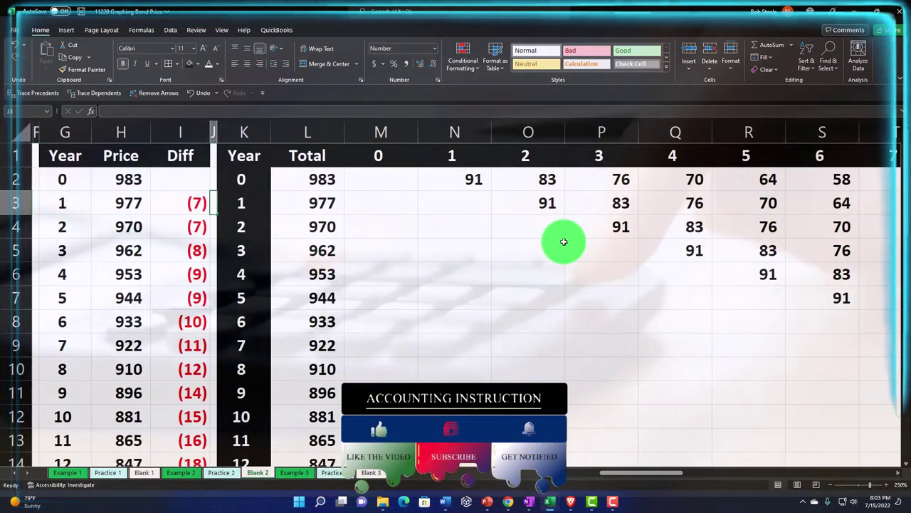
left_click(302, 185)
key("Down")
key("Down")
key("Down")
key("Down")
key("Down")
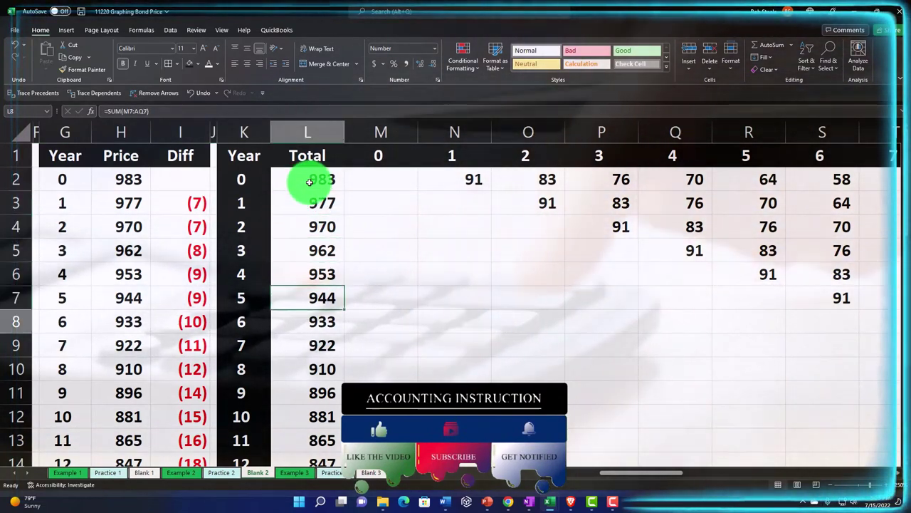
key("Down")
key("Down")
key("Down")
key("Down")
key("Down")
key("Down")
key("Down")
key("Down")
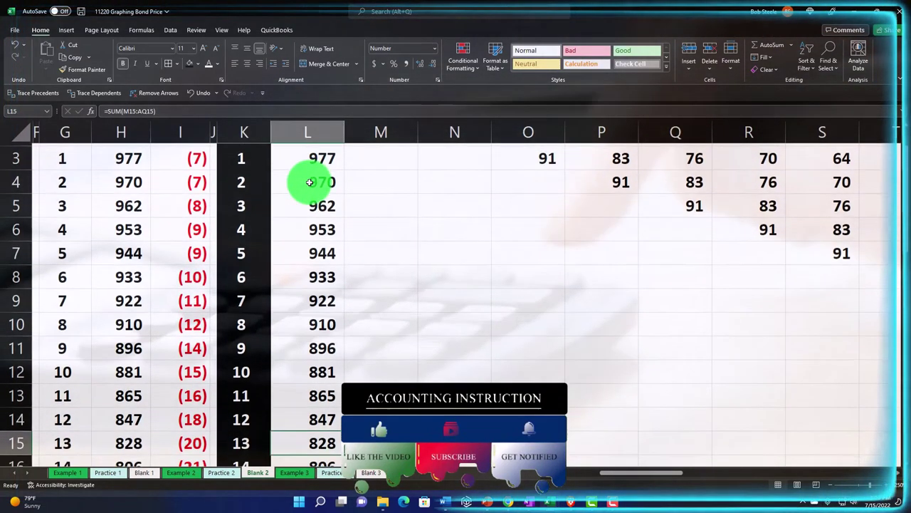
key("Down")
key("Down")
key("Down")
key("Down")
key("Down")
key("Down")
key("Down")
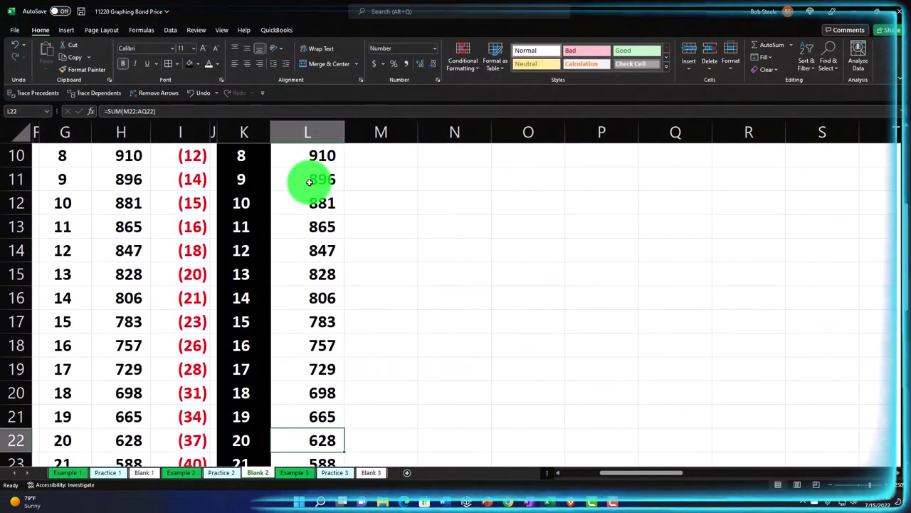
key("Down")
key("Down")
key("Down")
key("Down")
key("Down")
key("Down")
key("Down")
key("Down")
key("Down")
key("Down")
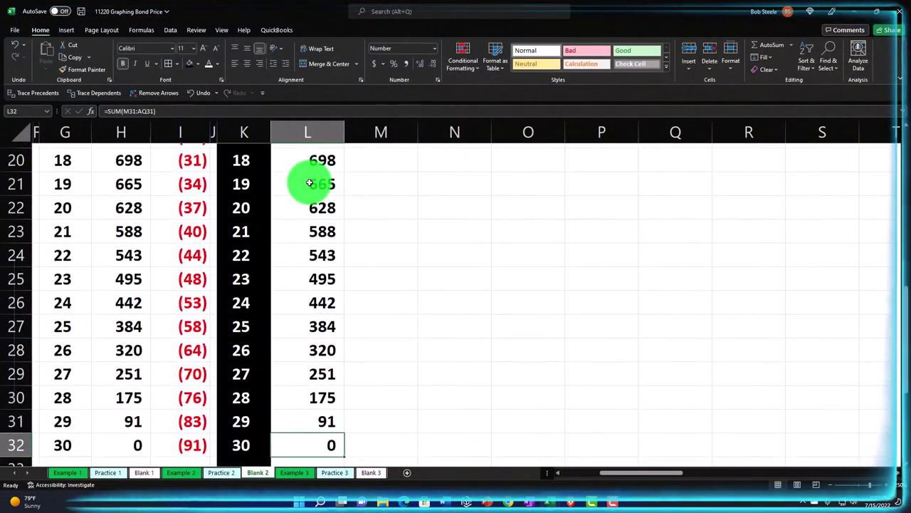
key("Down")
scroll(340, 219, "up", 7)
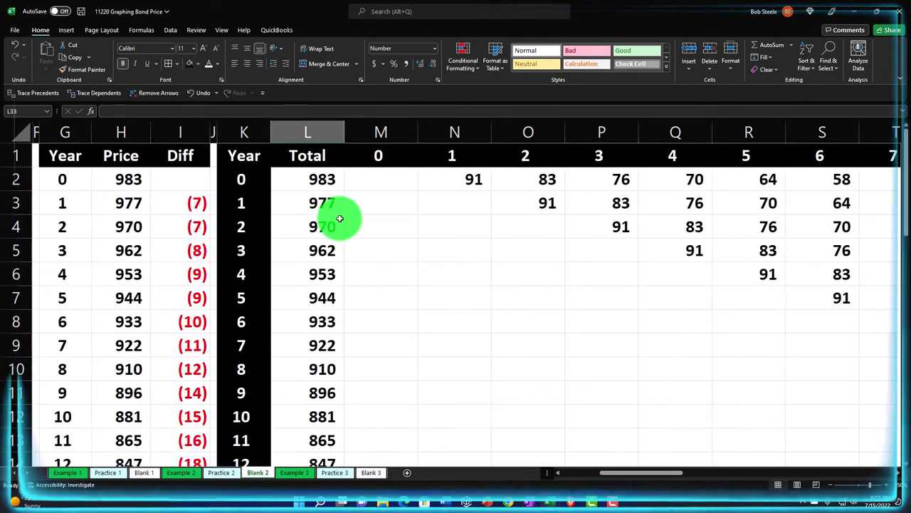
Step: Narrow the year columns M through AQ to a uniform smaller width
left_click_drag(381, 131, 757, 136)
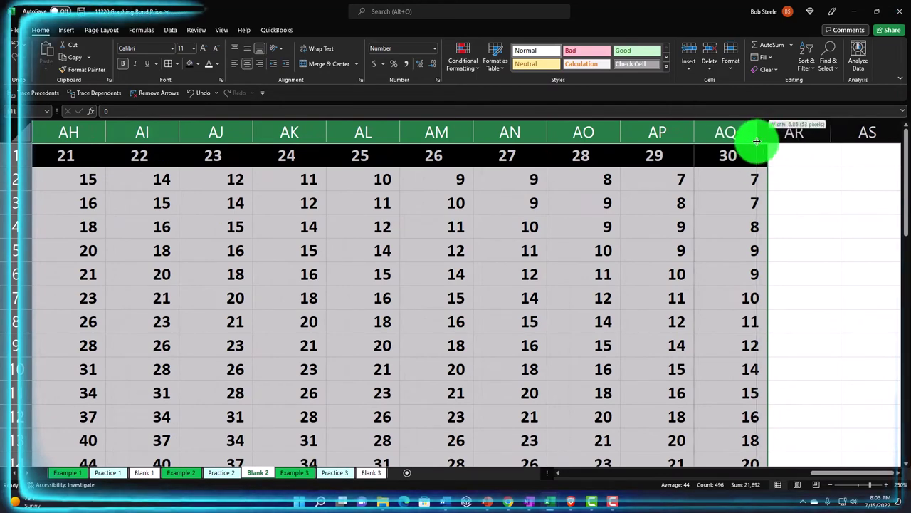
scroll(632, 204, "down", 9)
scroll(641, 178, "up", 5)
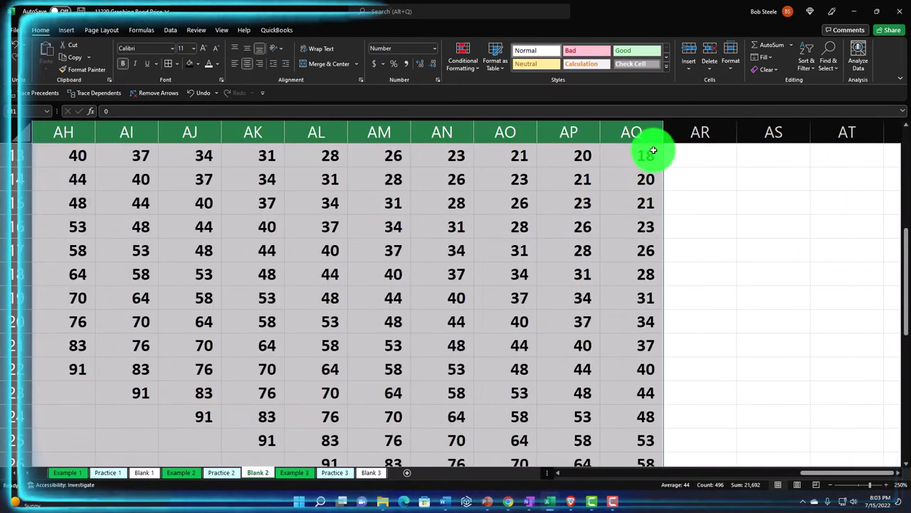
scroll(655, 171, "up", 4)
left_click_drag(662, 136, 555, 135)
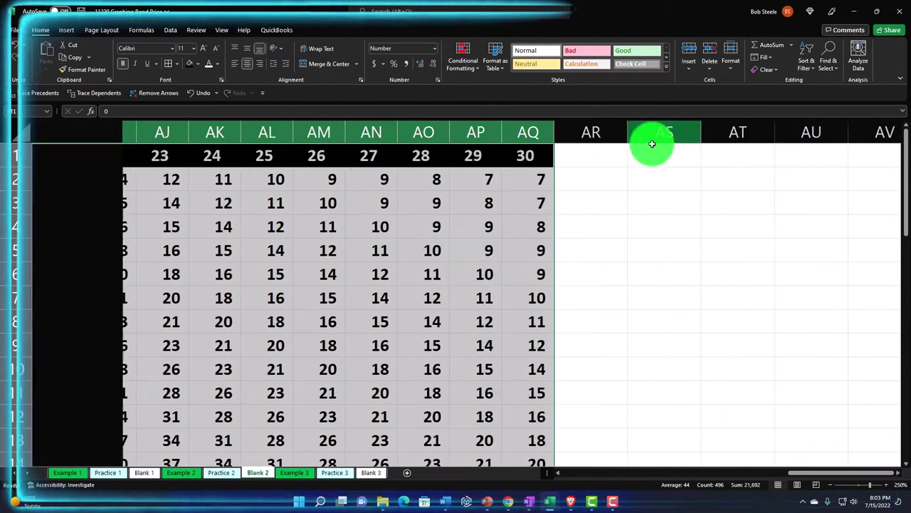
left_click(519, 186)
Step: Review the narrowed grid from the year 30 side, across the year 4 row, back to the bond inputs in column A
scroll(492, 371, "down", 3)
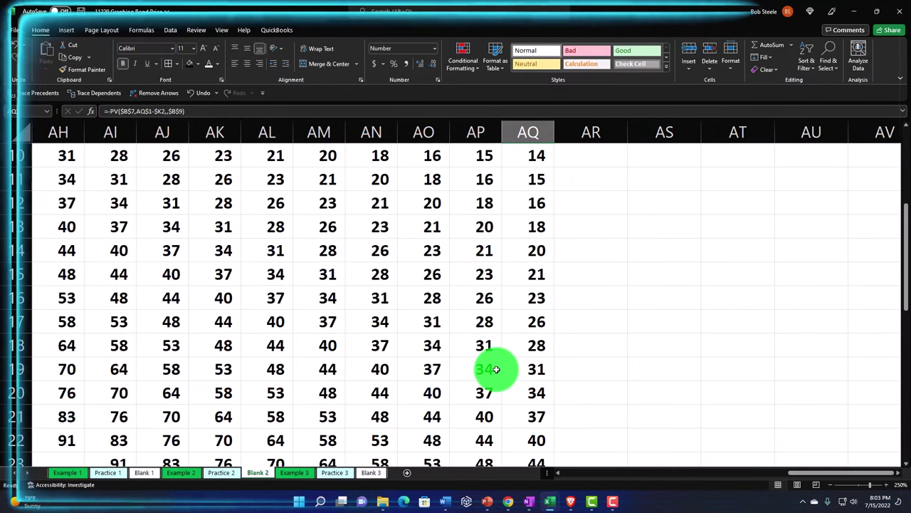
scroll(489, 366, "up", 3)
left_click(457, 275)
key("Left")
key("Left")
key("Left")
key("Left")
key("Left")
key("Left")
key("Left")
key("Left")
key("Left")
key("Left")
key("Left")
key("Left")
key("Left")
key("Left")
key("Left")
key("Left")
key("Left")
key("Left")
key("Left")
key("Left")
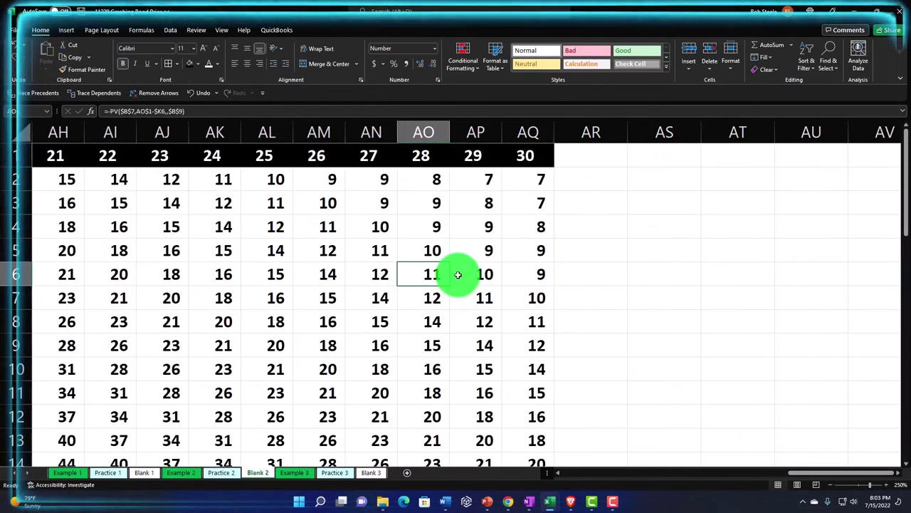
key("Left")
key("Left")
key("Left")
key("Left")
key("Left")
key("Left")
key("Left")
key("Left")
key("Left")
key("Left")
key("Left")
key("Left")
key("Left")
key("Left")
key("Left")
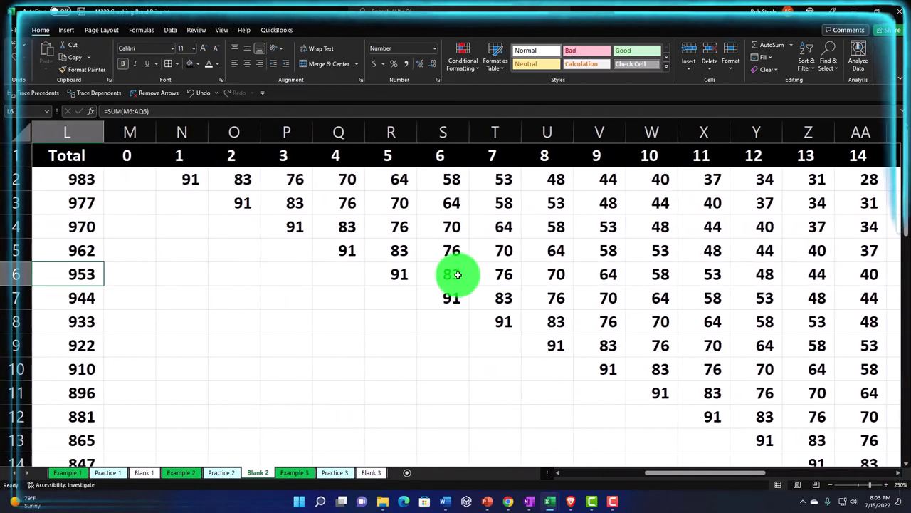
key("Left")
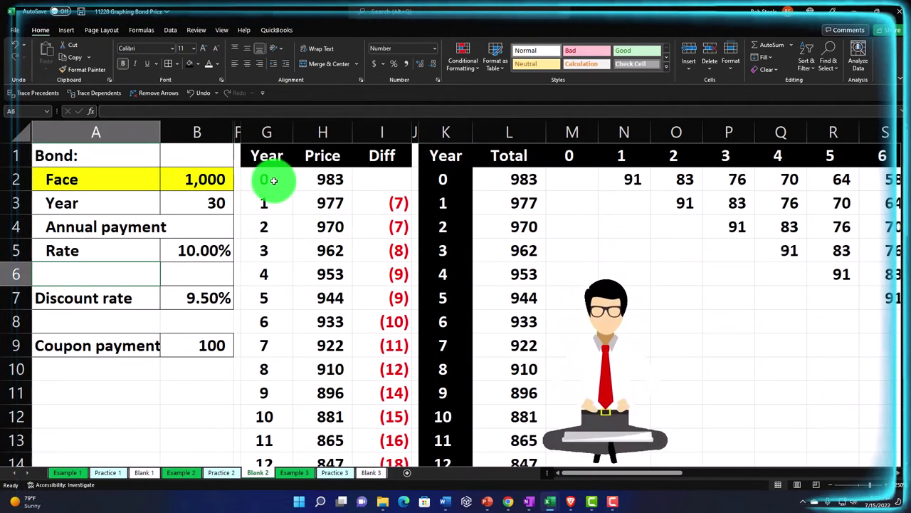
Step: Apply all borders and the recently used light blue fill to the totals and payment grid from L2 across to column AQ
left_click_drag(275, 179, 333, 425)
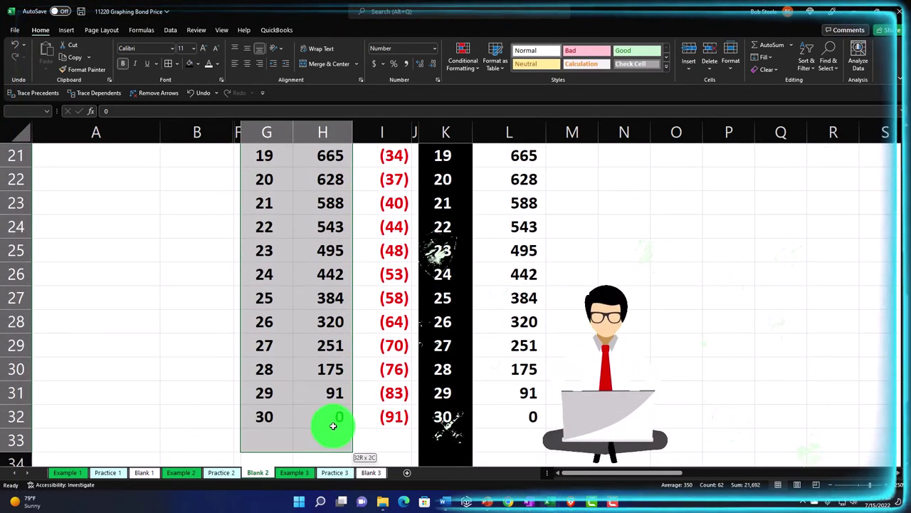
scroll(456, 299, "up", 7)
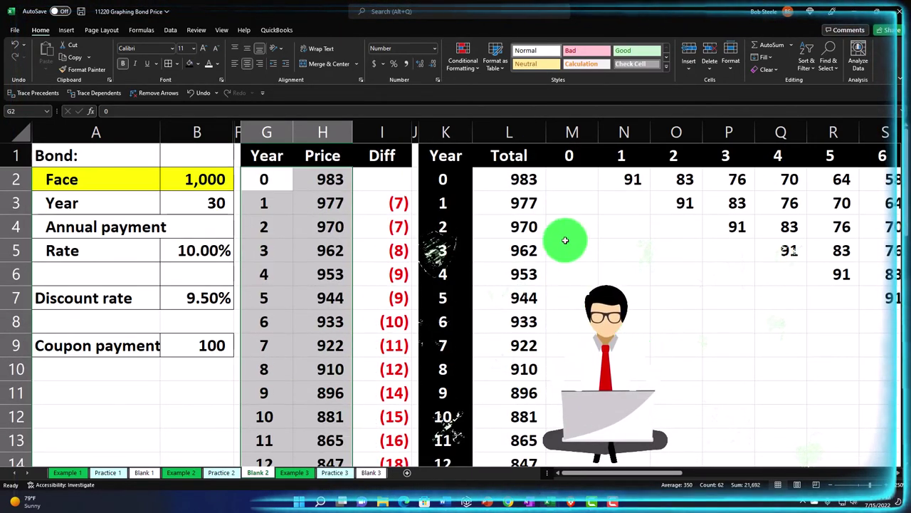
left_click_drag(506, 185, 762, 489)
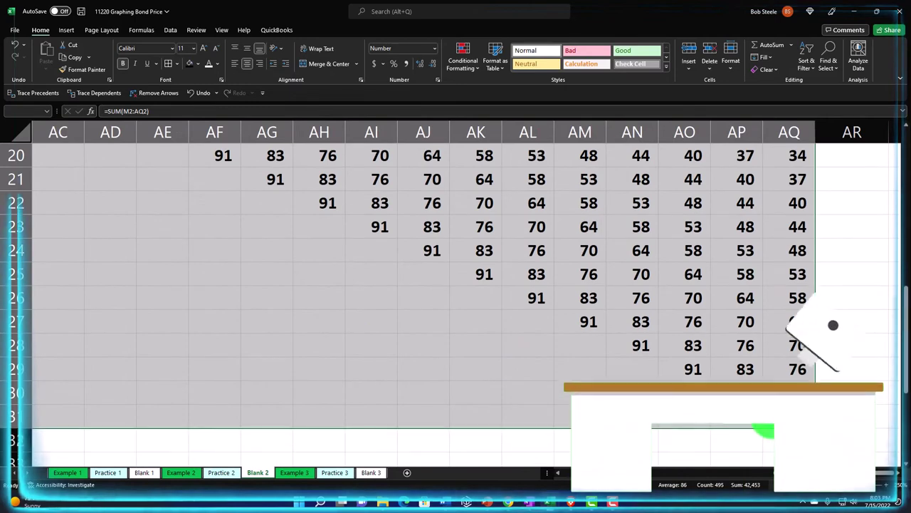
key("ctrl+BackSpace")
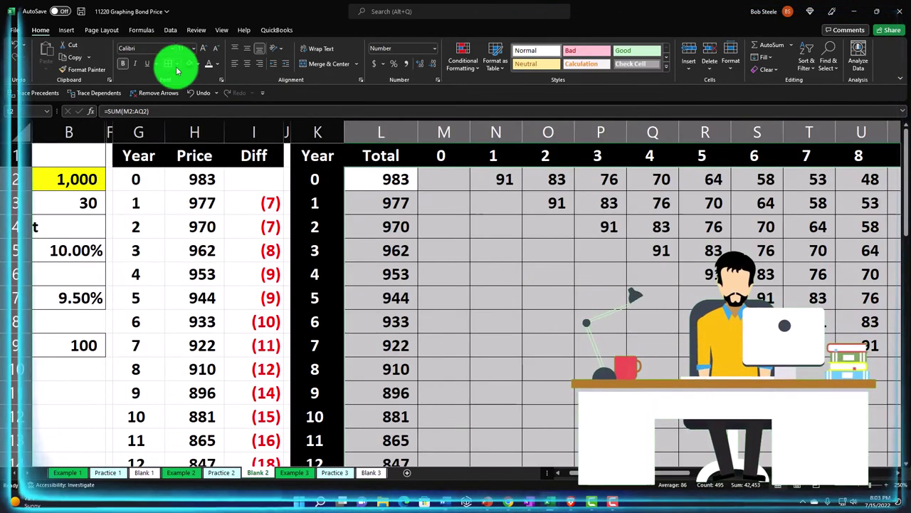
left_click(198, 64)
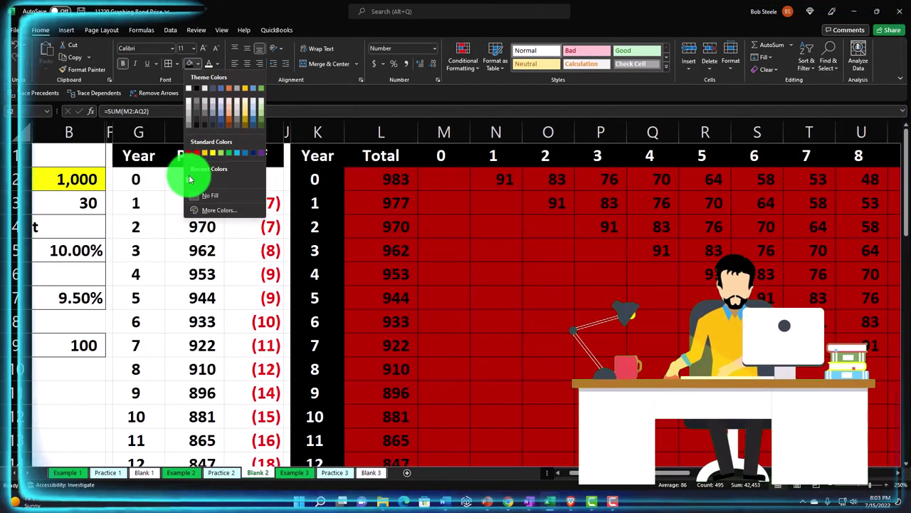
left_click(190, 180)
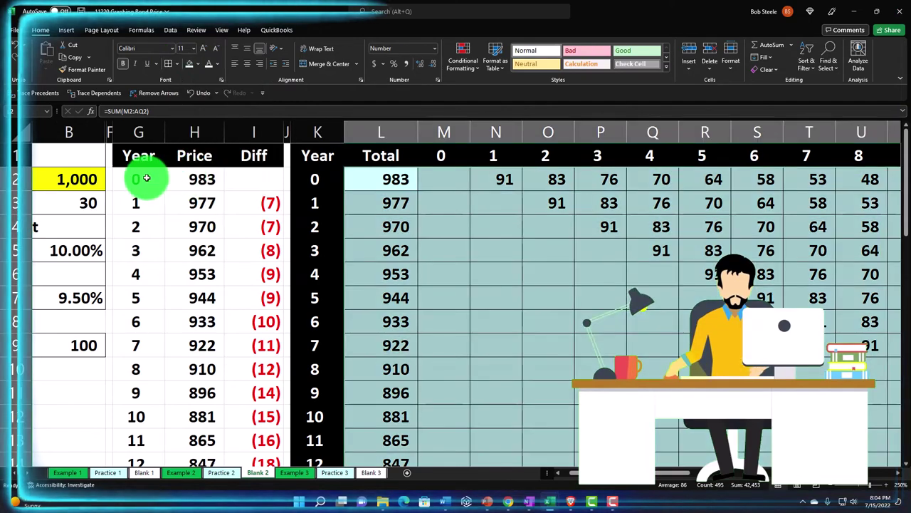
Step: Apply all borders and the light blue fill to the price table G2:I32 and the year 30 row from L32 to AQ32
left_click_drag(141, 178, 240, 416)
left_click(169, 64)
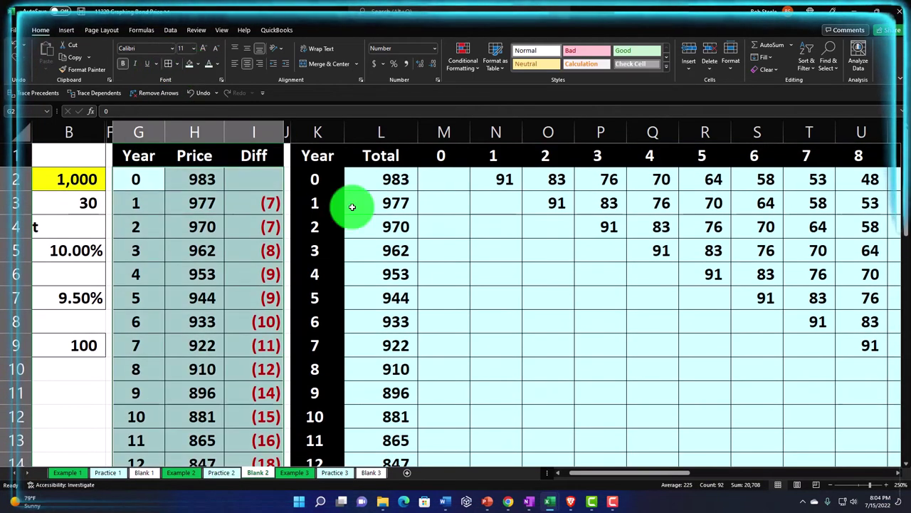
scroll(399, 244, "down", 8)
left_click_drag(403, 321, 847, 315)
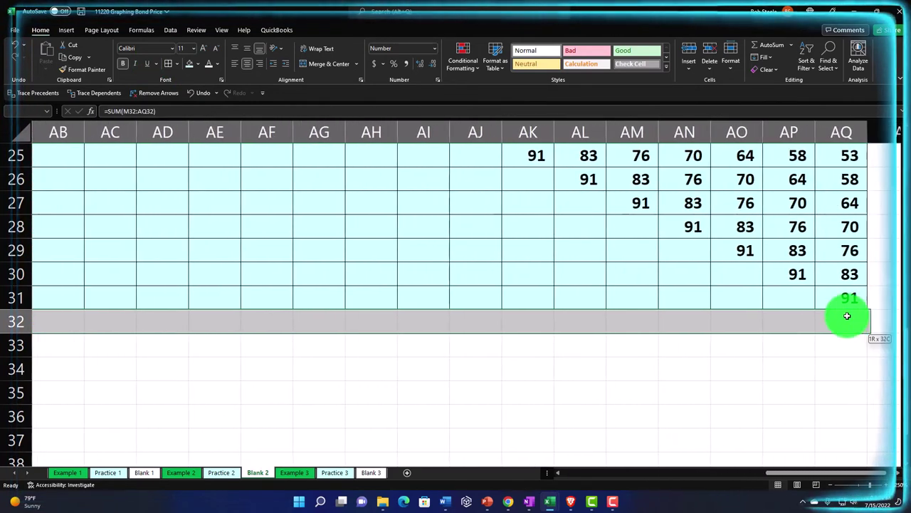
left_click(187, 63)
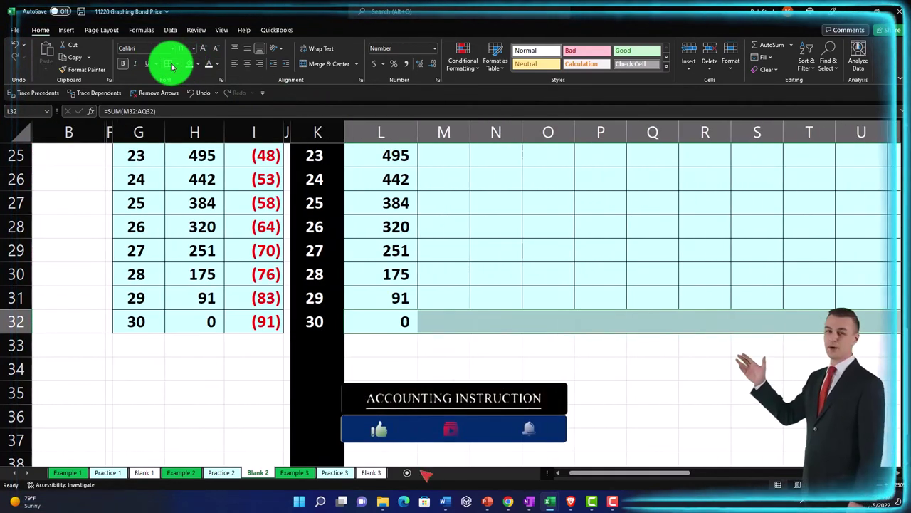
Step: Insert a Scatter with Smooth Lines and Markers chart from the year and price data in G2:H32
scroll(177, 218, "up", 5)
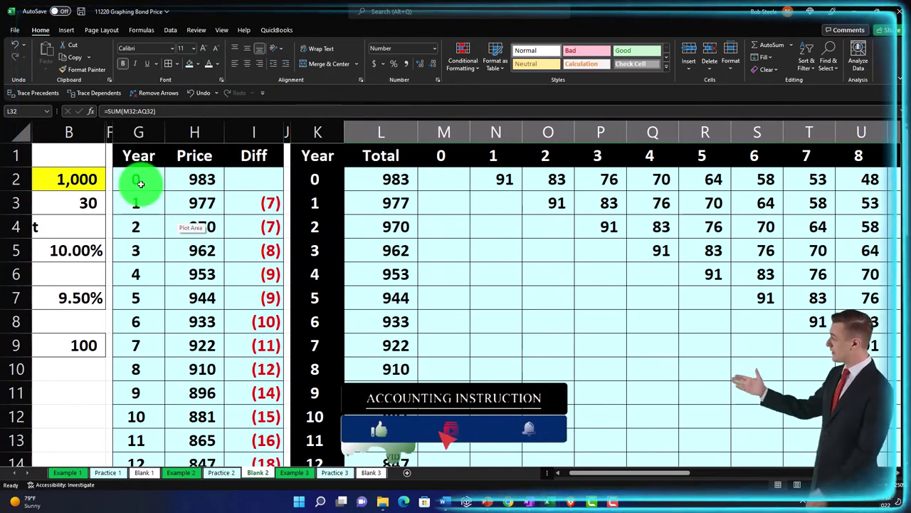
left_click_drag(138, 183, 192, 428)
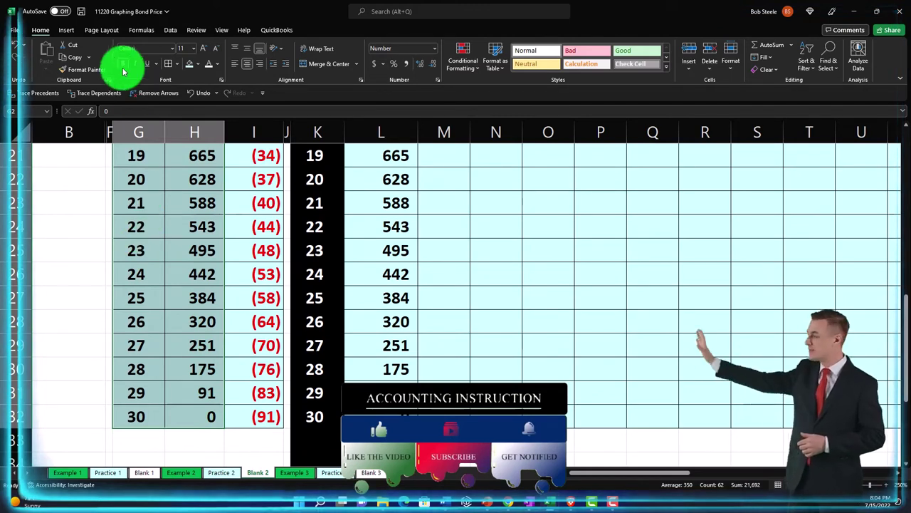
left_click(67, 31)
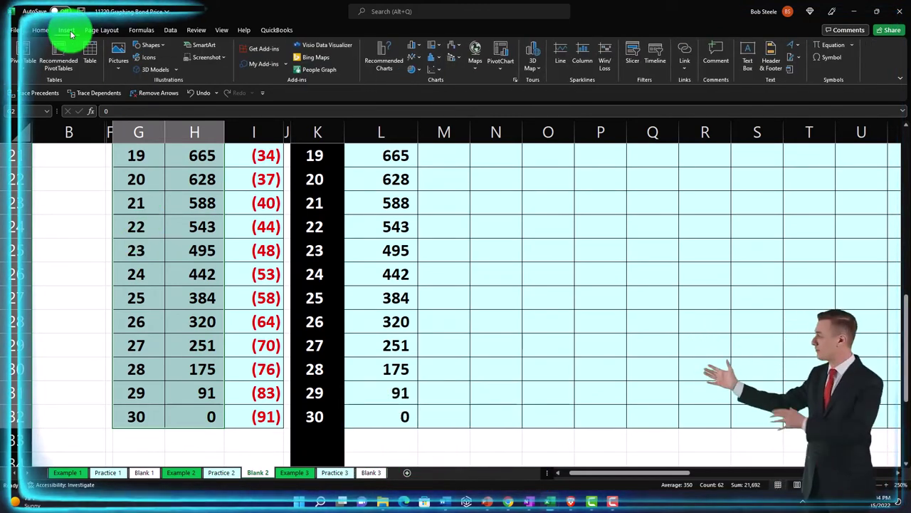
left_click(440, 74)
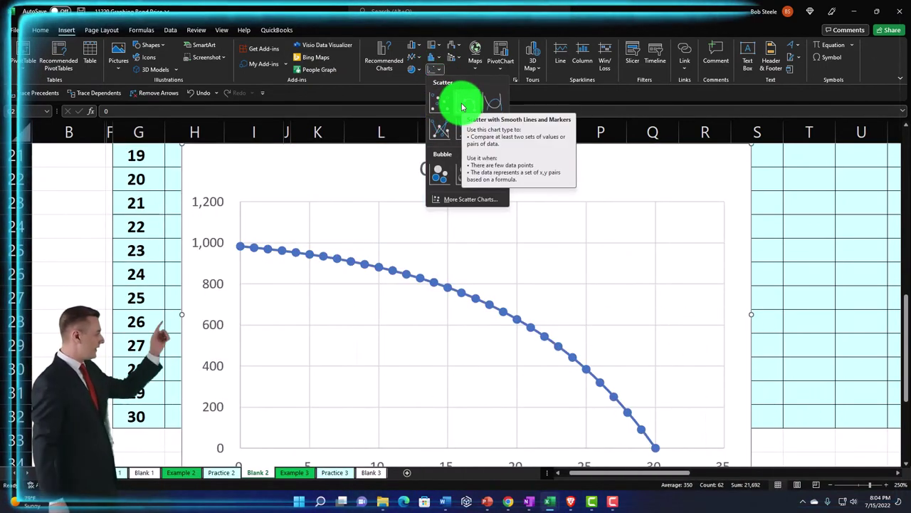
left_click(462, 107)
Step: Move the scatter chart off the price table onto the payment grid, with its upper corner at column M, row 15
scroll(266, 224, "up", 2)
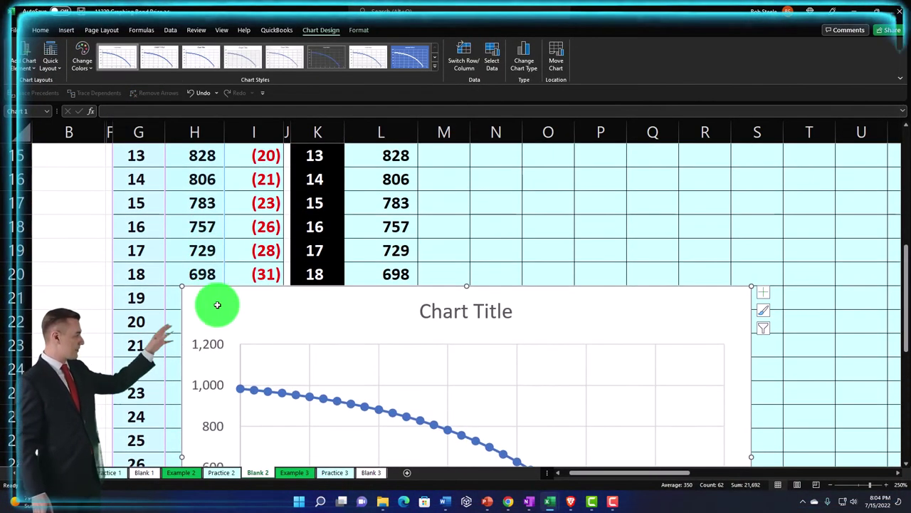
left_click_drag(217, 305, 475, 183)
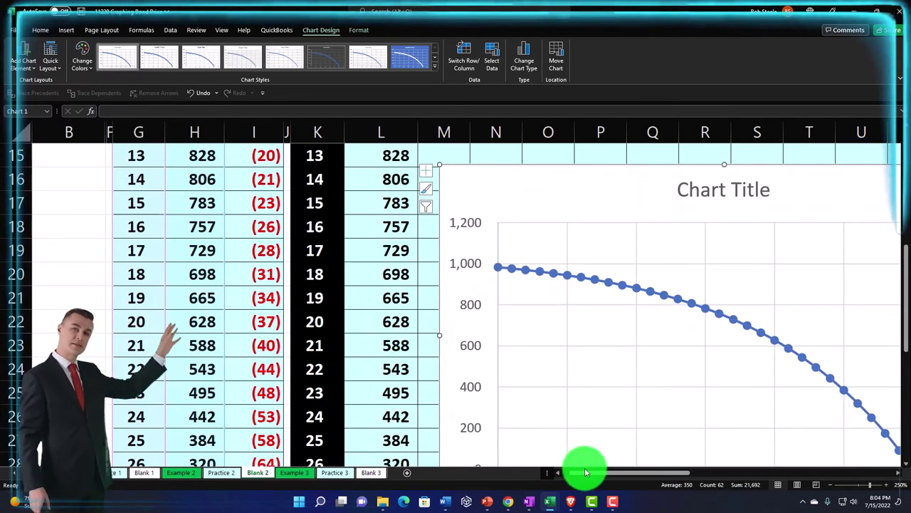
left_click_drag(586, 472, 662, 473)
scroll(330, 345, "up", 2)
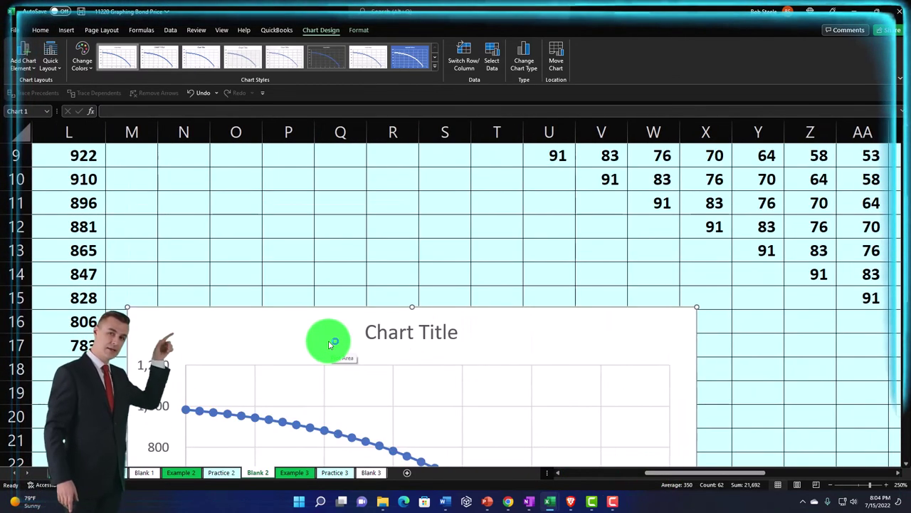
left_click_drag(240, 329, 240, 305)
Step: Enlarge the scatter chart so it extends to about column AA and row 30
scroll(478, 352, "down", 3)
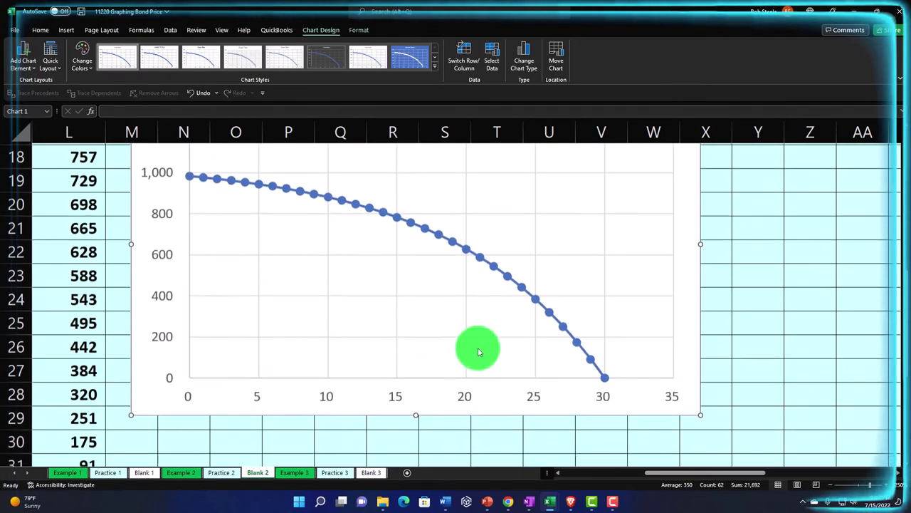
left_click(779, 419)
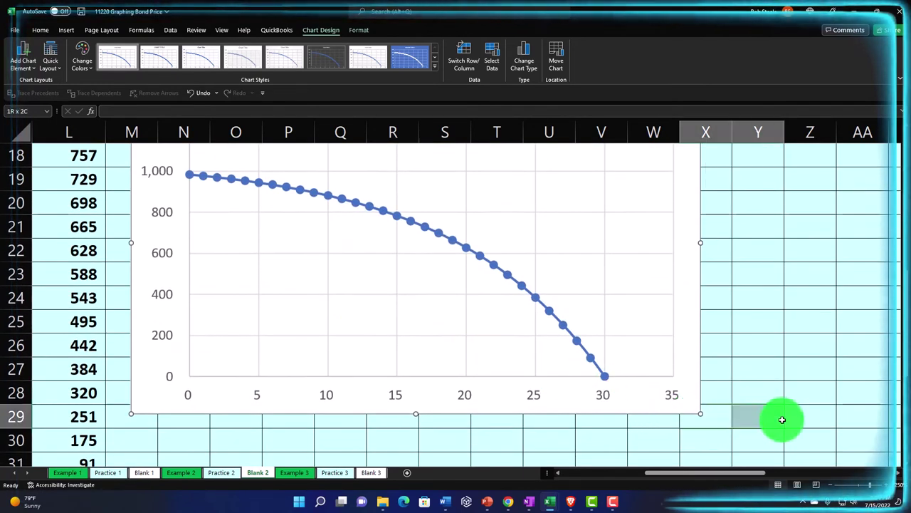
left_click(677, 363)
left_click_drag(701, 413, 847, 436)
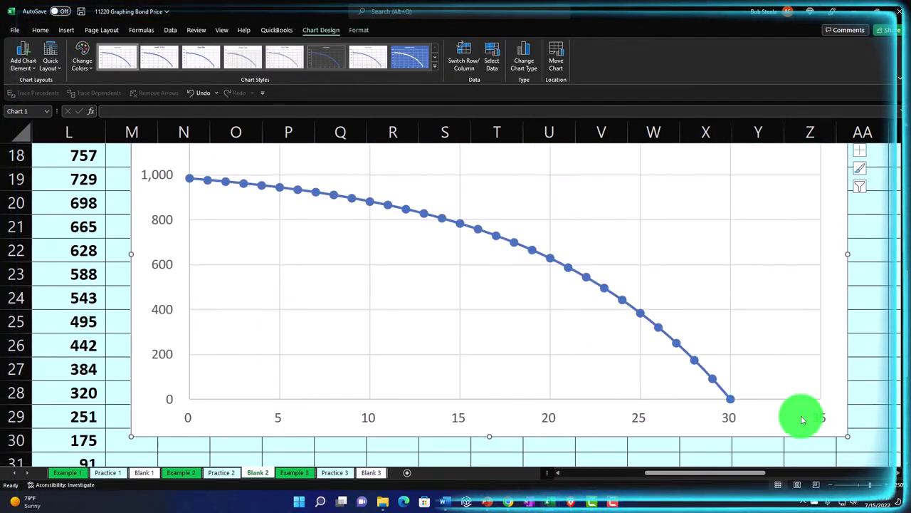
Step: Examine the X and Y value ranges of the chart's series in its data source settings
scroll(528, 371, "up", 1)
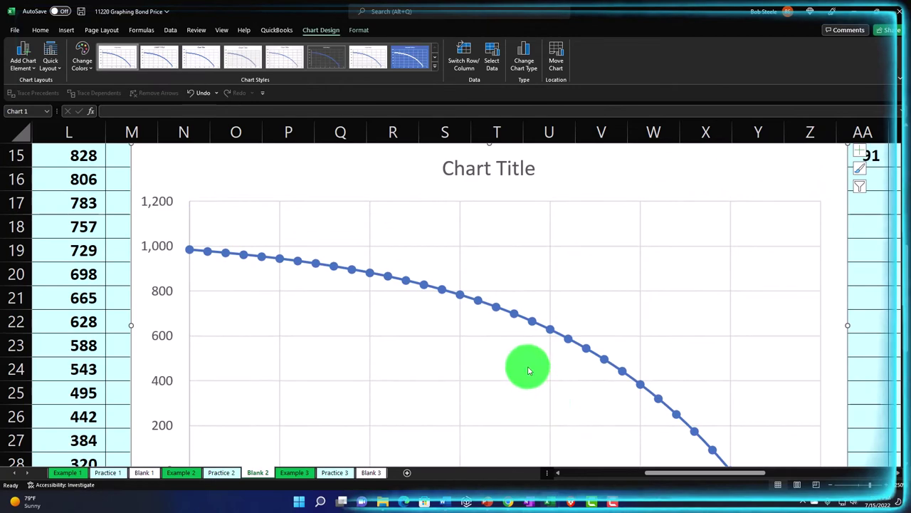
left_click(492, 315)
left_click(491, 59)
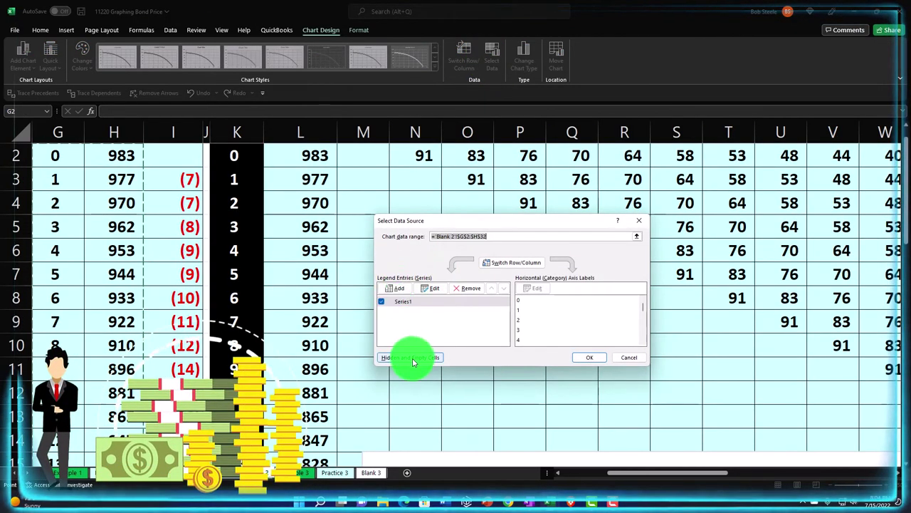
left_click(433, 289)
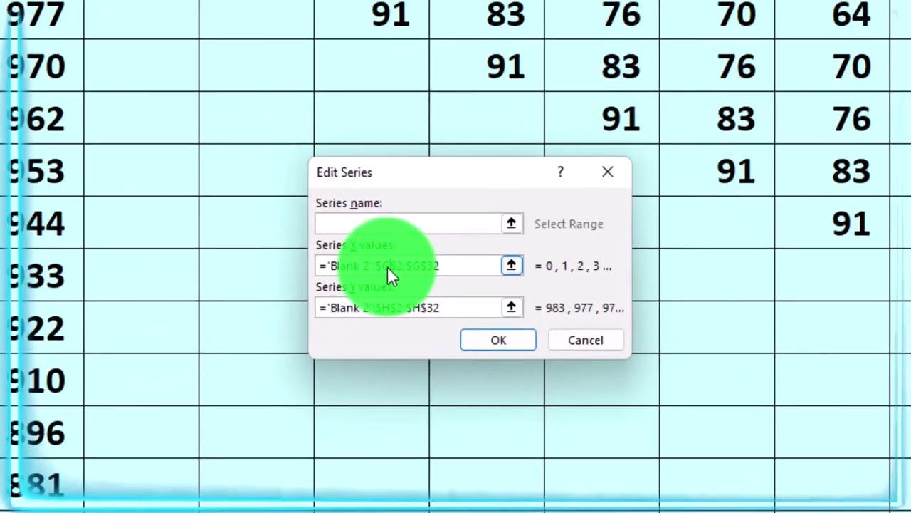
left_click(477, 293)
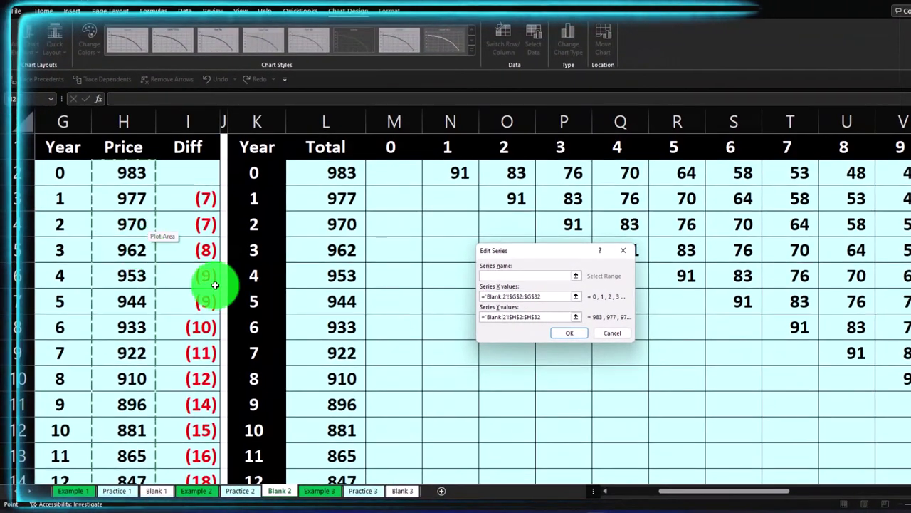
left_click(568, 334)
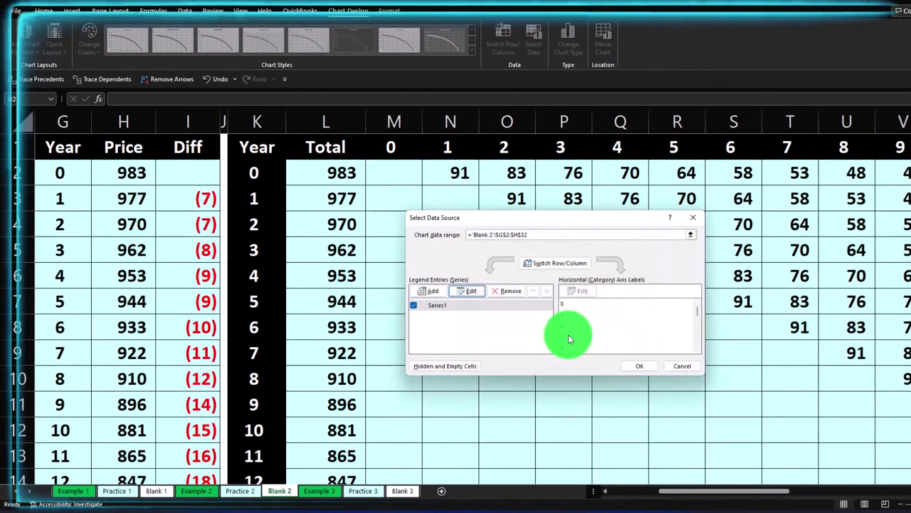
left_click(647, 370)
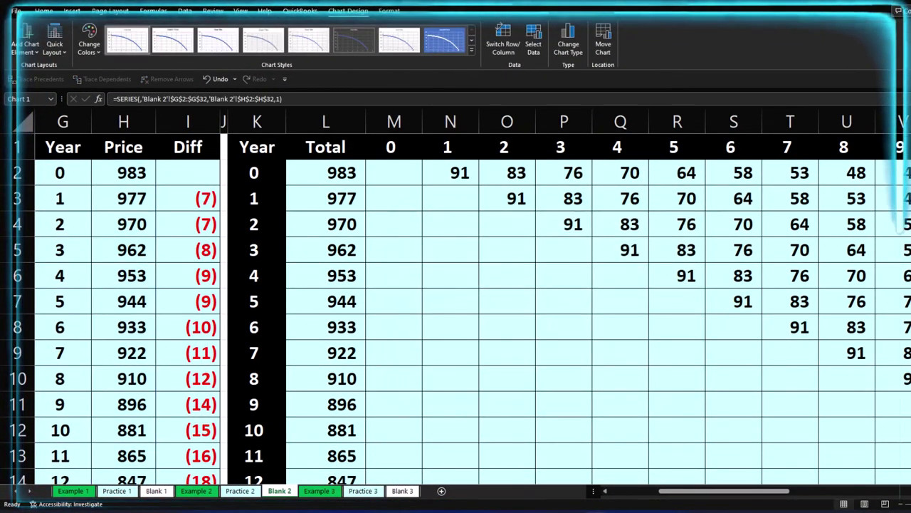
Step: Delete the chart title and add axis titles to the scatter chart
scroll(561, 319, "down", 3)
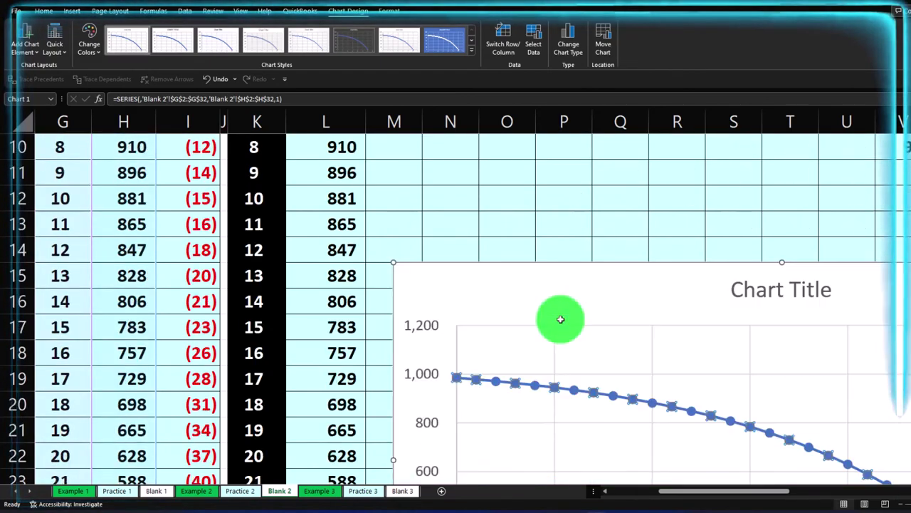
left_click(716, 306)
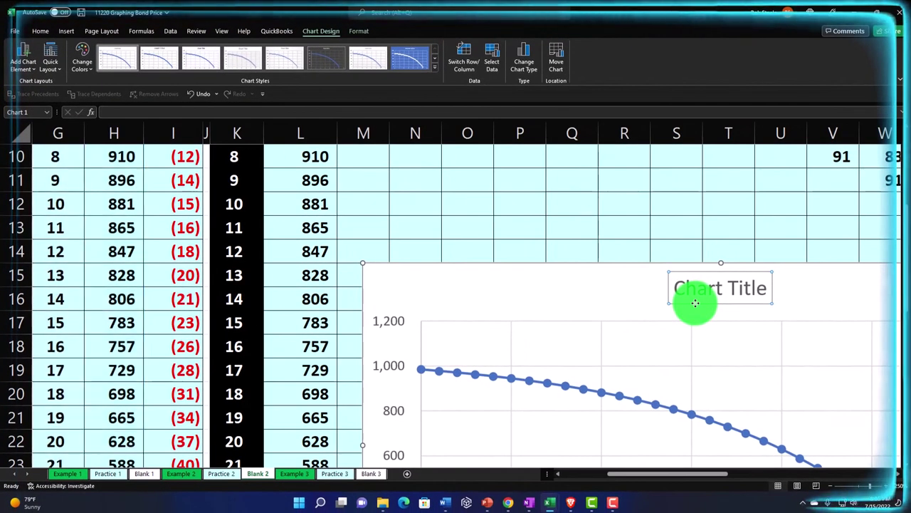
key("Delete")
scroll(492, 369, "down", 1)
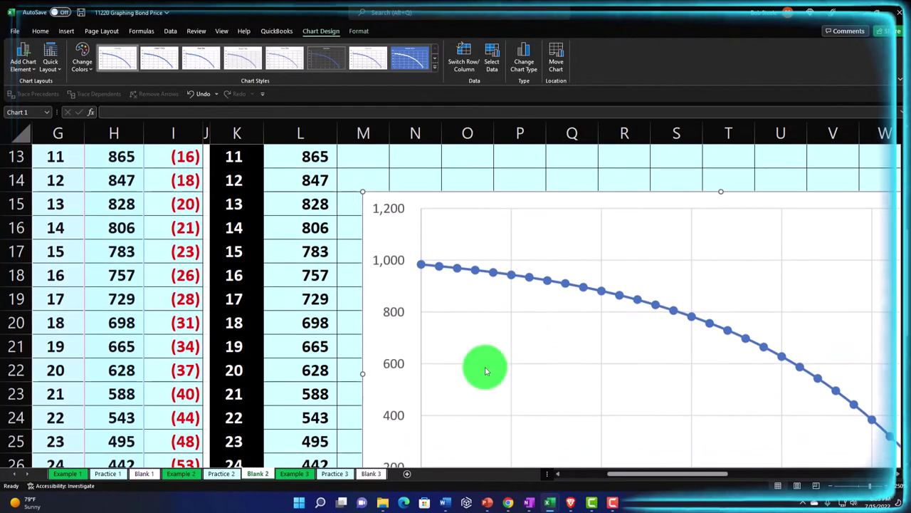
left_click_drag(620, 473, 686, 427)
left_click(682, 203)
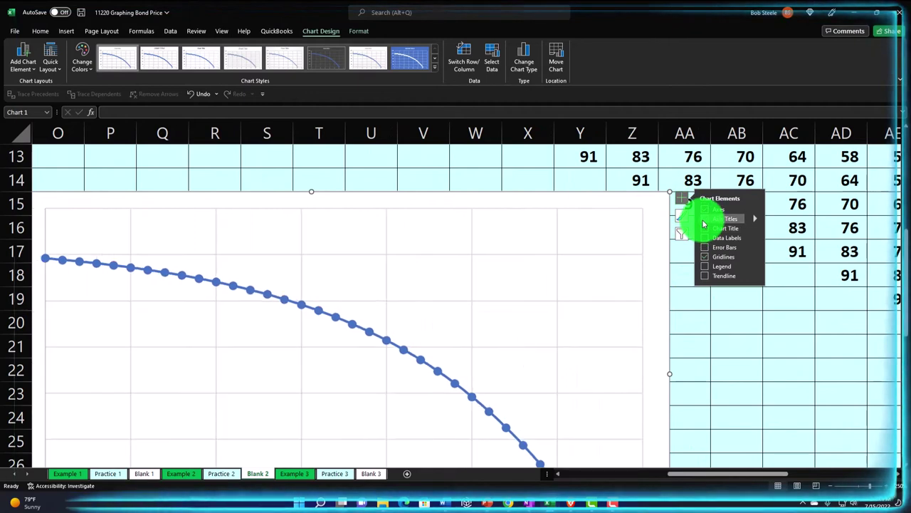
left_click(705, 220)
Step: Link the vertical axis title to the Price heading in cell H1
left_click_drag(696, 477, 660, 482)
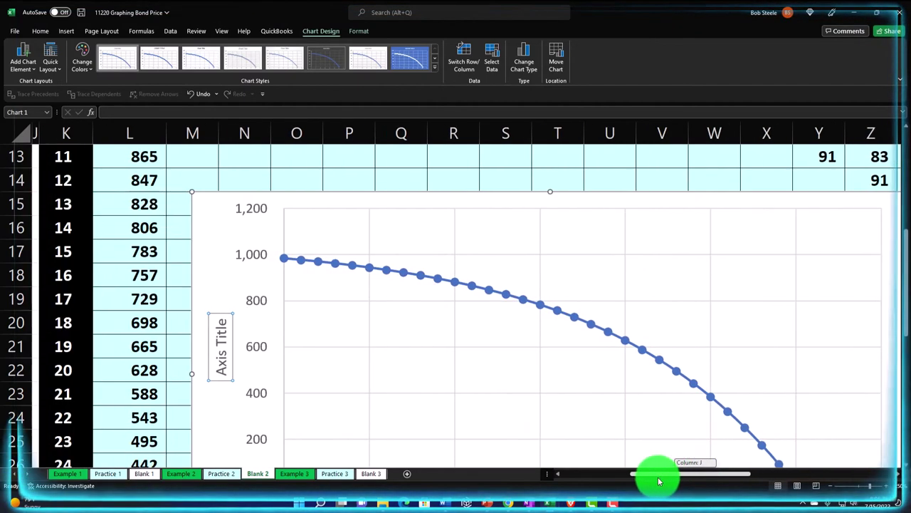
left_click(212, 351)
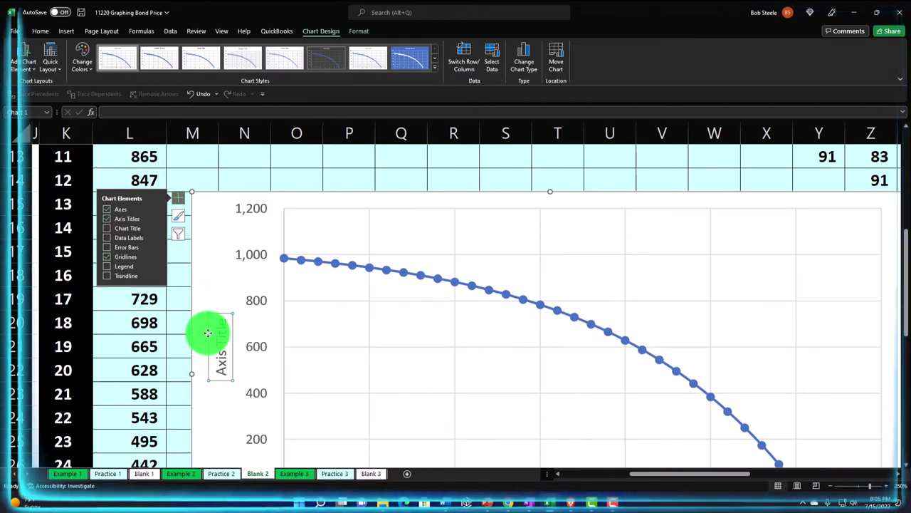
type("=")
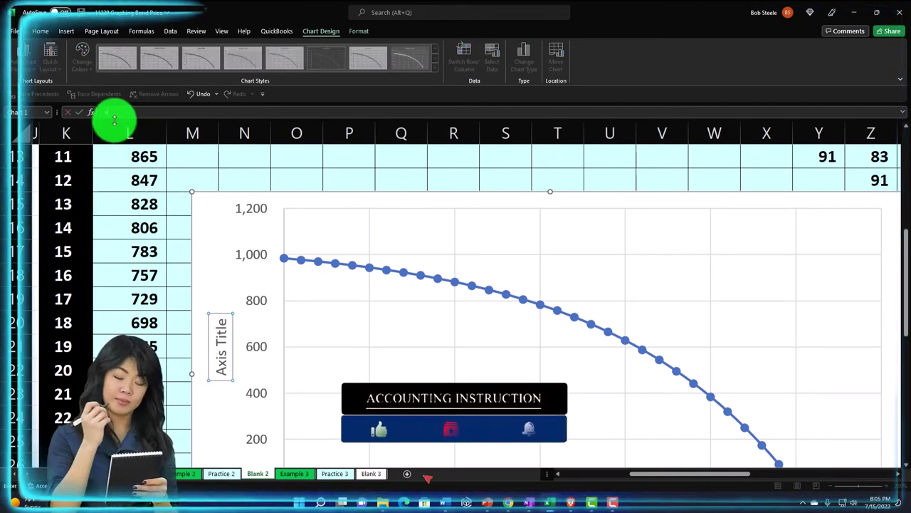
left_click_drag(668, 475, 633, 479)
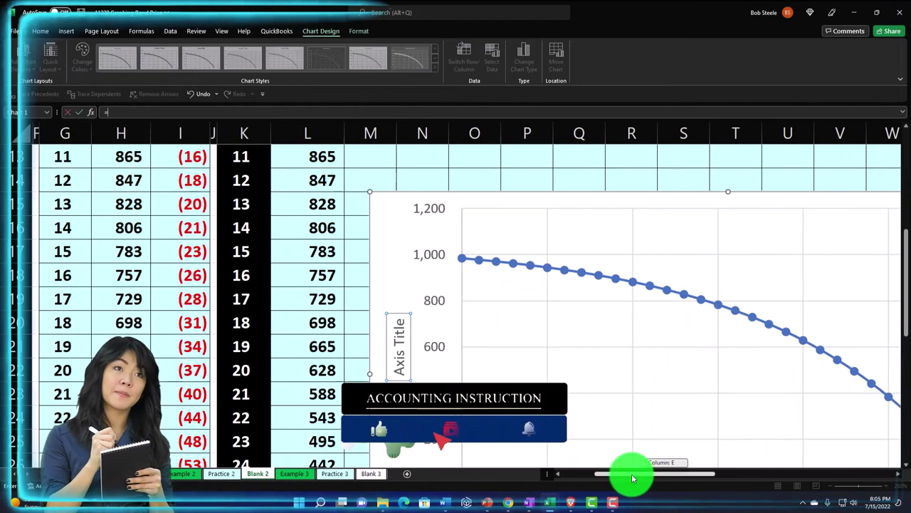
scroll(43, 349, "up", 4)
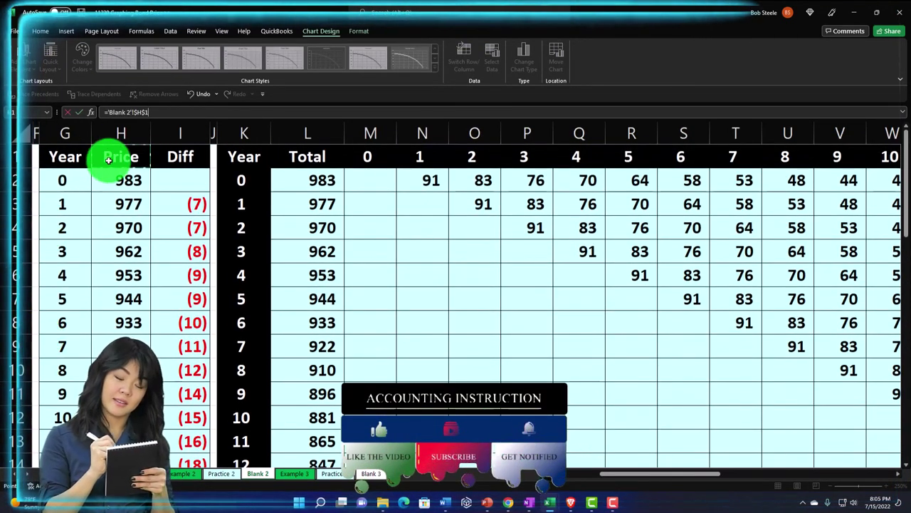
key("Return")
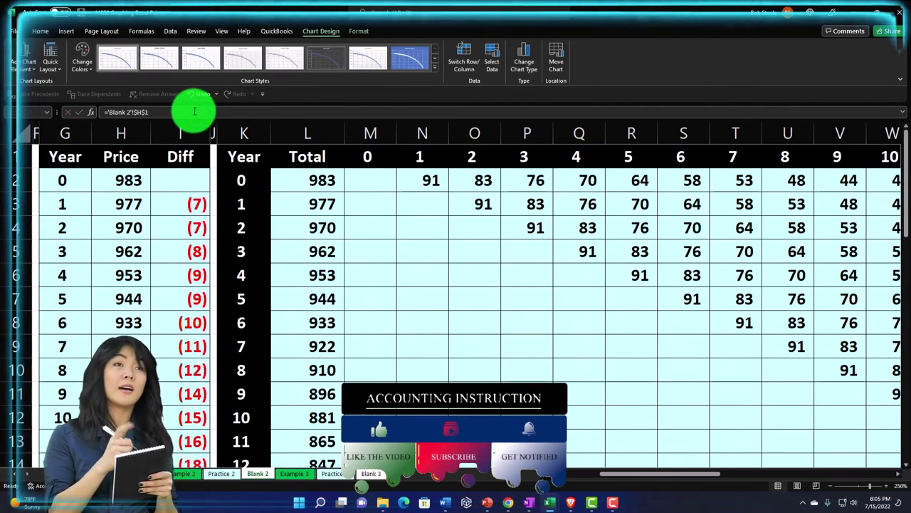
Step: Link the horizontal axis title to the Year heading in cell G1
scroll(591, 303, "down", 5)
scroll(411, 342, "down", 1)
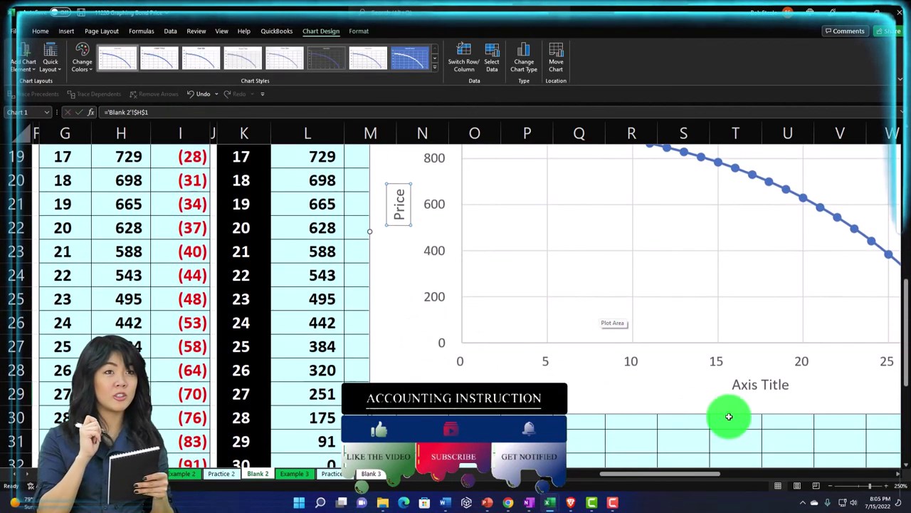
left_click(766, 392)
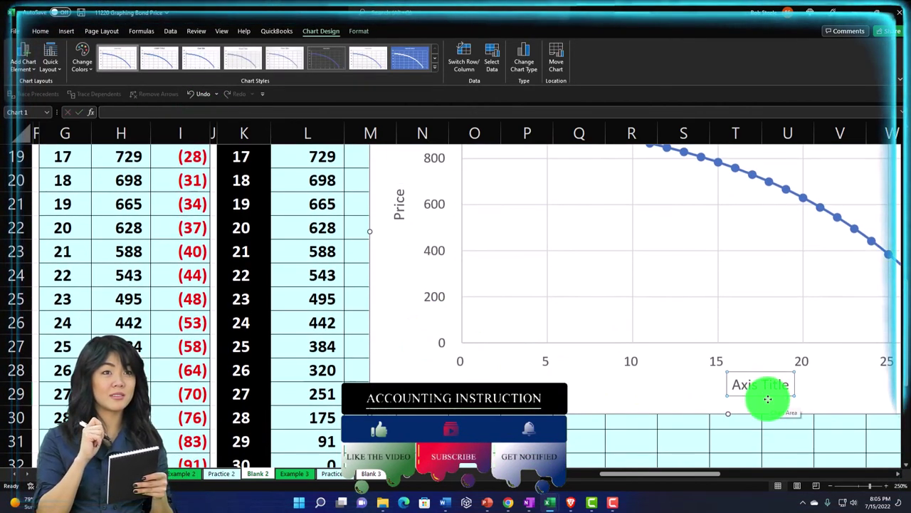
left_click(138, 114)
type("=")
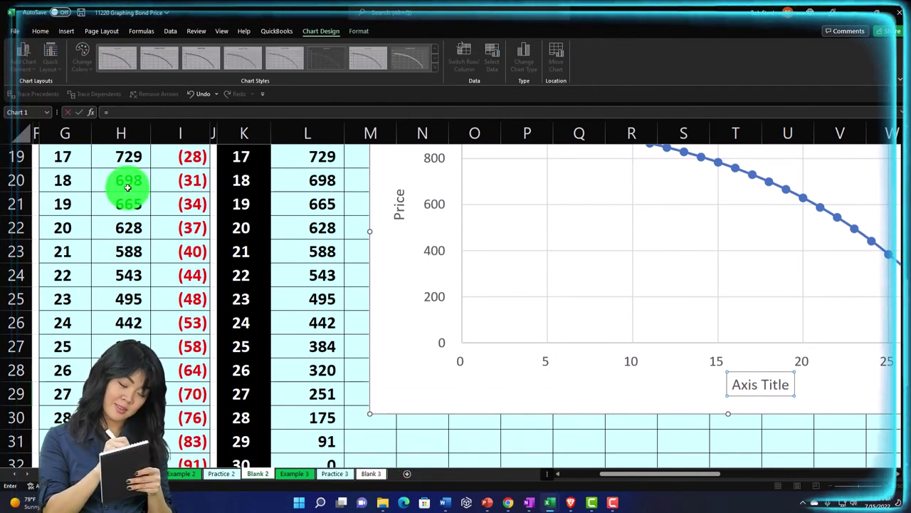
scroll(173, 345, "up", 6)
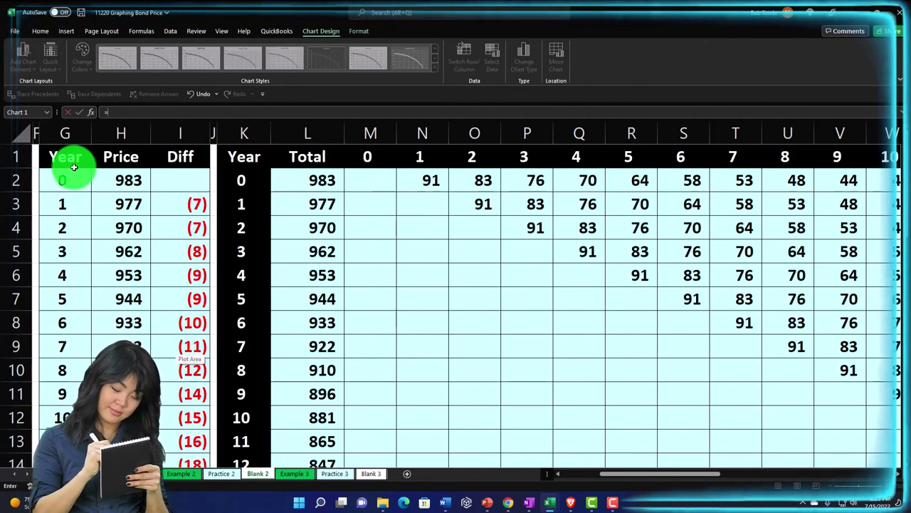
key("Return")
scroll(637, 394, "down", 6)
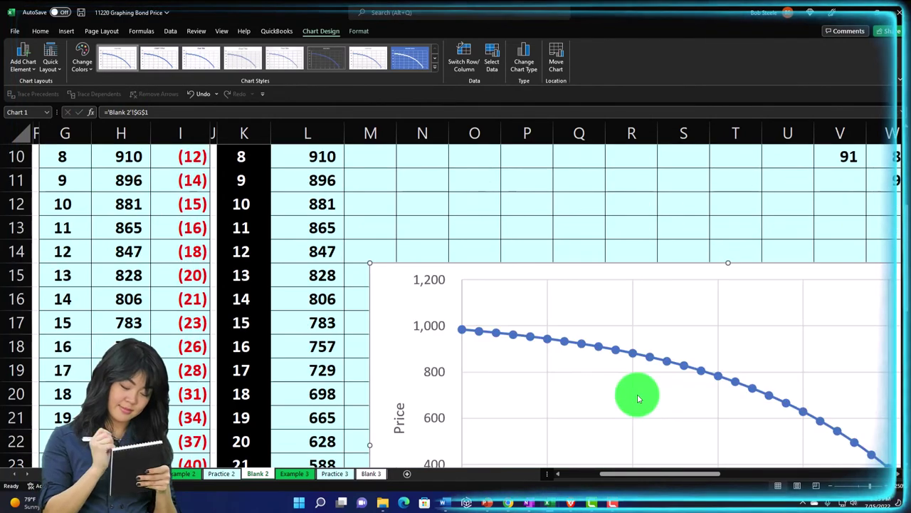
left_click_drag(648, 481, 694, 477)
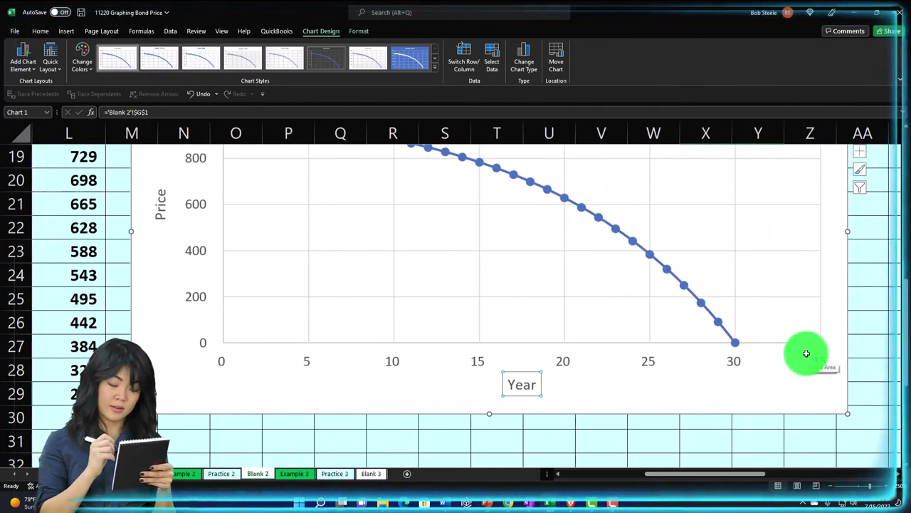
Step: Set the maximum bound of the chart's horizontal Year axis to 30
double_click(732, 371)
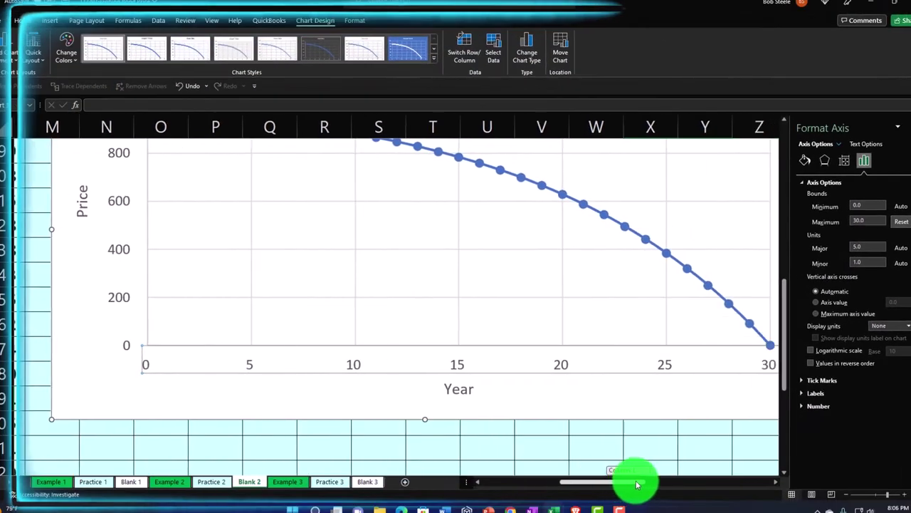
left_click_drag(637, 484, 634, 482)
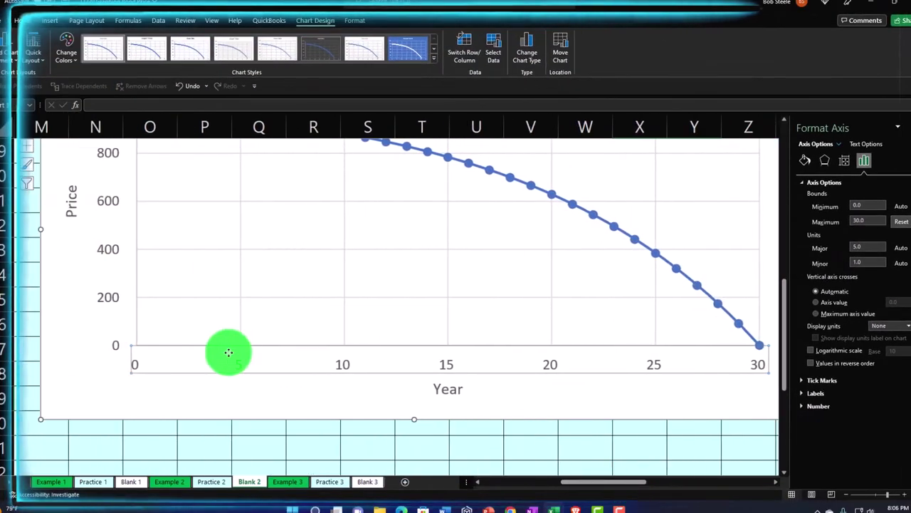
scroll(220, 353, "up", 2)
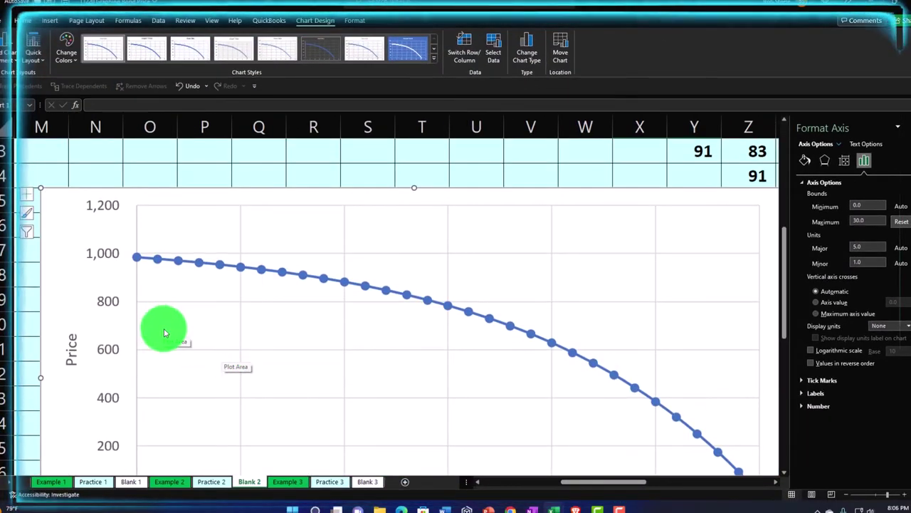
scroll(165, 332, "down", 2)
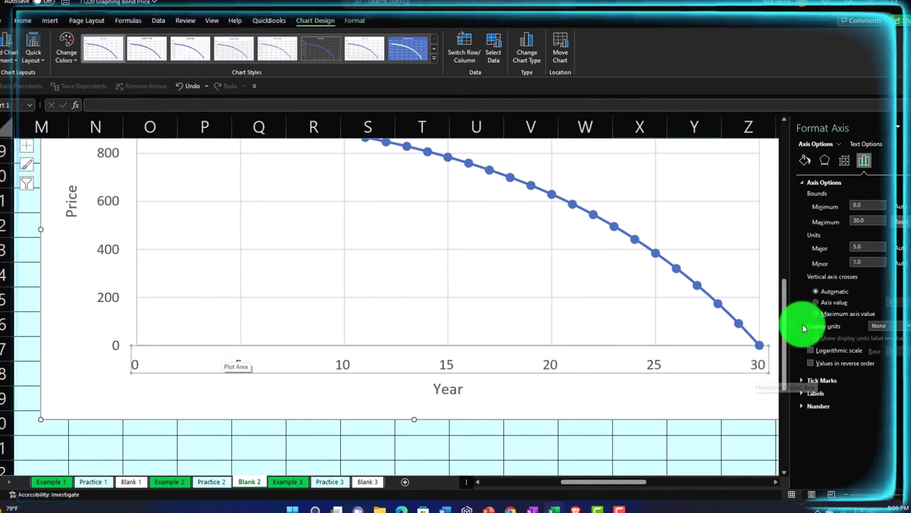
Step: Set the major unit of the horizontal Year axis to 2 and close the axis formatting settings
left_click(870, 264)
scroll(428, 360, "up", 2)
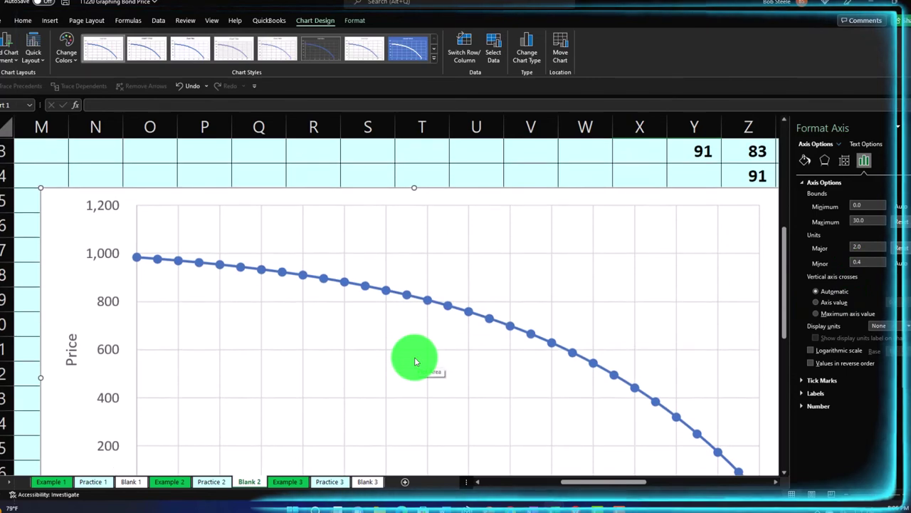
scroll(415, 357, "down", 1)
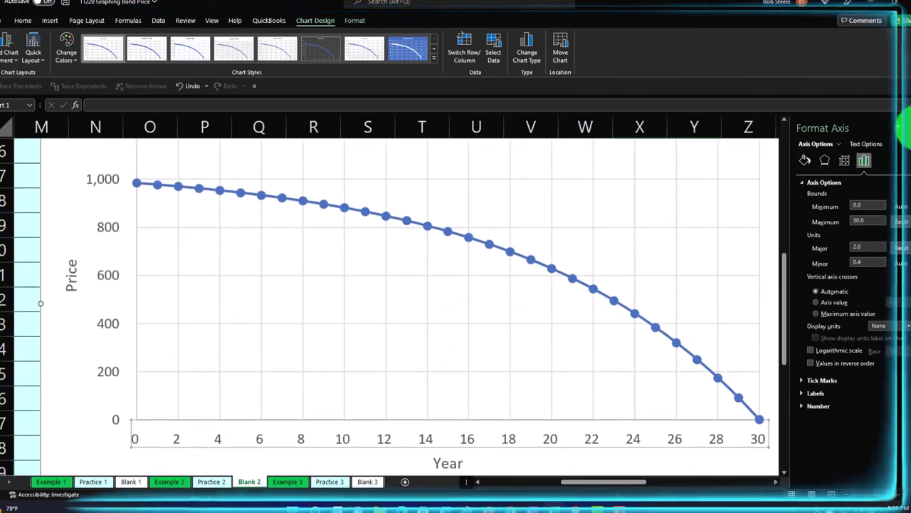
left_click(903, 127)
scroll(180, 365, "up", 5)
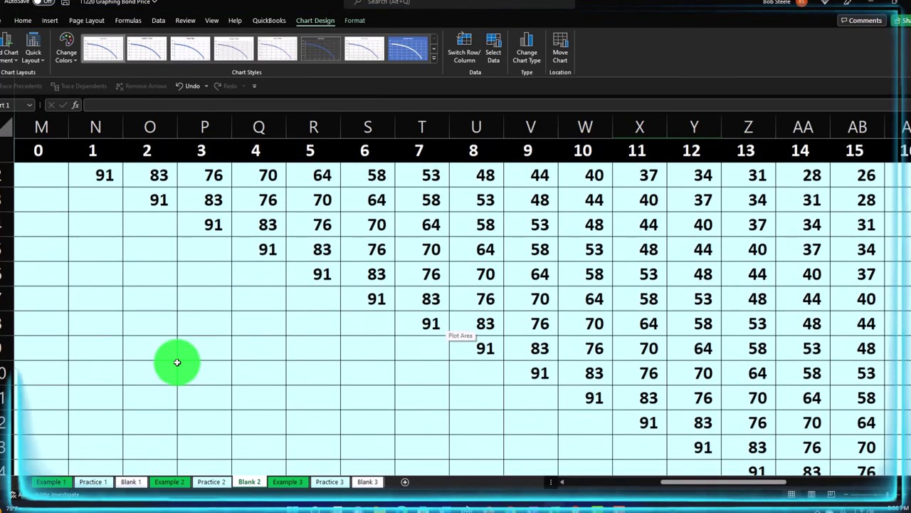
scroll(491, 427, "down", 5)
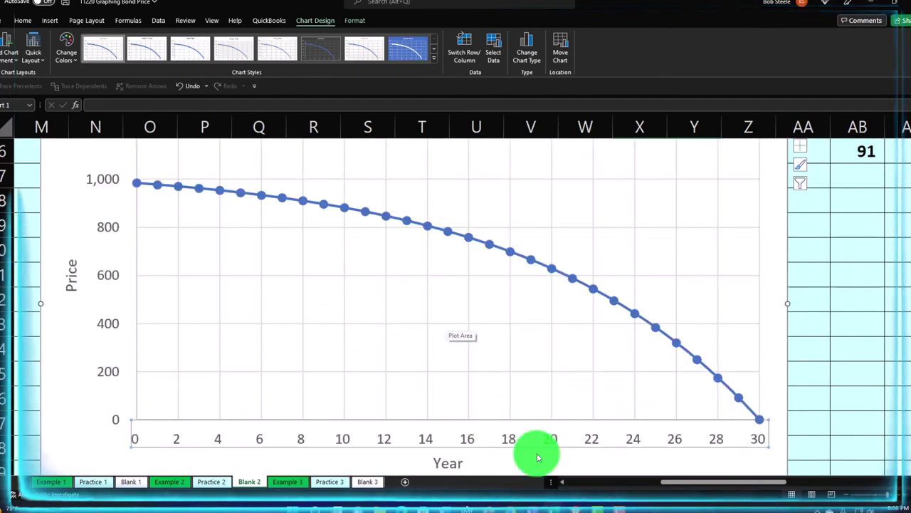
Step: Set the discount rate in B7 to 10% and check how the price curve responds
left_click_drag(705, 483, 586, 482)
scroll(121, 348, "up", 4)
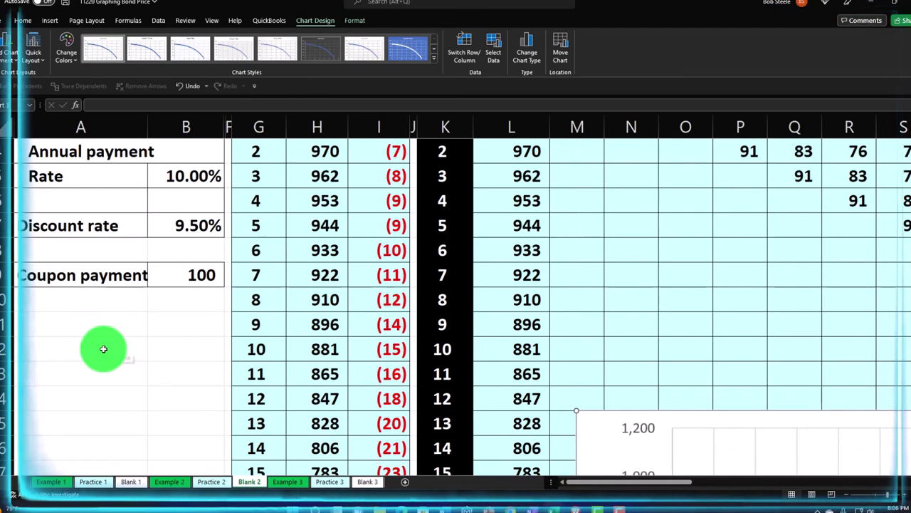
left_click(178, 228)
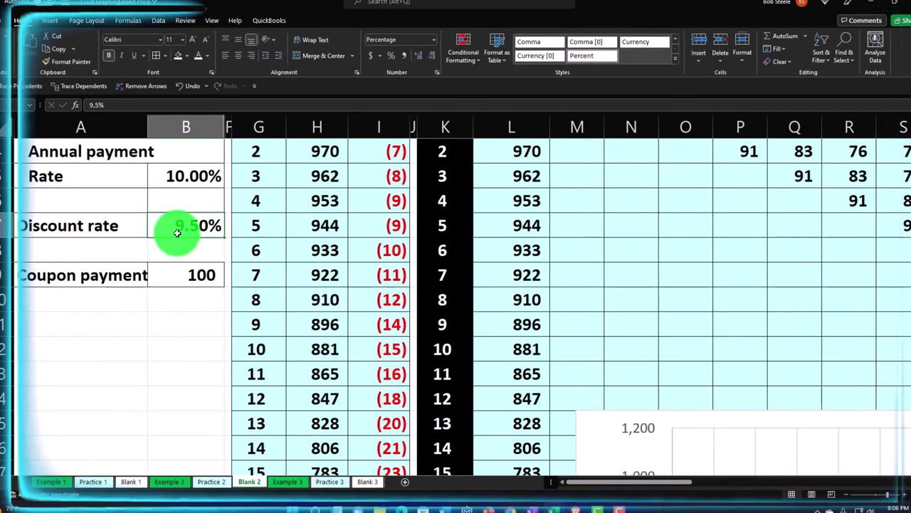
type("10")
key("Return")
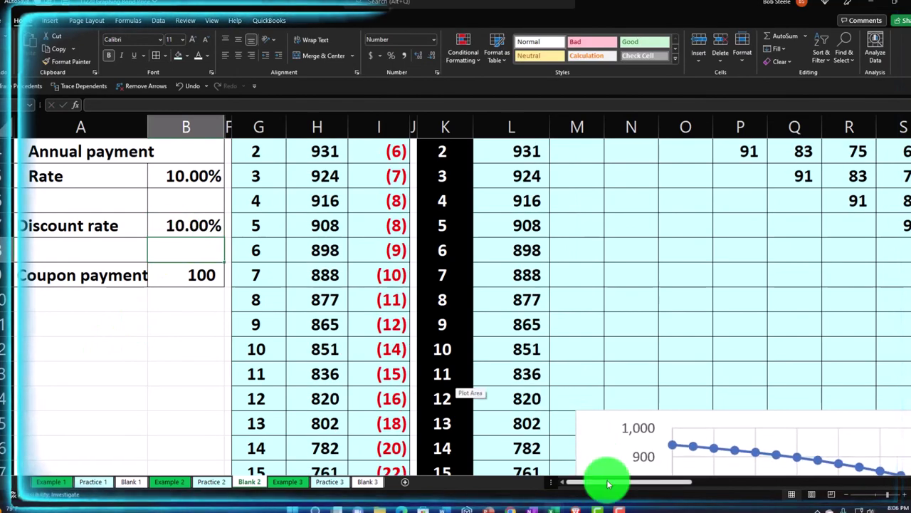
mouse_move(606, 482)
left_mouse_down()
mouse_move(698, 489)
mouse_move(606, 484)
left_mouse_up()
scroll(643, 423, "down", 3)
scroll(136, 347, "up", 4)
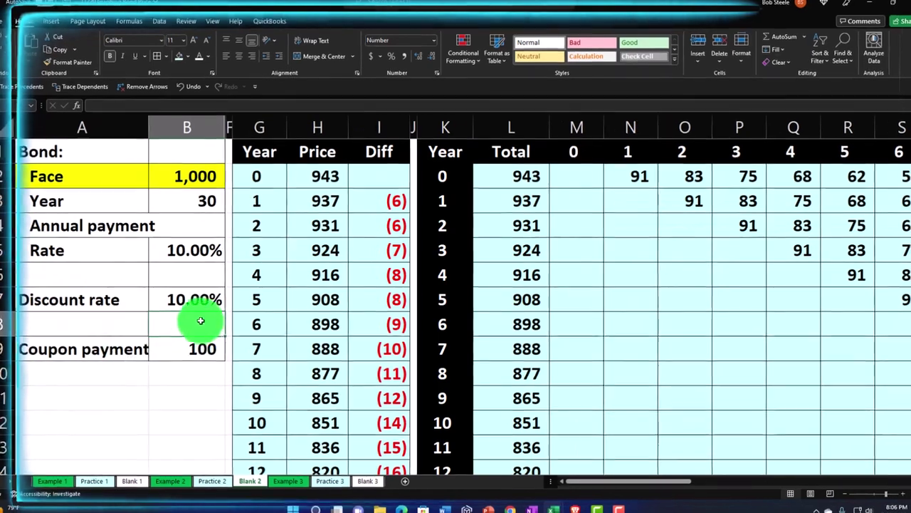
Step: Return the discount rate in B7 to 9.5%
left_click(189, 301)
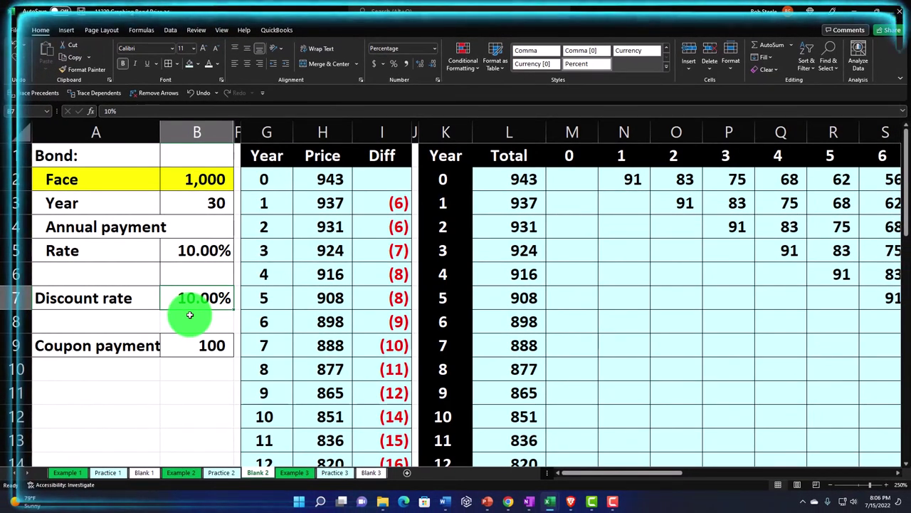
type("9.")
key("Return")
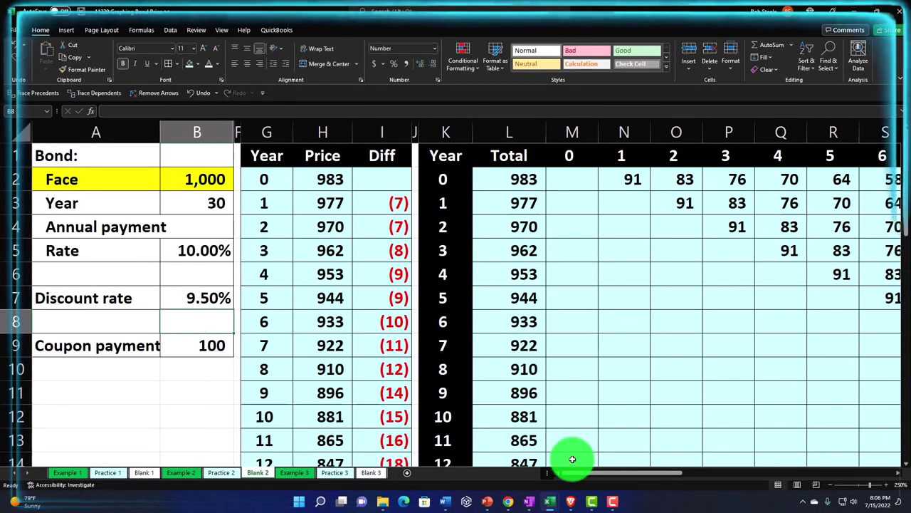
Step: Compare the price curve on the Blank 2 sheet with the one on Blank 1, and review the bond inputs on Blank 2
scroll(610, 474, "right", 5)
scroll(611, 373, "down", 3)
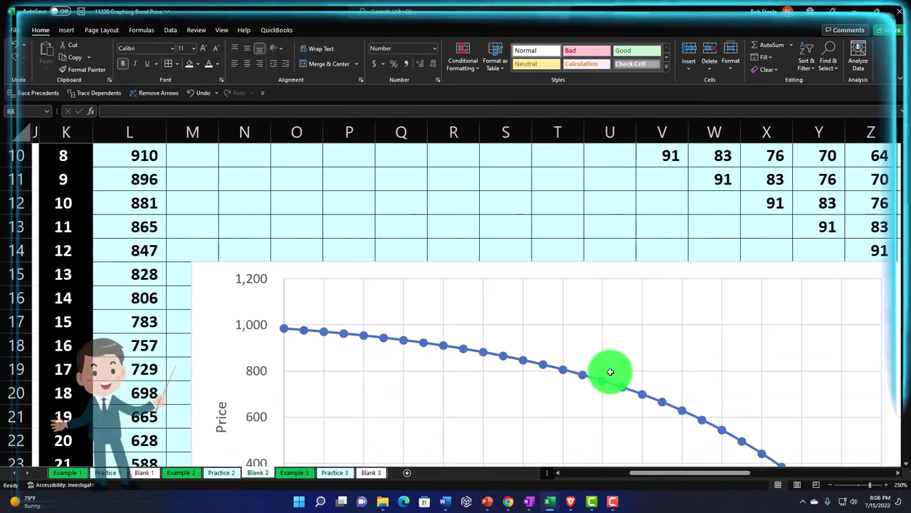
scroll(610, 372, "down", 2)
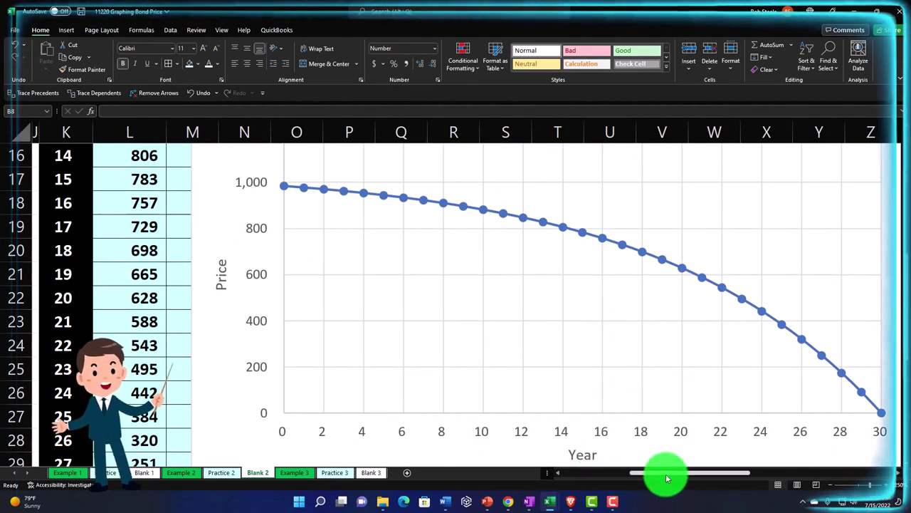
left_click_drag(667, 478, 683, 474)
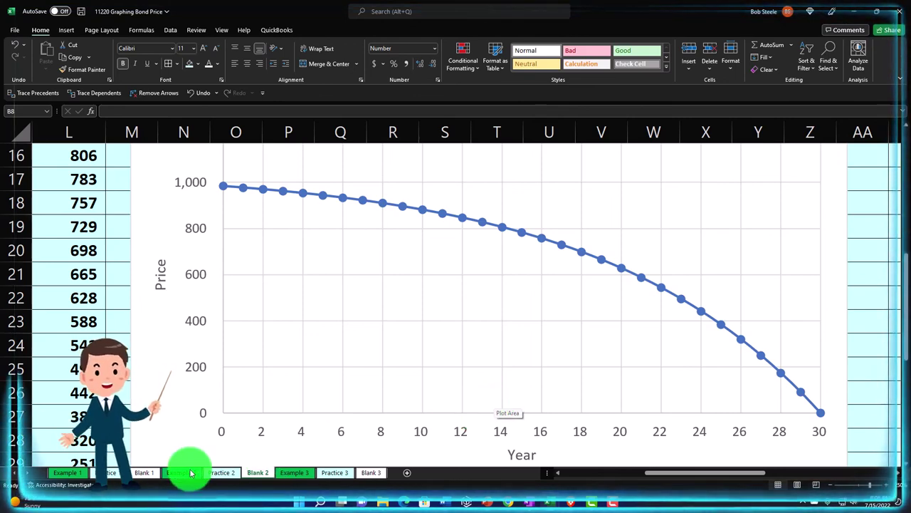
left_click(148, 475)
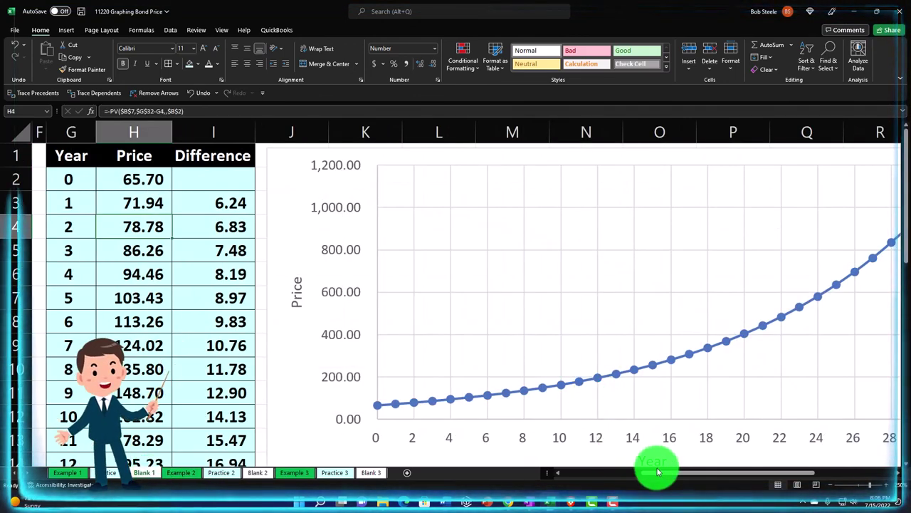
left_click_drag(658, 472, 700, 474)
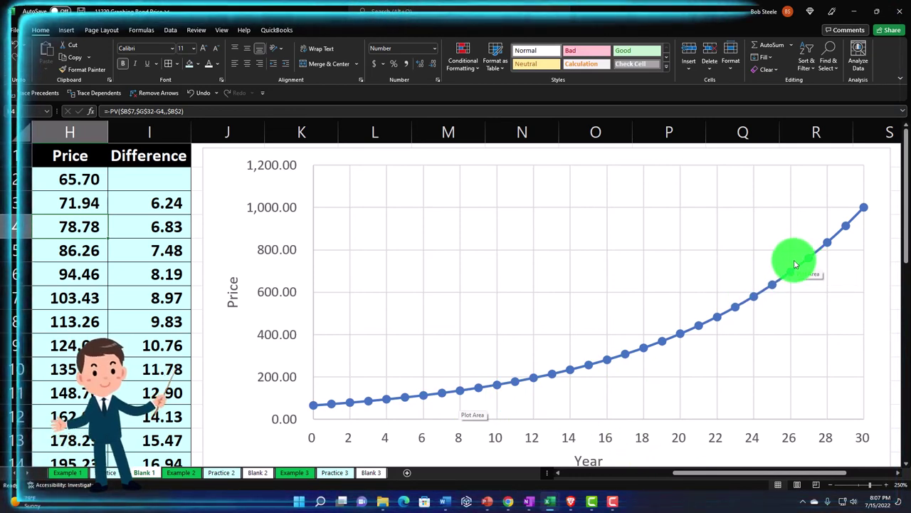
left_click(267, 472)
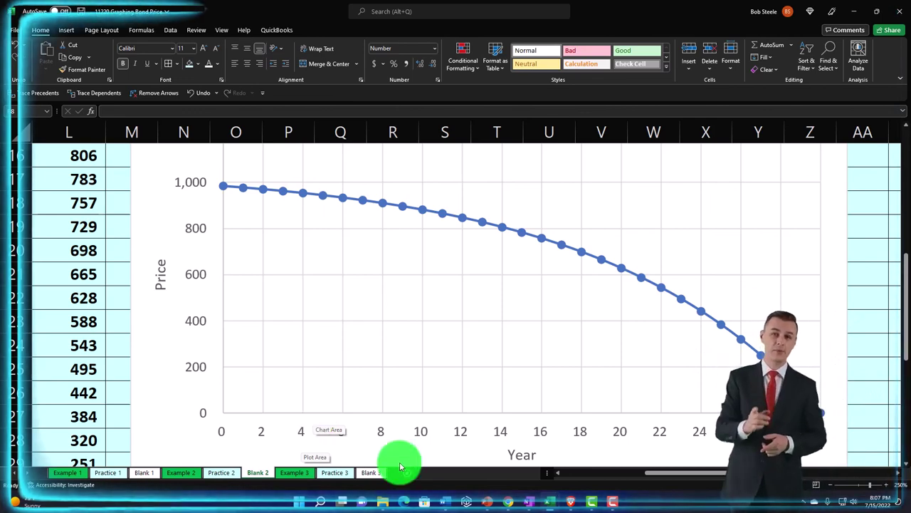
left_click_drag(671, 473, 560, 473)
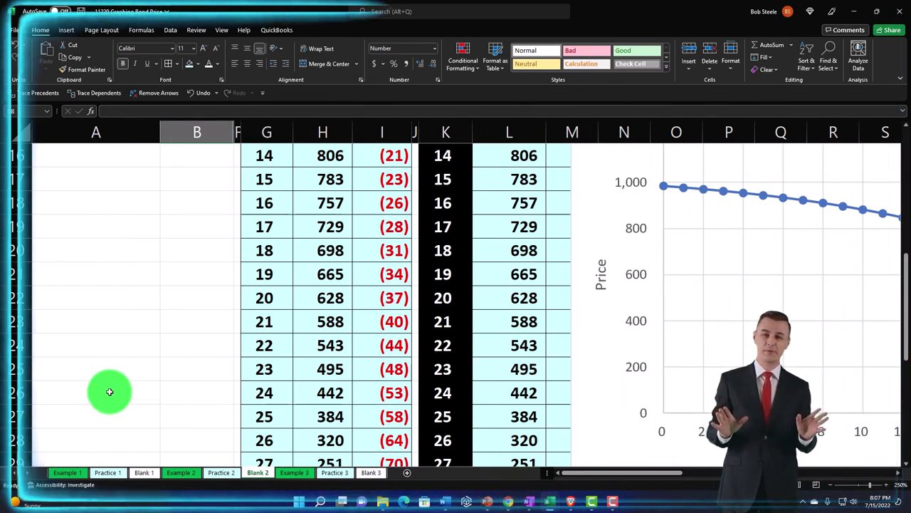
scroll(110, 391, "up", 5)
left_click(97, 303)
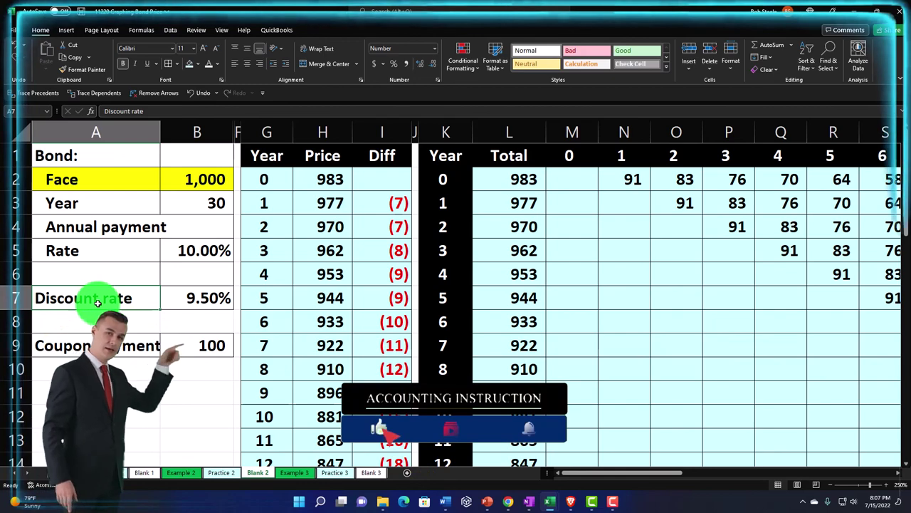
Step: Run a spelling check on the Example 2 sheet, continuing from the beginning of the sheet
left_click(292, 474)
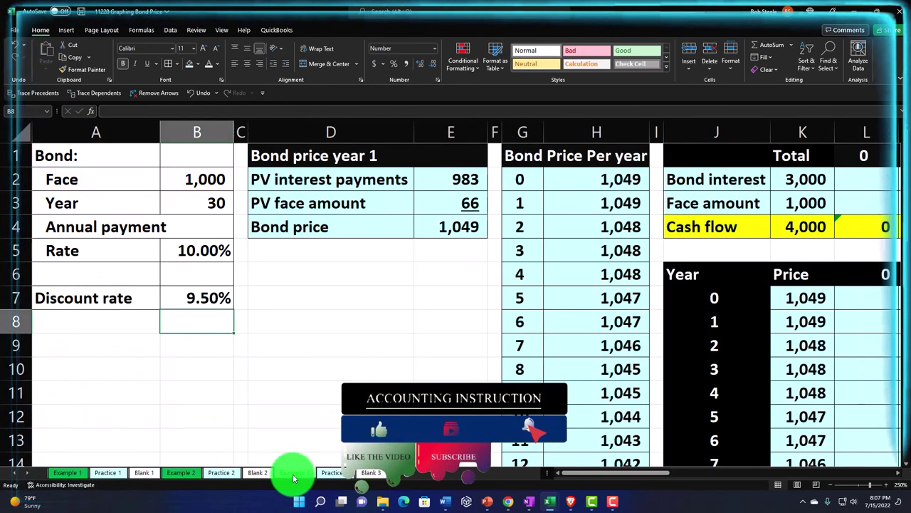
left_click(181, 474)
left_click(179, 374)
scroll(179, 371, "up", 5)
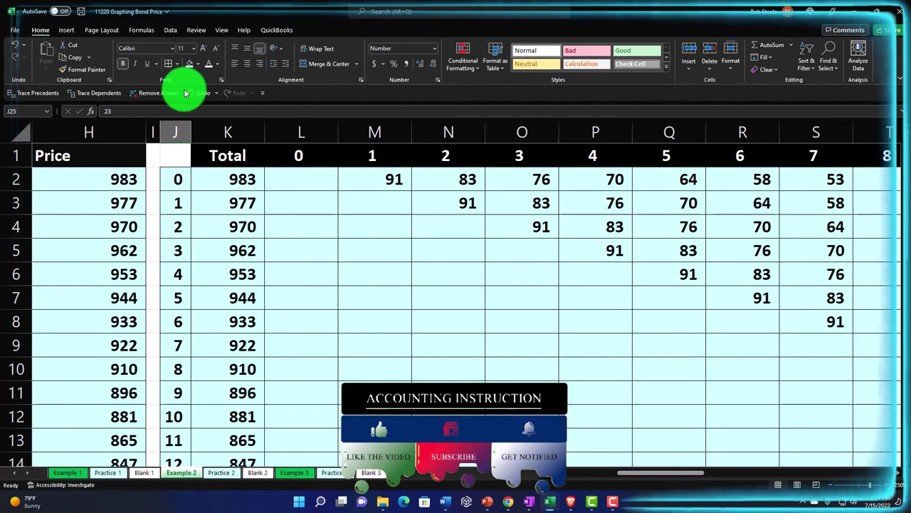
left_click(196, 30)
left_click(17, 49)
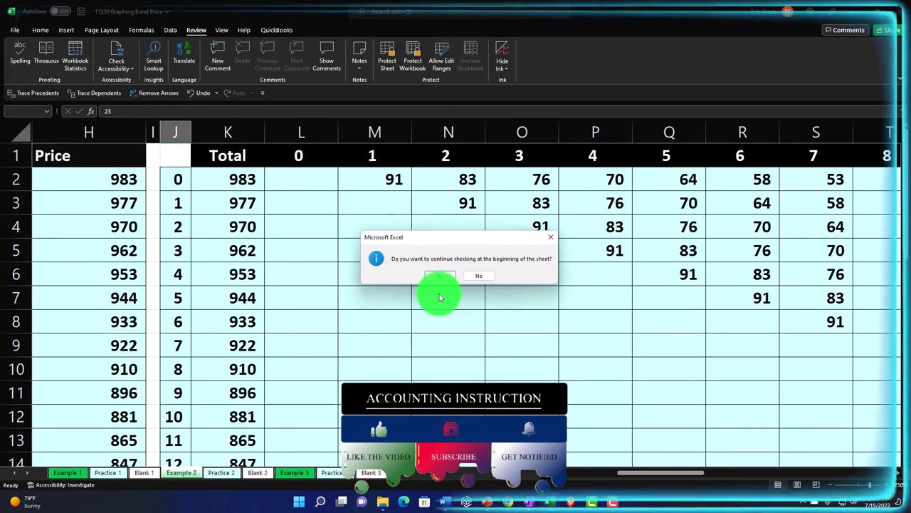
left_click(440, 276)
key("Return")
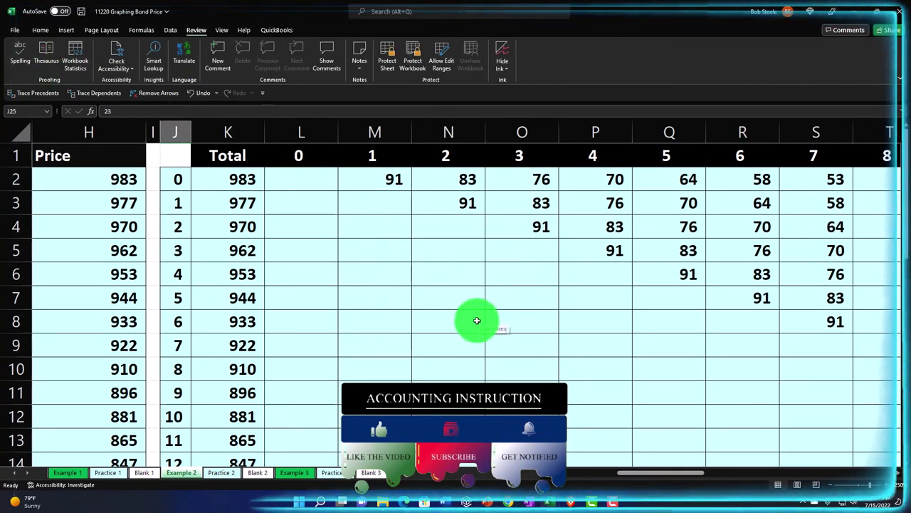
left_click_drag(648, 474, 540, 484)
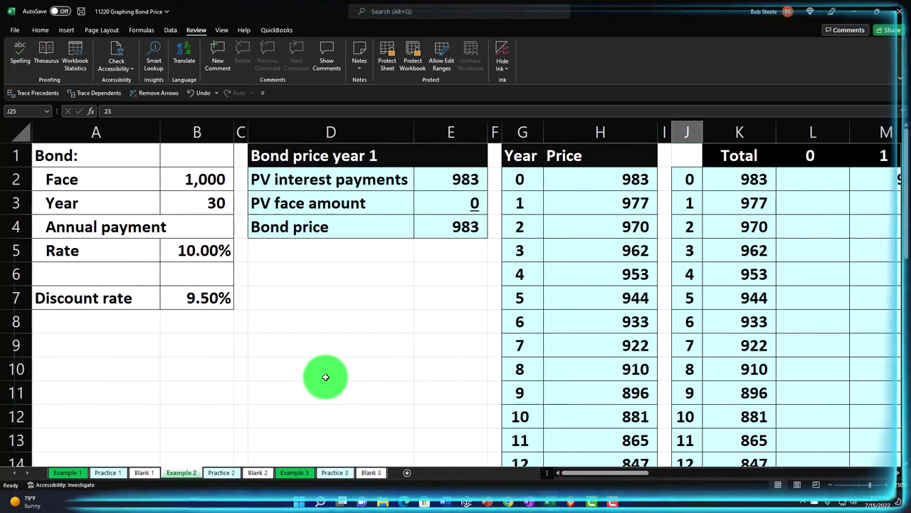